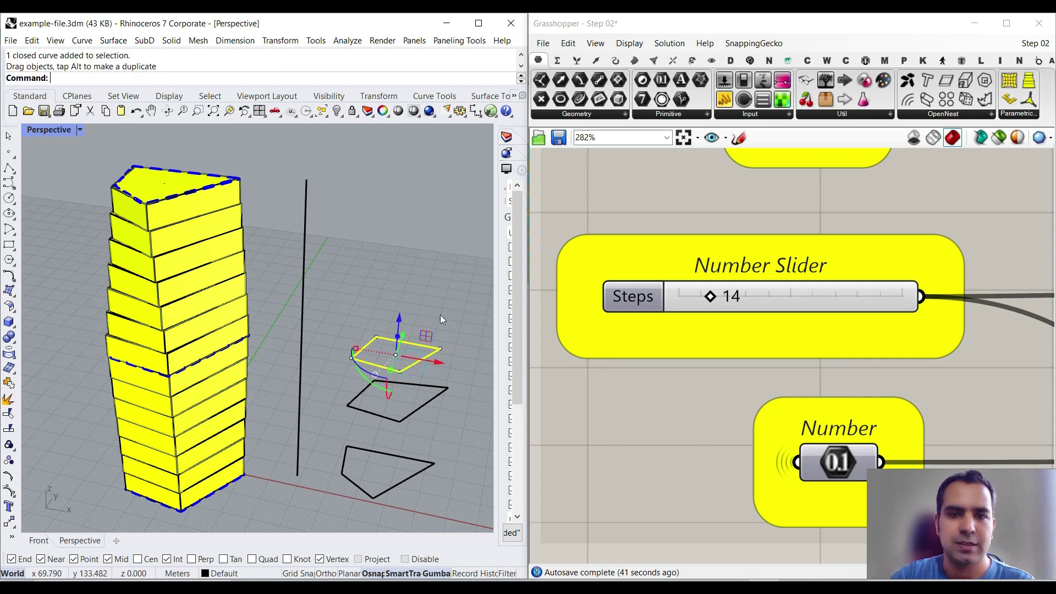
- Move the right corner of the upper profile inward and the left corner of the middle profile slightly outward
click(440, 347)
click(440, 347)
mouse_move(461, 354)
mouse_down()
mouse_move(471, 355)
mouse_move(444, 353)
mouse_up()
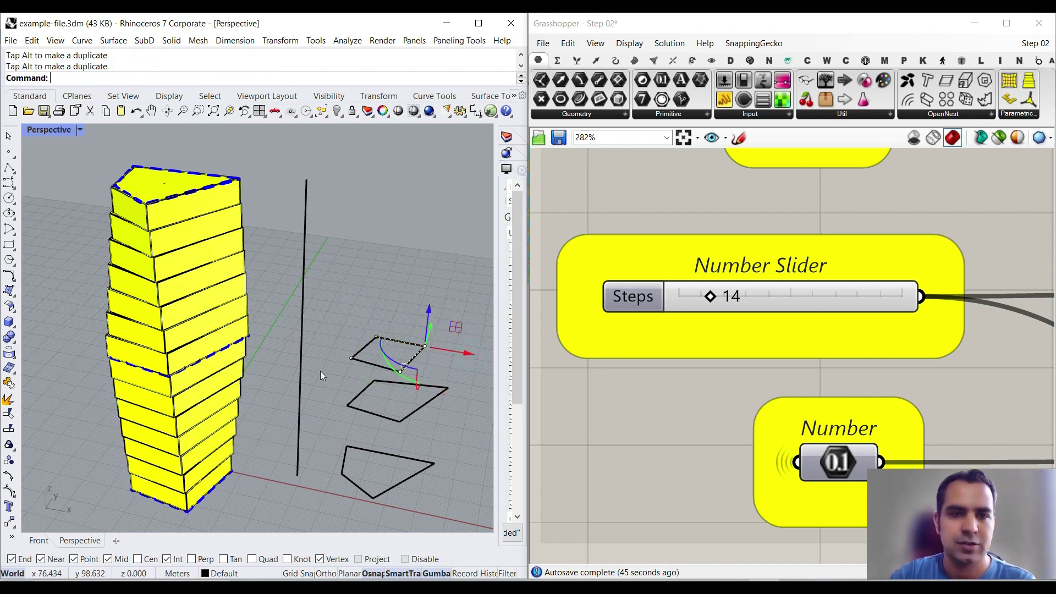
click(375, 414)
click(346, 407)
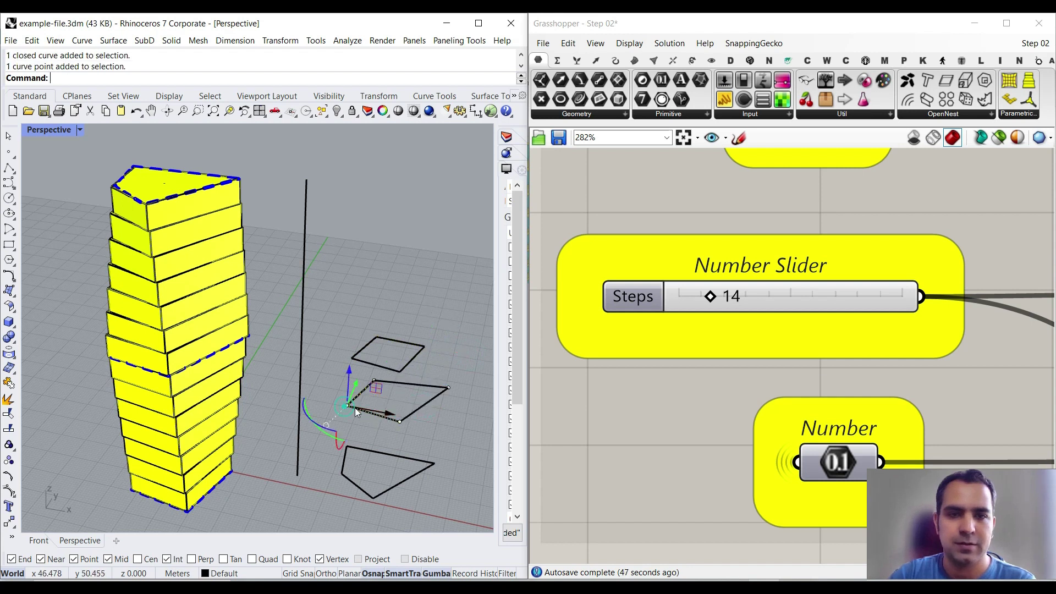
mouse_move(384, 410)
mouse_down()
mouse_move(360, 407)
mouse_move(381, 412)
mouse_up()
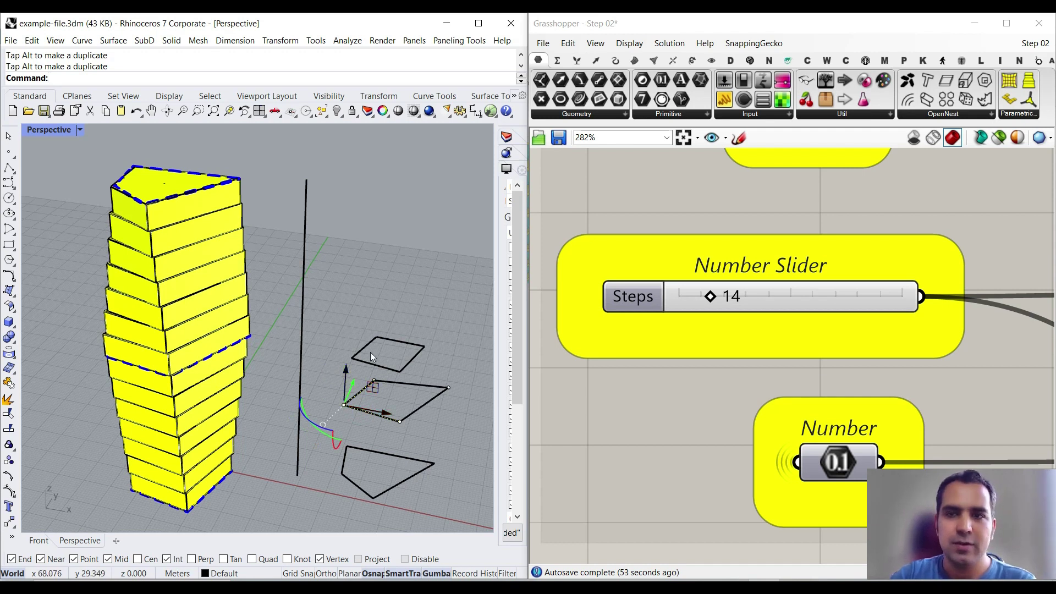
- Shorten the vertical axis line slightly and set the Steps slider to 21
click(300, 271)
mouse_move(298, 475)
mouse_down()
mouse_move(298, 437)
mouse_move(299, 478)
mouse_move(298, 466)
mouse_up()
mouse_move(712, 295)
mouse_down()
mouse_move(731, 301)
mouse_move(695, 298)
mouse_move(729, 305)
mouse_up()
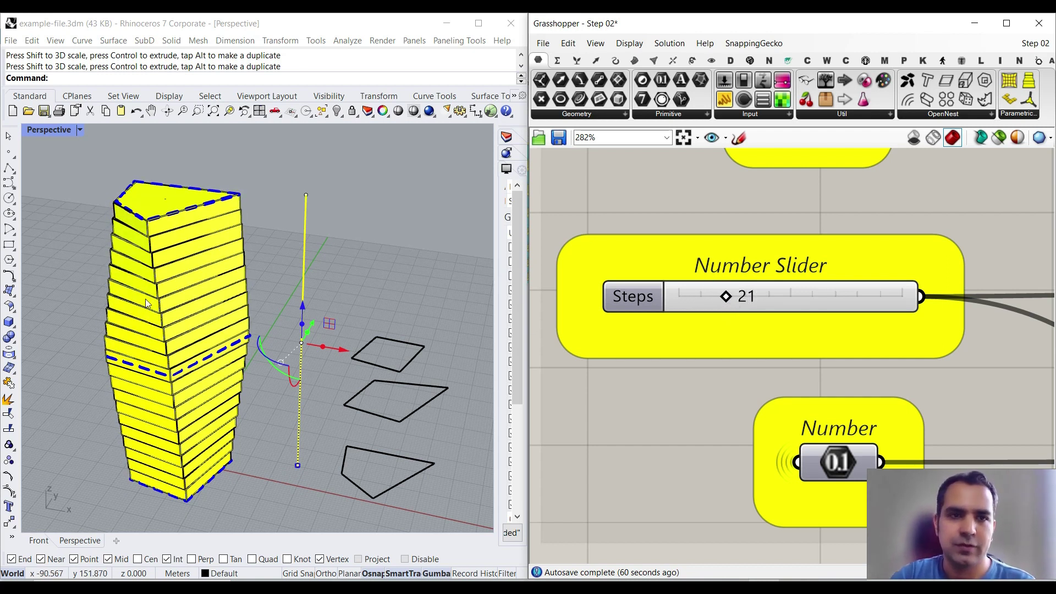
click(374, 258)
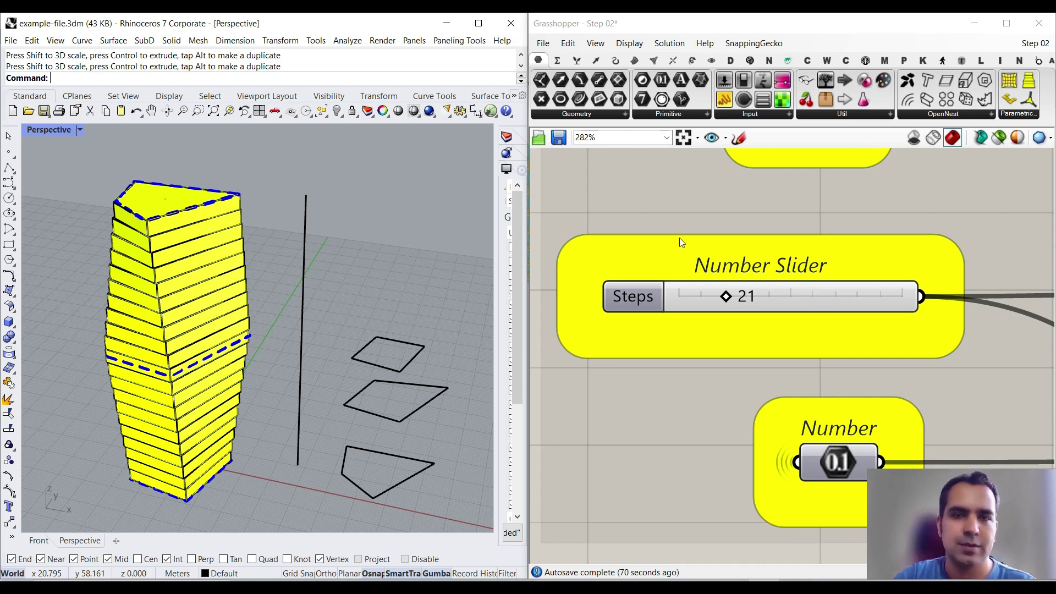
- Open the Step 01 definition and delete the three solid profile curves beside the tower
click(1037, 44)
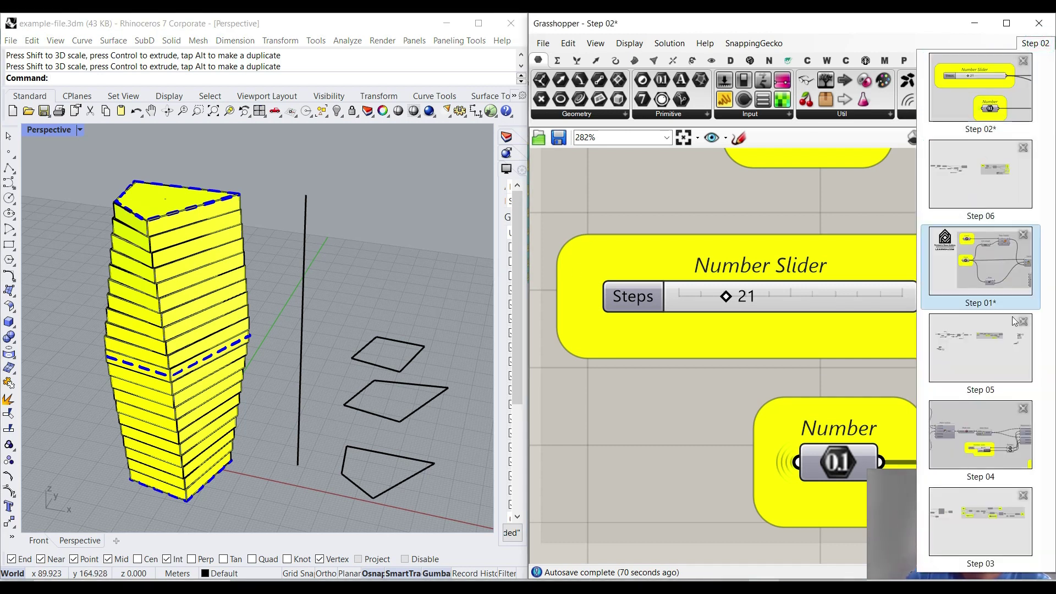
click(971, 273)
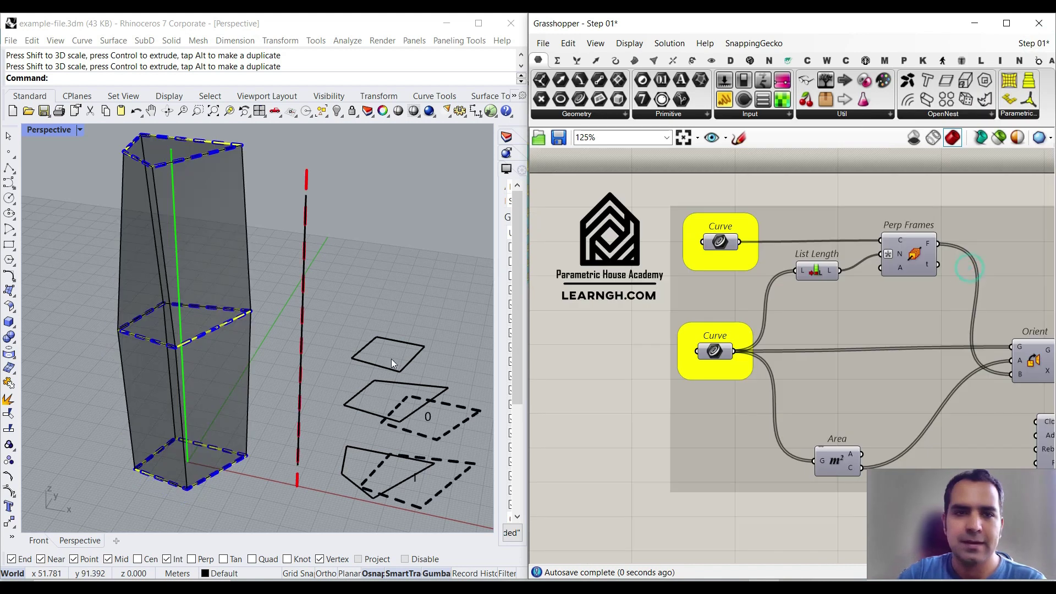
scroll(450, 325, down, 3)
drag(437, 306, 398, 457)
key(Delete)
- Examine which level of the tower each of the numbered profiles 0, 1 and 2 corresponds to
scroll(393, 441, up, 4)
scroll(655, 378, up, 5)
scroll(352, 368, down, 3)
scroll(339, 383, up, 2)
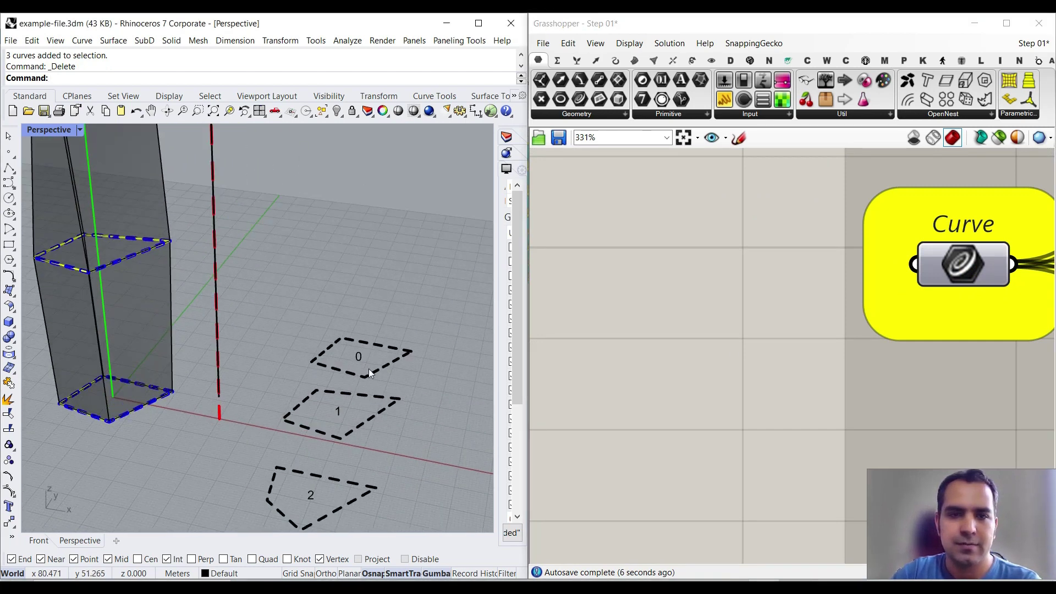
scroll(372, 414, down, 2)
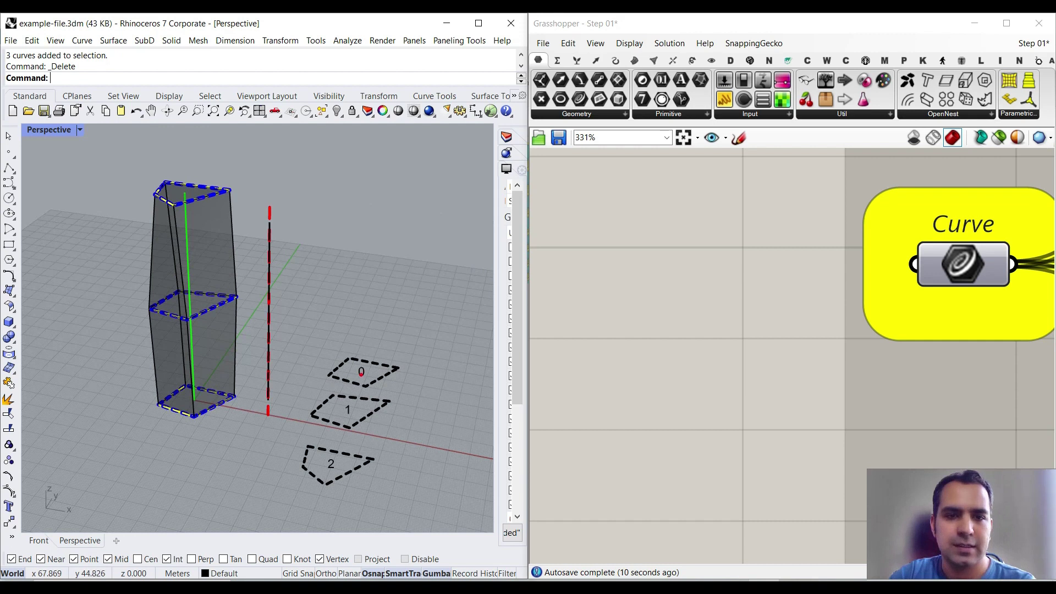
drag(322, 384, 229, 396)
drag(329, 410, 251, 315)
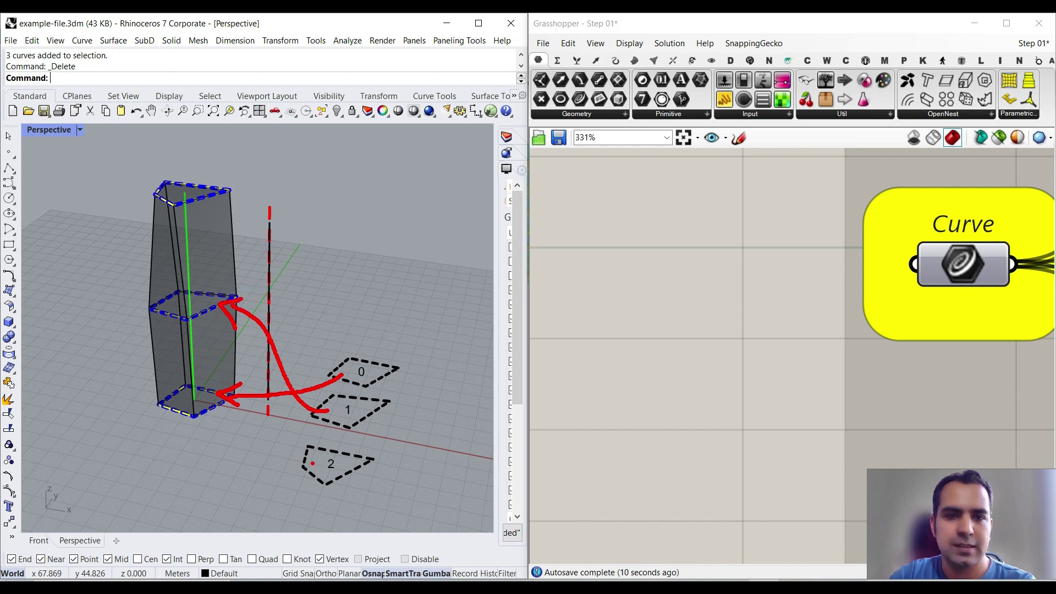
drag(287, 434, 249, 199)
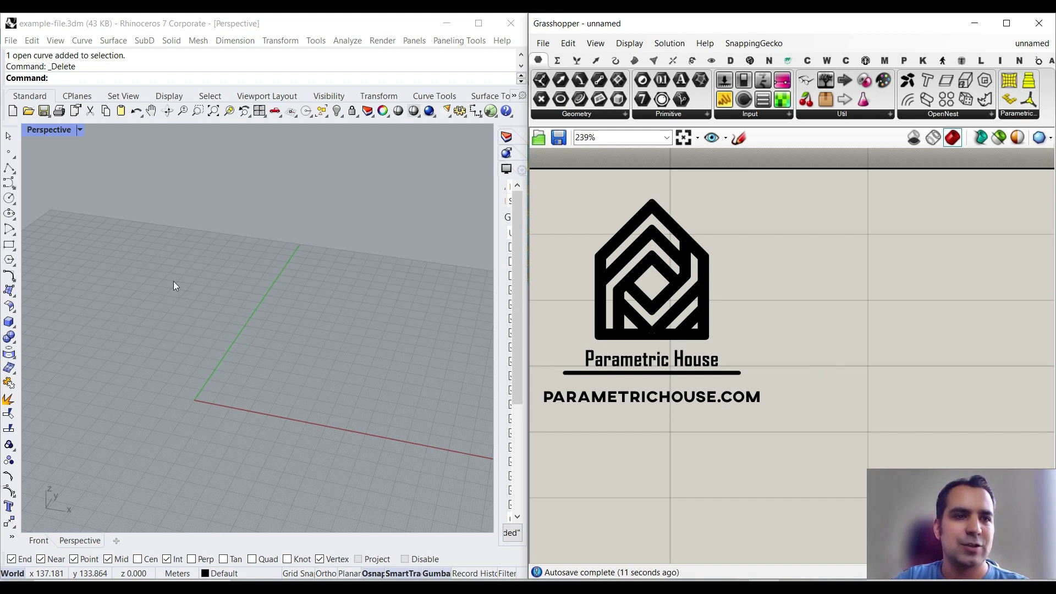
- Draw a single-segment vertical polyline rising from the ground plane near the origin
click(9, 169)
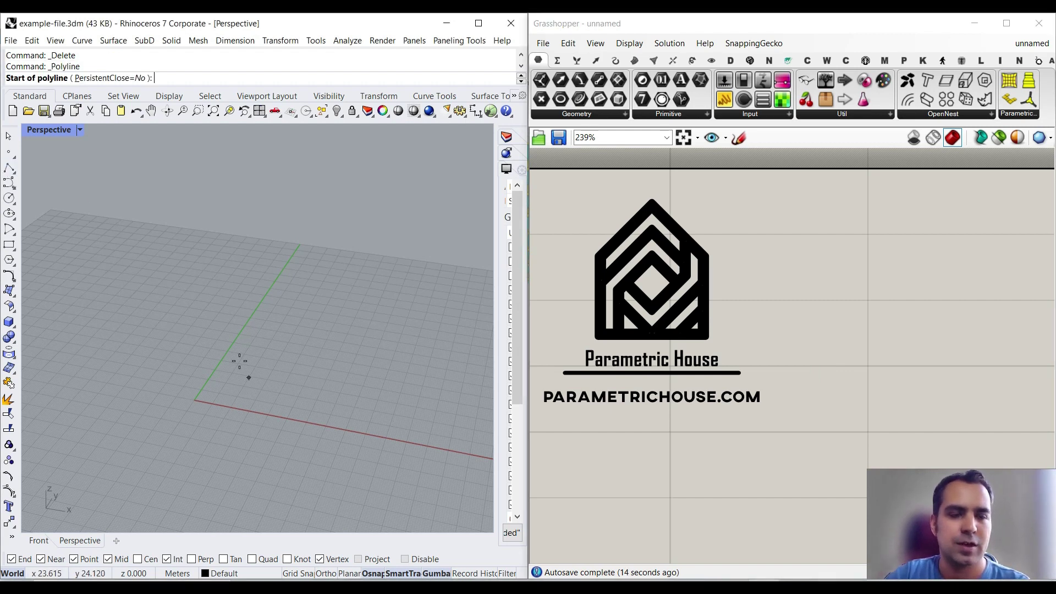
click(169, 420)
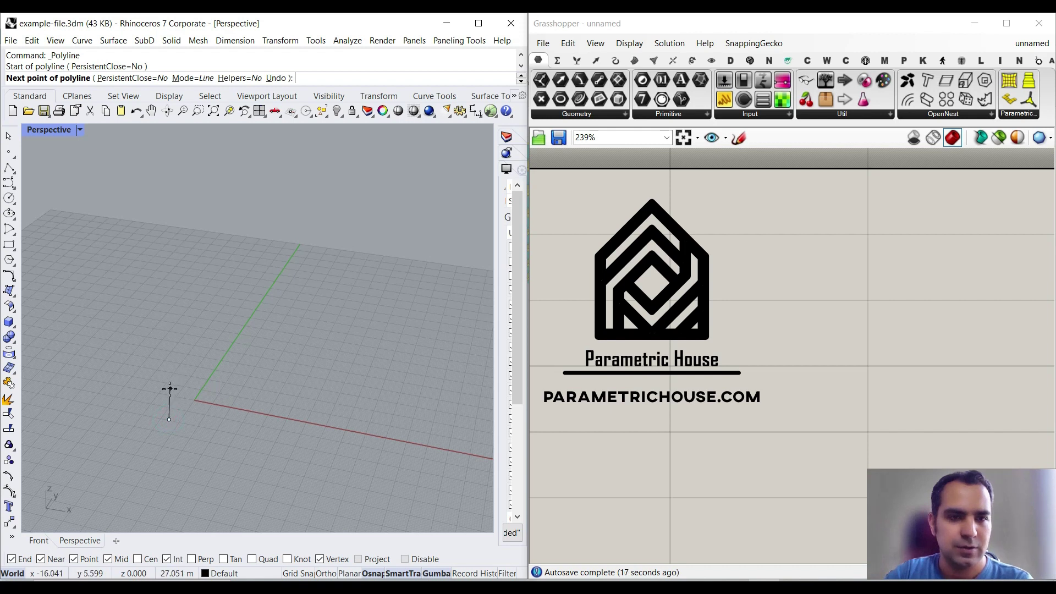
click(170, 421)
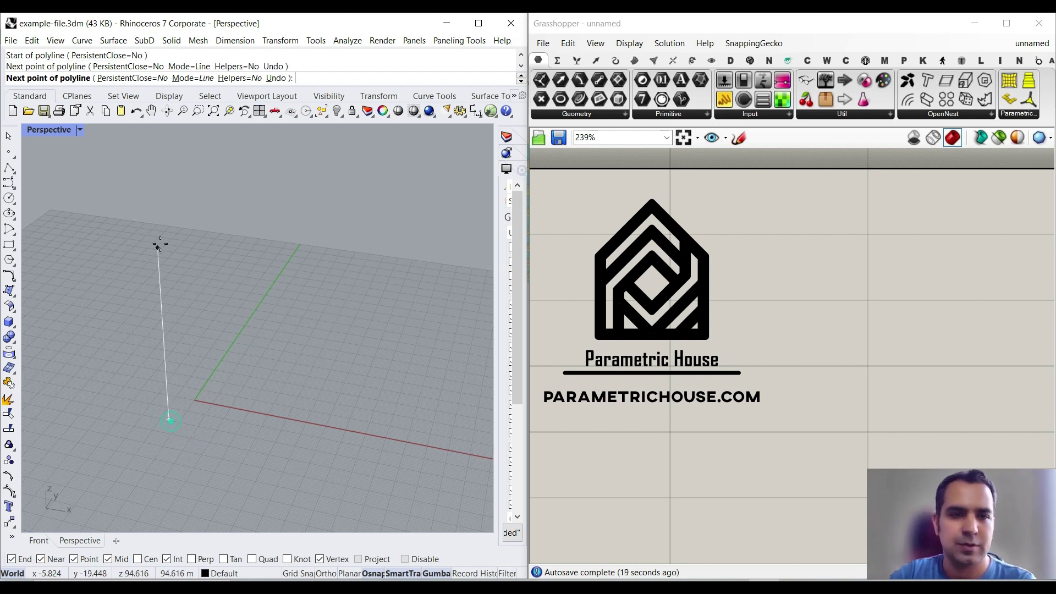
click(158, 227)
right_click(158, 228)
- Place a Curve parameter on the canvas below the logo and reference the vertical line in it
scroll(165, 345, up, 3)
click(541, 78)
click(580, 101)
click(742, 415)
right_drag(787, 480, 713, 389)
drag(684, 328, 717, 401)
right_click(718, 403)
click(773, 461)
click(167, 298)
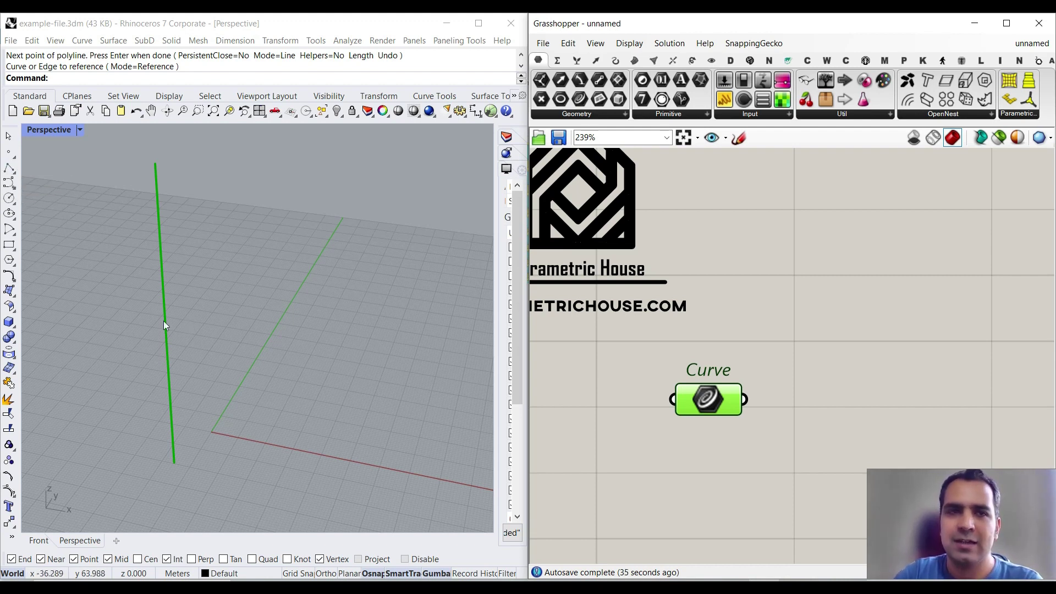
click(9, 183)
click(332, 382)
click(272, 353)
click(259, 423)
click(330, 432)
click(332, 382)
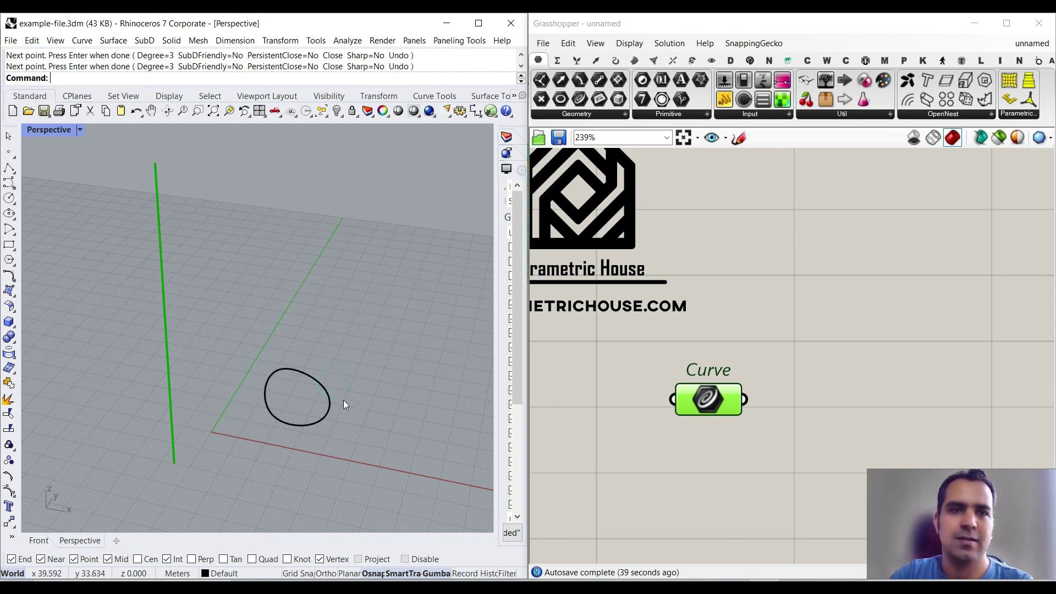
click(332, 398)
key(Delete)
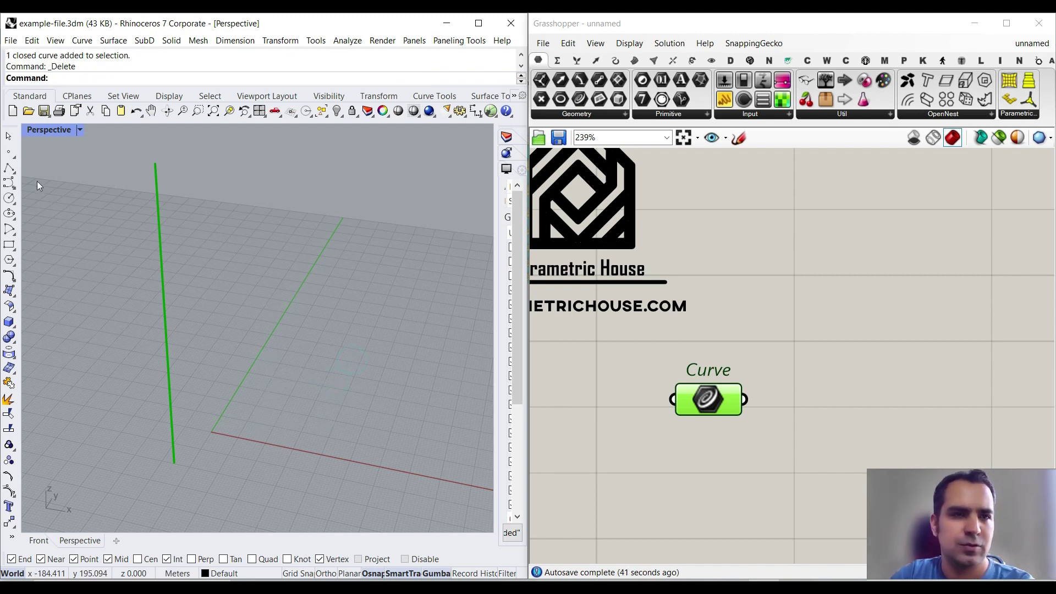
- Draw a closed five-sided polyline on the ground plane to the right of the vertical line
click(9, 168)
click(360, 336)
click(301, 319)
click(284, 368)
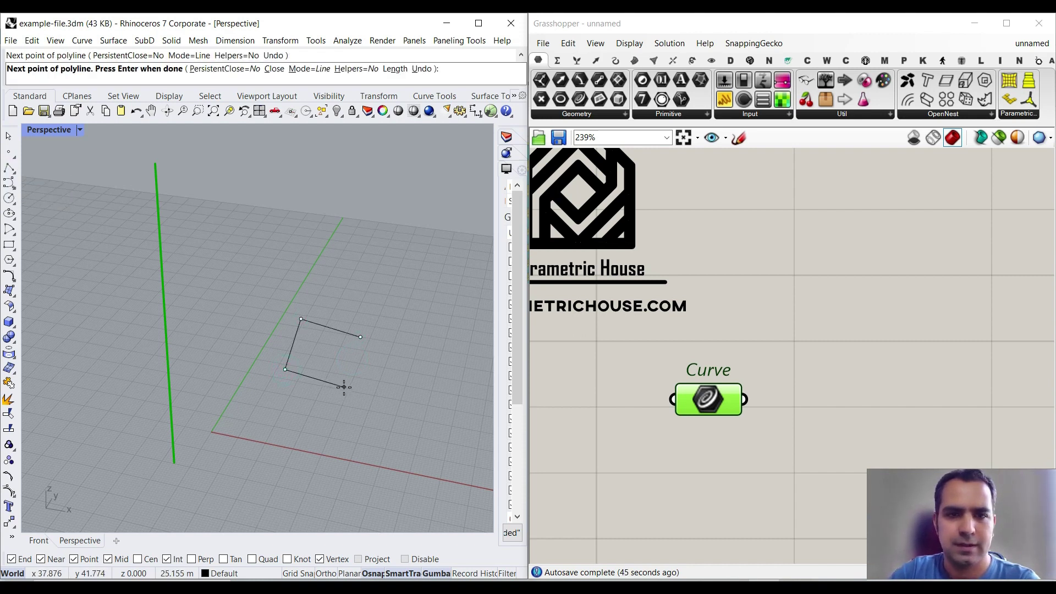
click(335, 384)
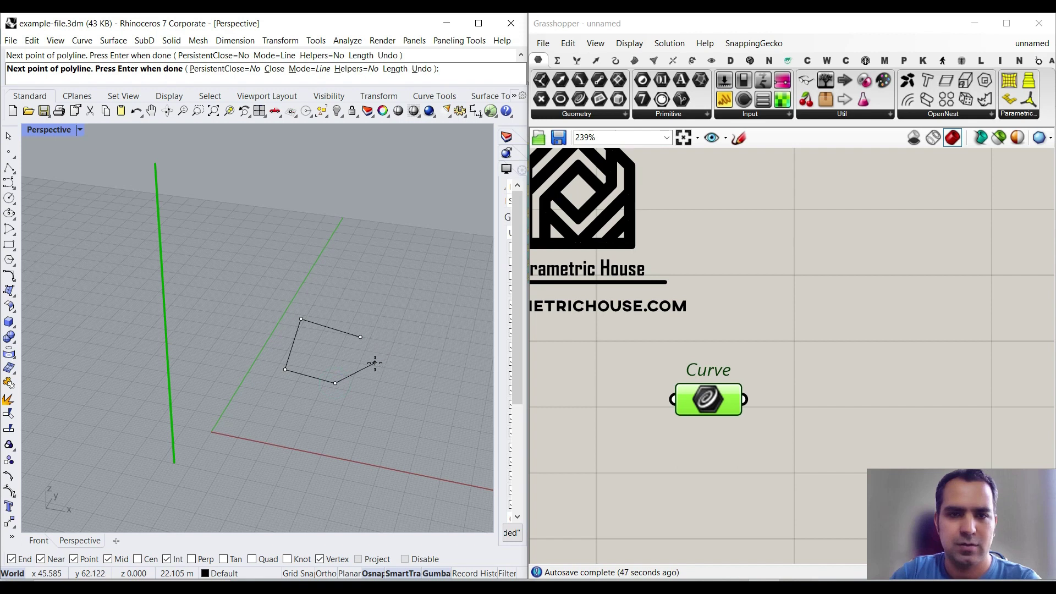
click(375, 363)
click(360, 336)
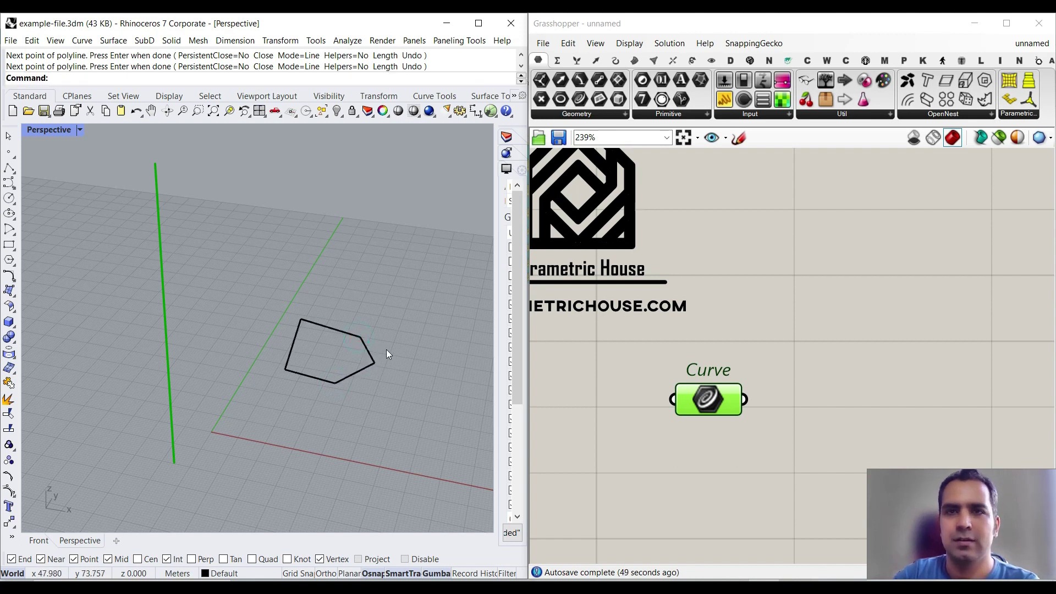
- Duplicate the five-sided polygon along the Y direction to make a row of three profiles
click(358, 338)
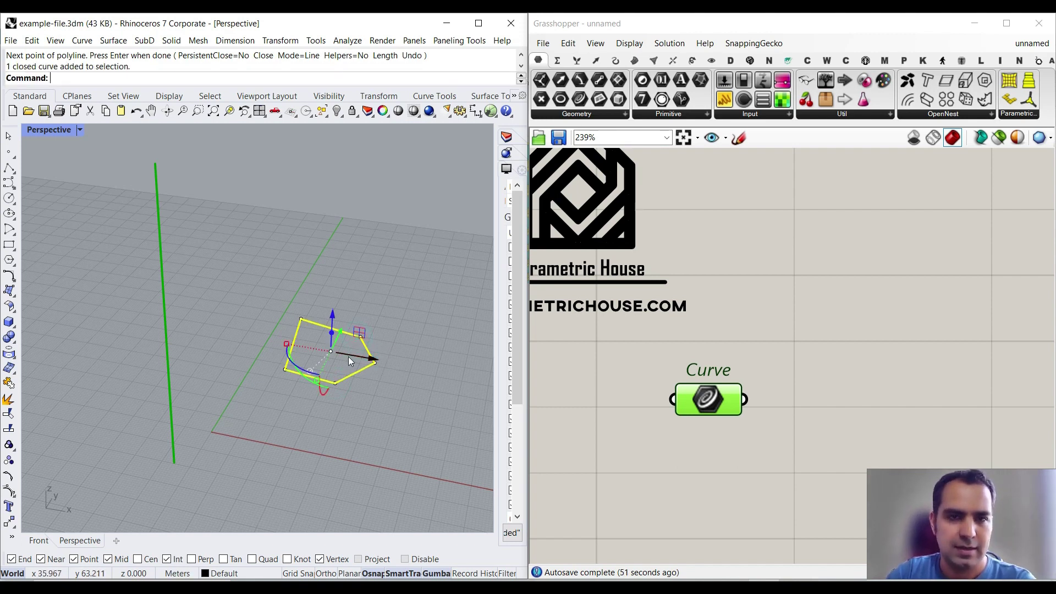
key(alt)
drag(341, 329, 280, 478)
key(alt)
- Select all three polygon profiles and shift them together along the Y axis
scroll(334, 371, down, 5)
drag(397, 335, 284, 462)
drag(334, 380, 395, 327)
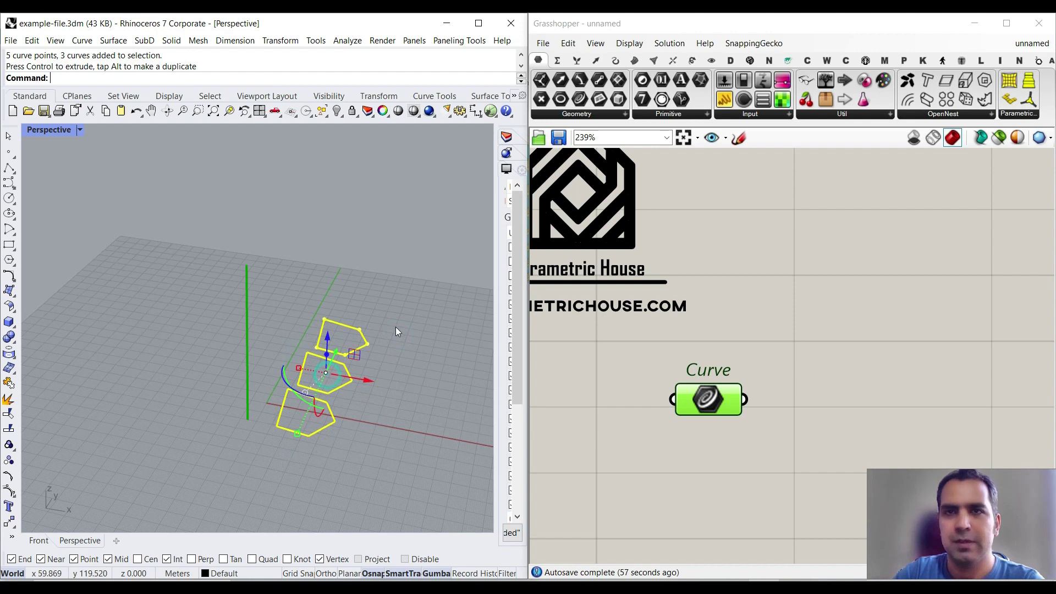
click(397, 327)
scroll(308, 398, up, 6)
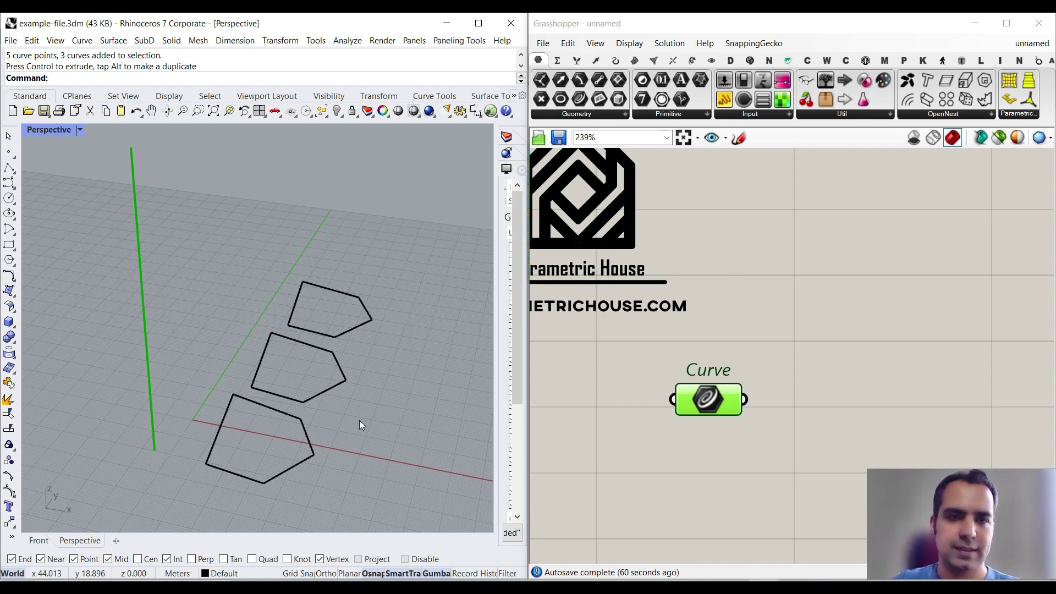
- Duplicate the Curve parameter and reference the three polygons in the copy as multiple curves, from the farthest to the nearest
drag(710, 403, 775, 417)
key(ctrl+c)
key(ctrl+v)
right_click(776, 416)
click(819, 476)
click(312, 333)
click(306, 344)
click(278, 410)
key(Return)
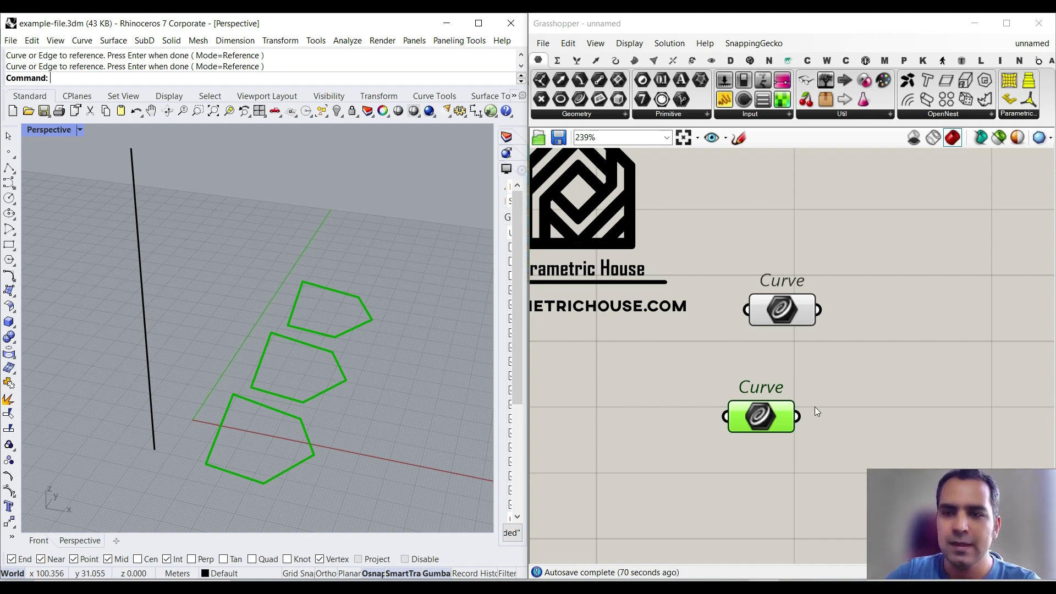
- Align the polygons' Curve parameter directly below the axis line's Curve parameter
right_drag(800, 412, 657, 400)
scroll(656, 399, down, 1)
drag(645, 418, 638, 419)
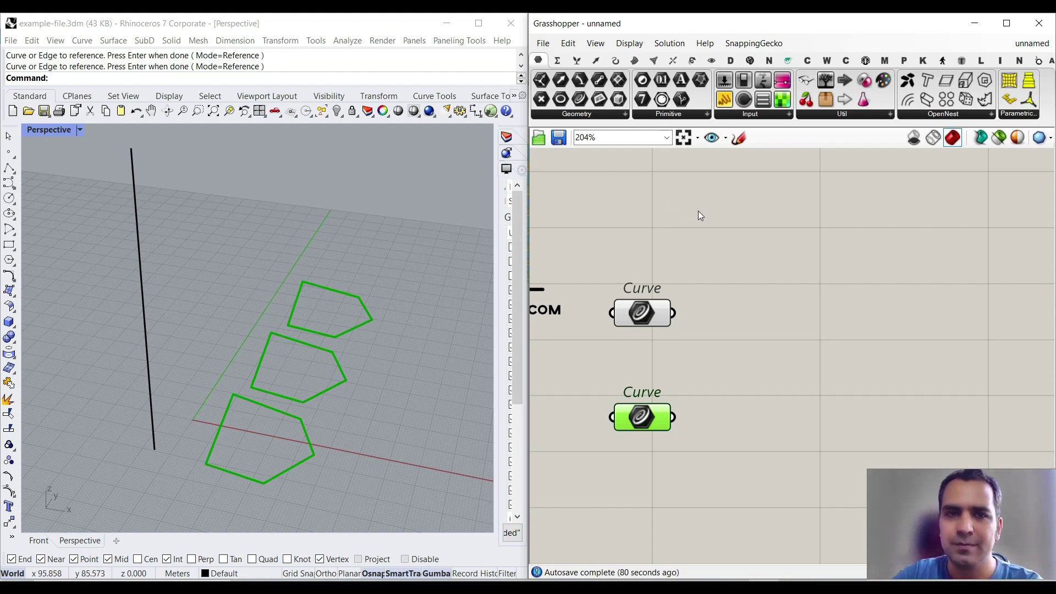
- Add an Orient component to the right of the two Curve parameters
click(692, 60)
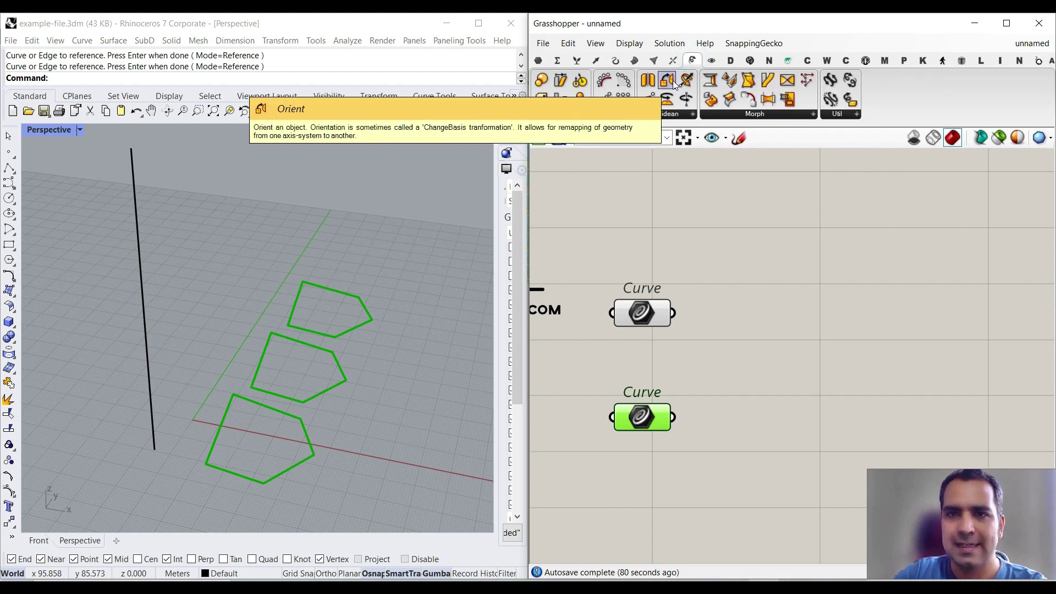
drag(675, 84, 728, 315)
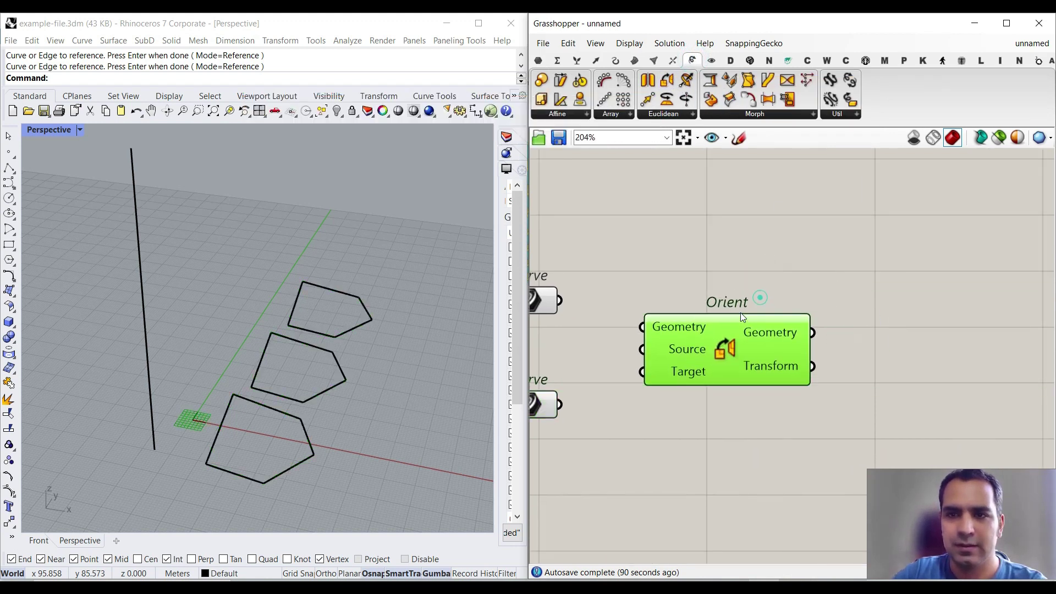
scroll(728, 315, up, 4)
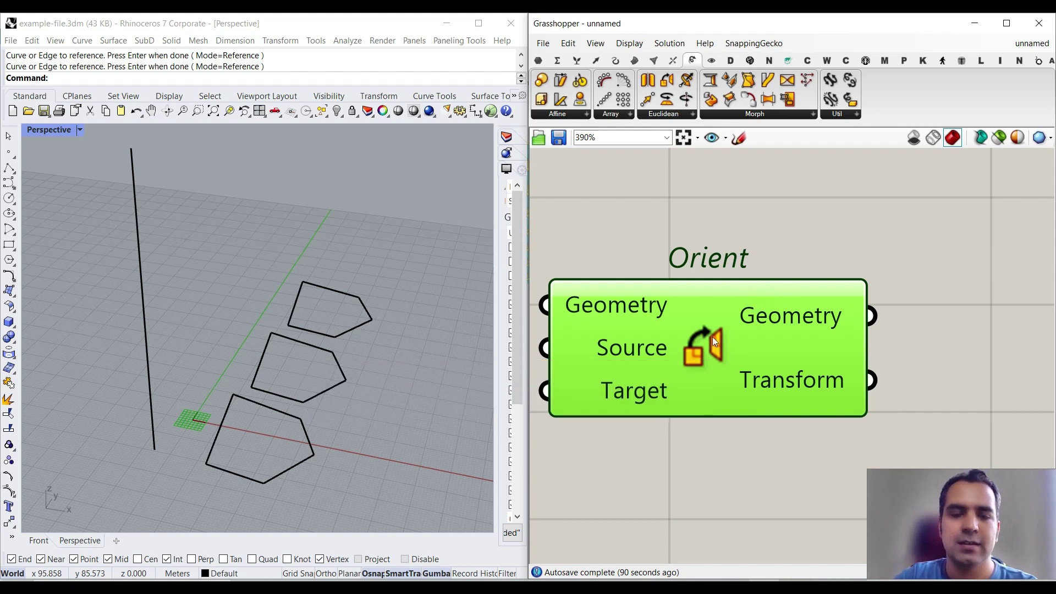
scroll(657, 319, down, 2)
right_drag(658, 319, 694, 301)
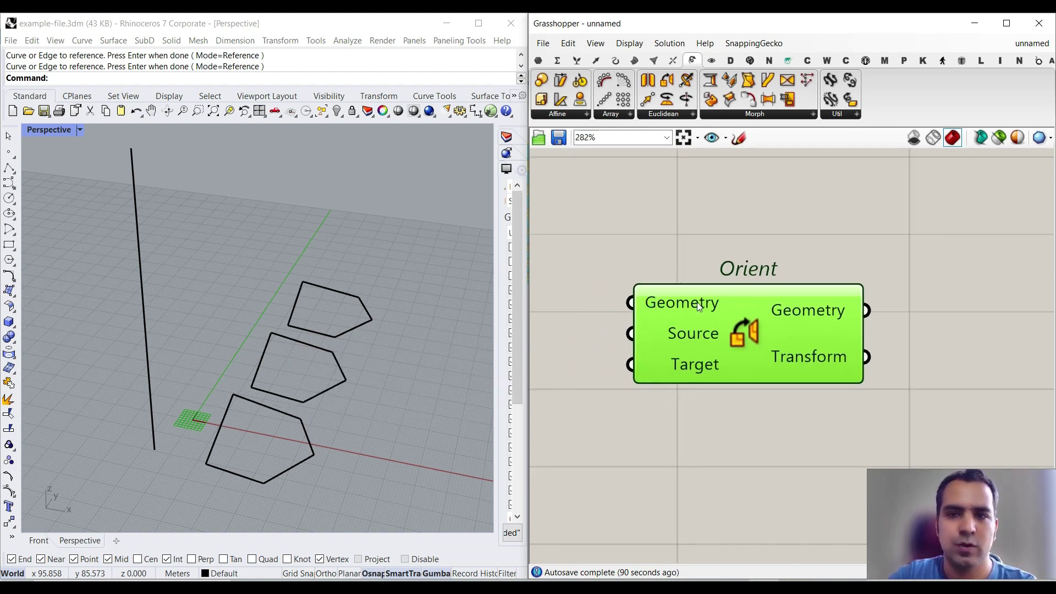
- Connect the polygons' Curve parameter to the Geometry input of the Orient component
scroll(695, 303, down, 3)
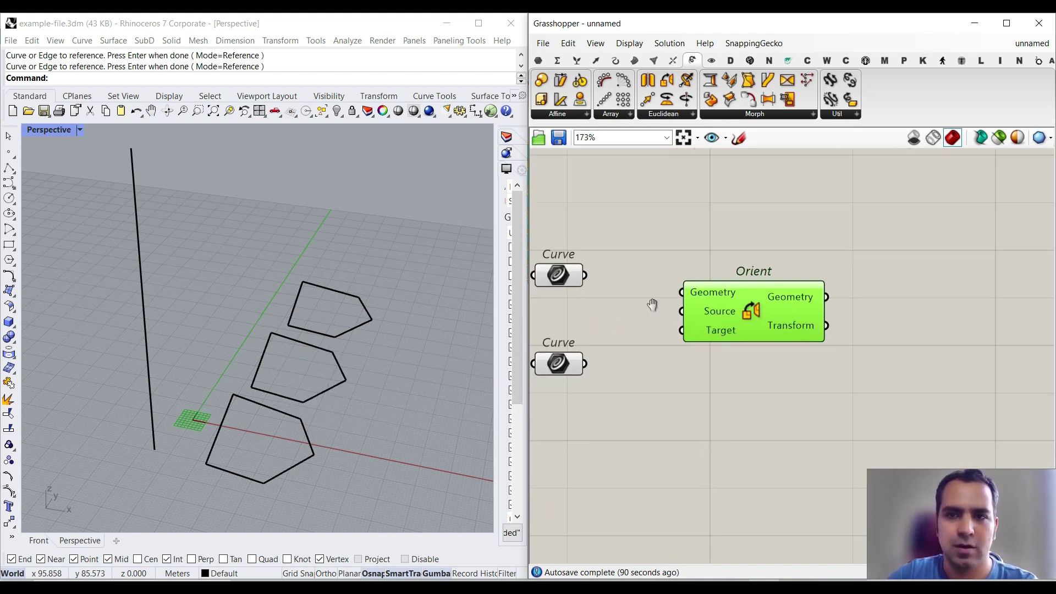
right_drag(632, 330, 696, 285)
click(608, 333)
drag(634, 333, 784, 286)
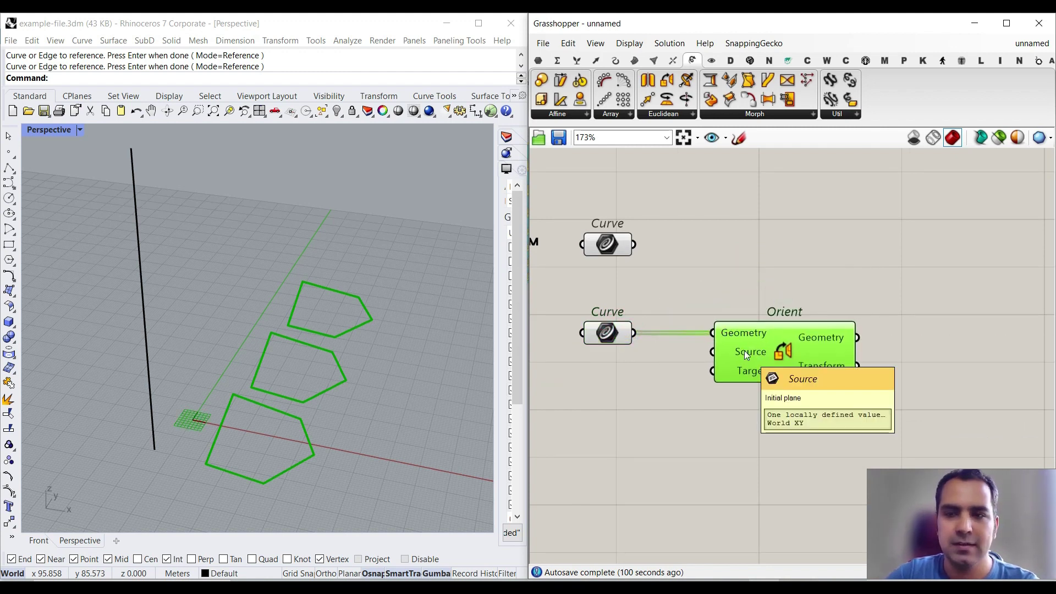
- Add a Polygon Center component below the polygons' Curve parameter for finding the profiles' centre points
scroll(748, 357, up, 4)
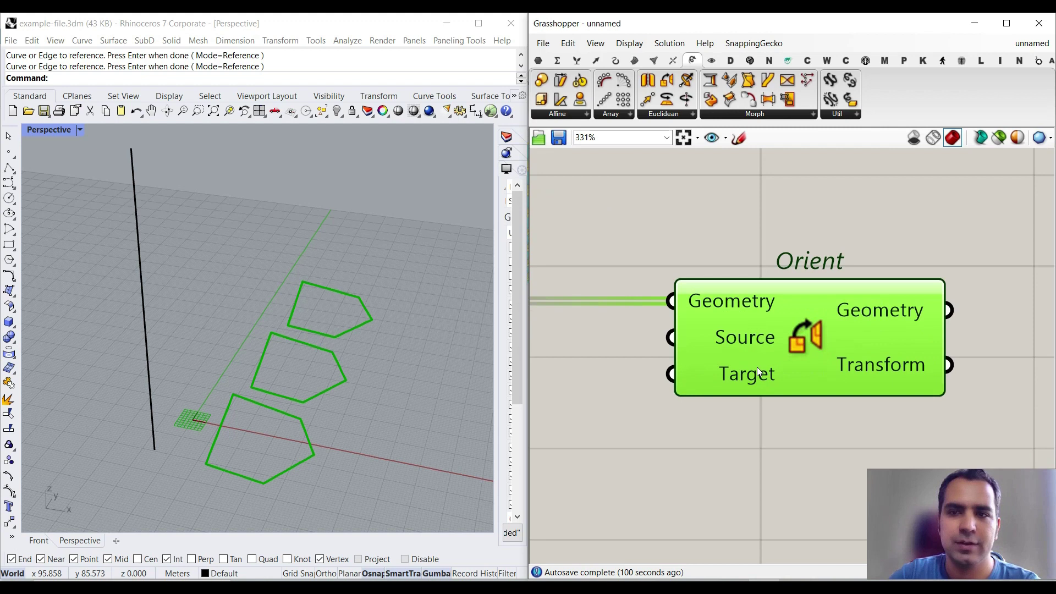
right_drag(711, 306, 687, 323)
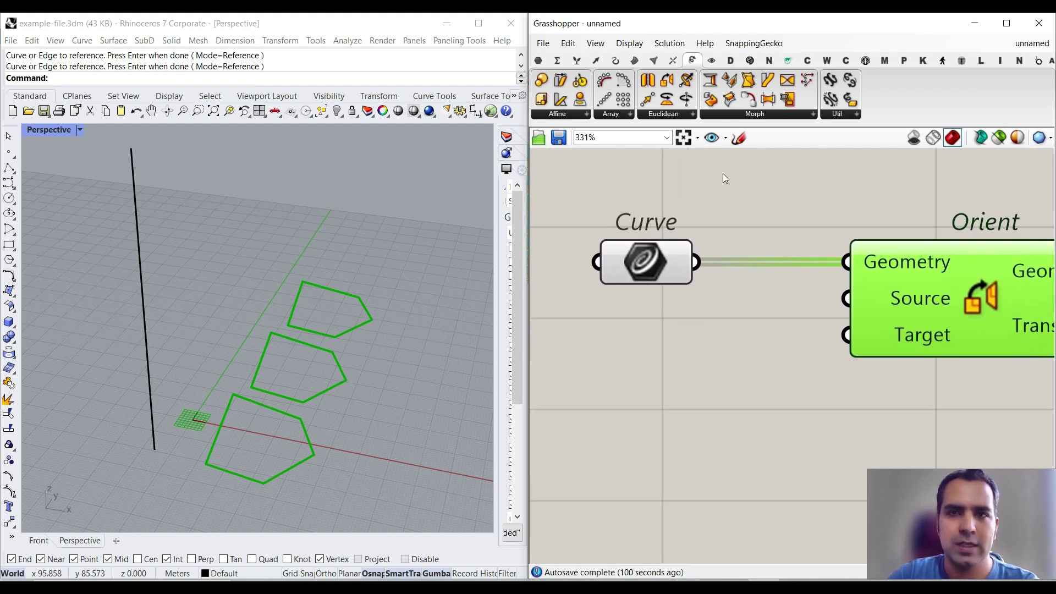
click(615, 61)
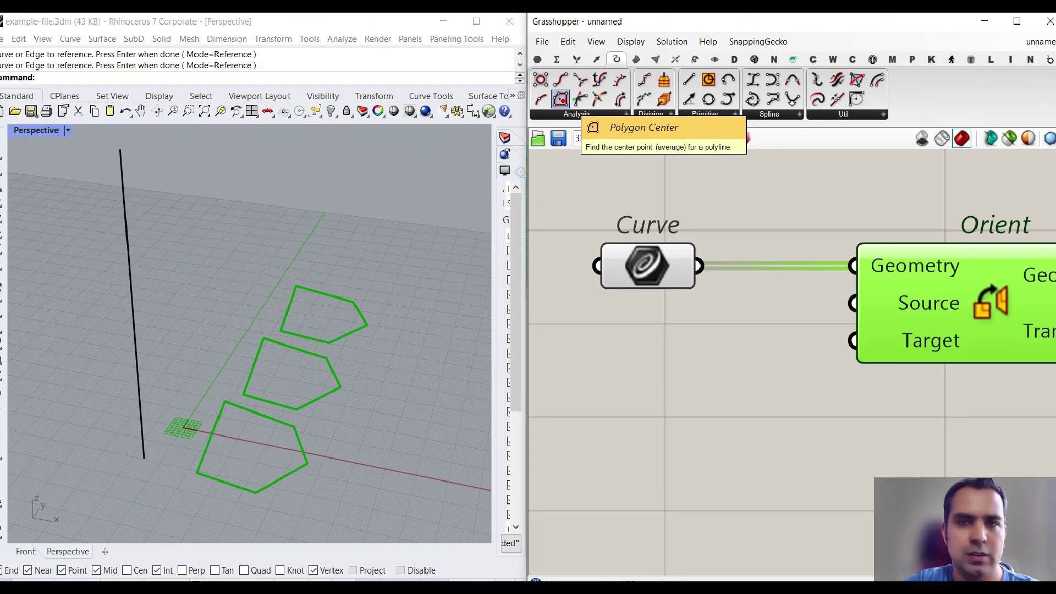
drag(558, 98, 881, 544)
scroll(917, 541, down, 3)
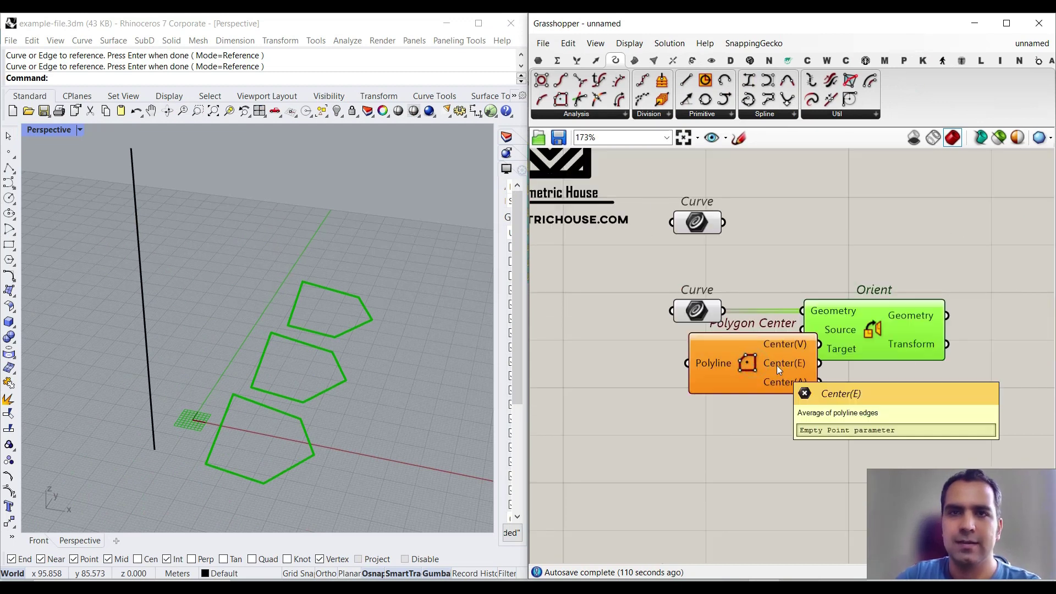
- Connect the polygons' Curve parameter to the Polyline input of Polygon Center and arrange the components with more space between them
drag(867, 337, 921, 336)
scroll(742, 323, up, 3)
drag(699, 375, 778, 382)
drag(728, 361, 735, 396)
right_drag(838, 379, 760, 272)
drag(768, 293, 681, 376)
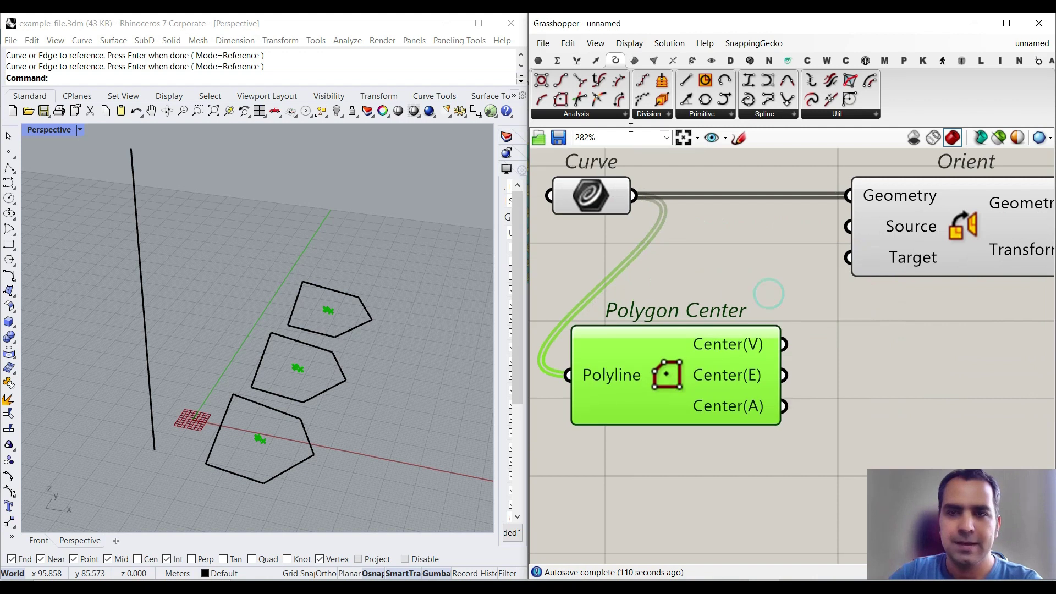
- Add a Point parameter beside Polygon Center and feed it from the Center(V) output
click(538, 60)
drag(541, 99, 891, 339)
right_drag(352, 355, 313, 378)
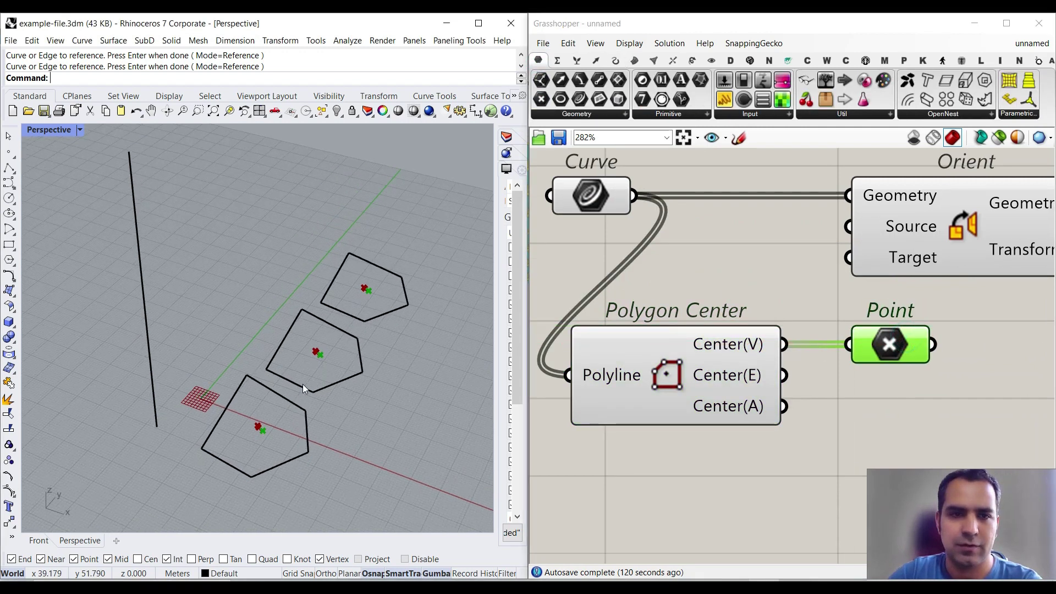
- Compare the centre outputs by feeding the Point parameter from Center(E), from Center(A), and again from Center(V)
scroll(292, 440, up, 3)
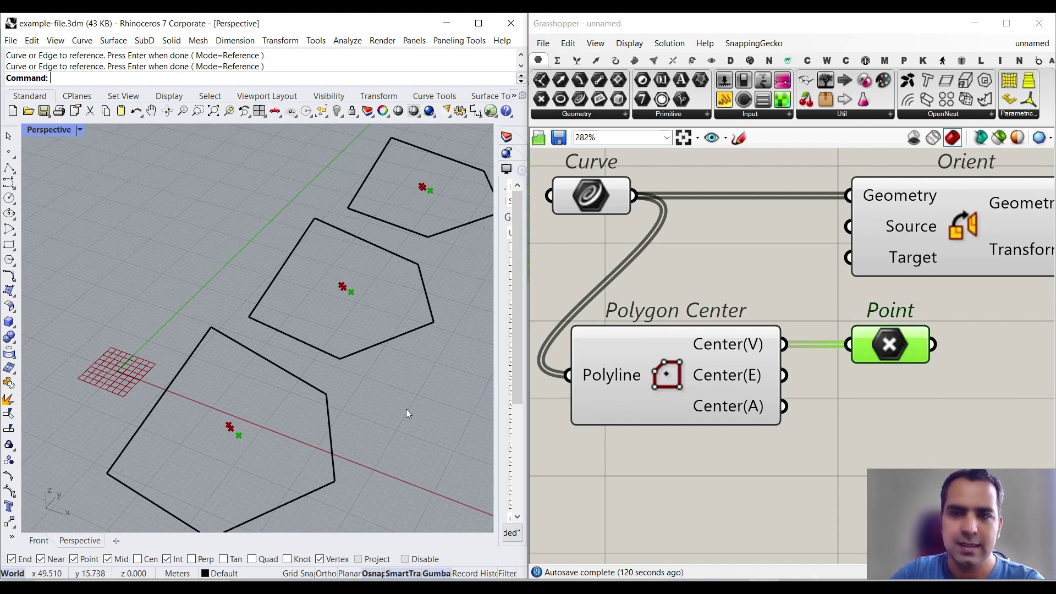
drag(784, 375, 850, 352)
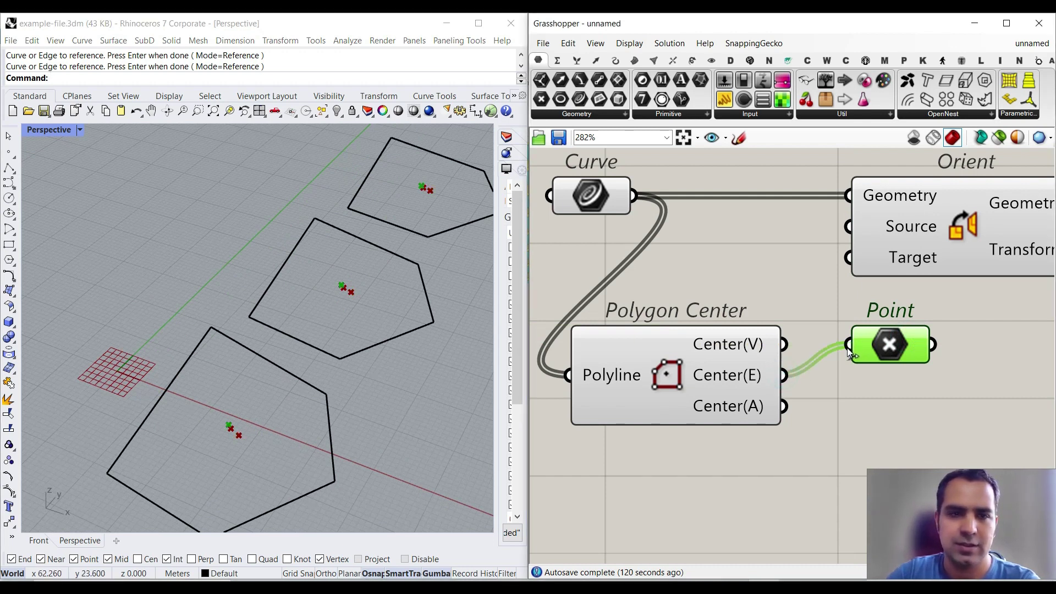
drag(784, 405, 847, 360)
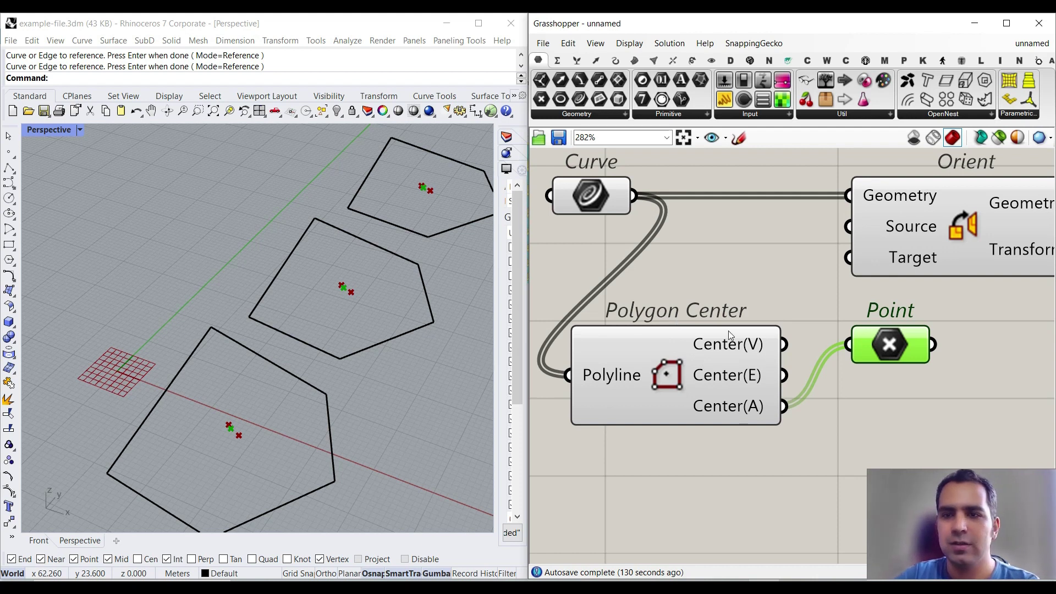
drag(786, 347, 843, 348)
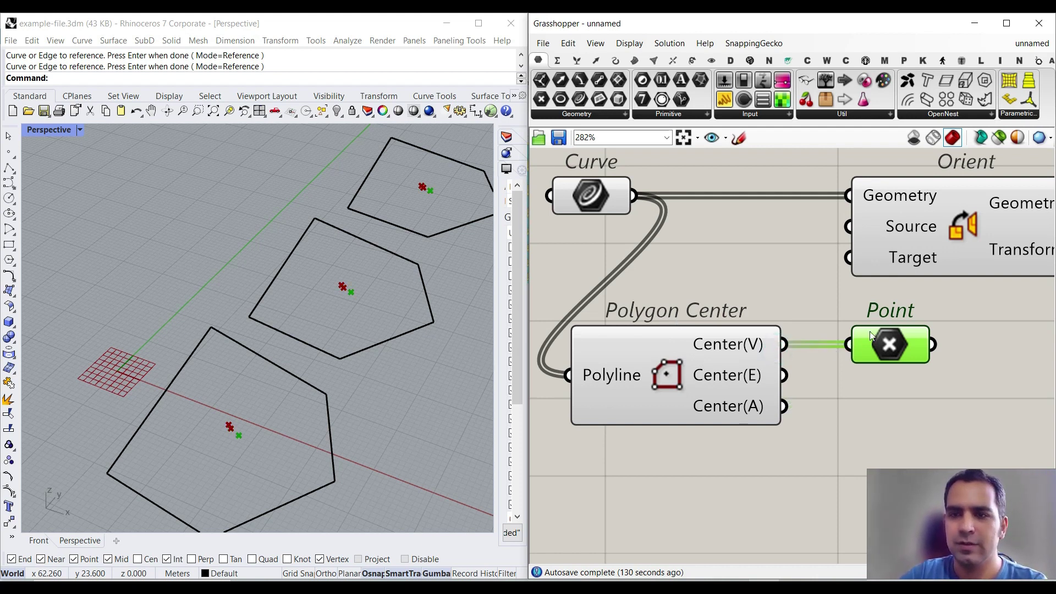
- Move the Orient component farther right and connect the Point parameter to its Source input
scroll(897, 306, down, 2)
right_drag(942, 282, 760, 267)
drag(760, 266, 858, 266)
click(770, 331)
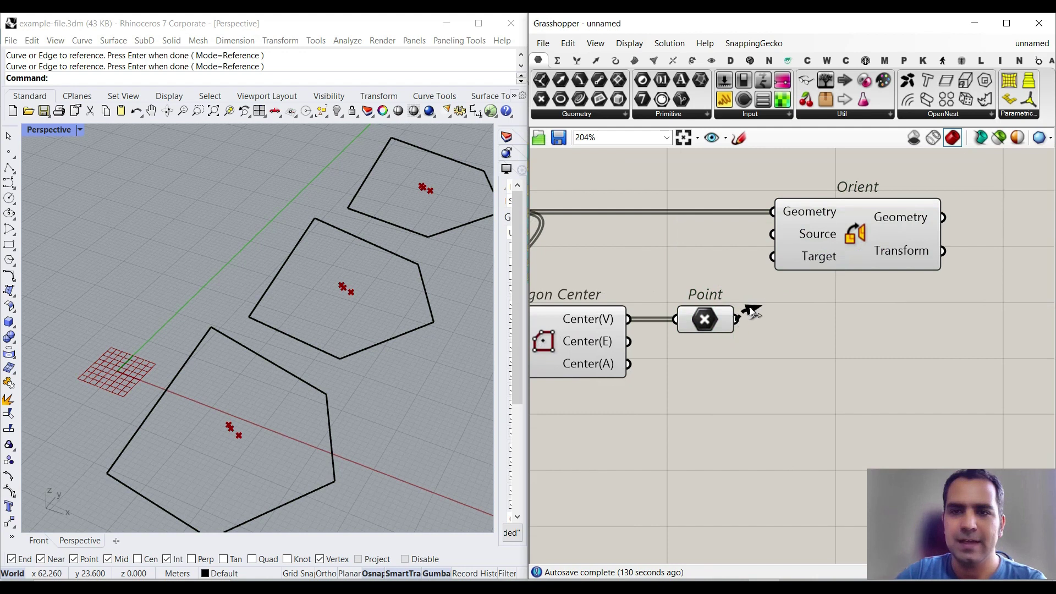
scroll(806, 243, up, 2)
mouse_move(805, 234)
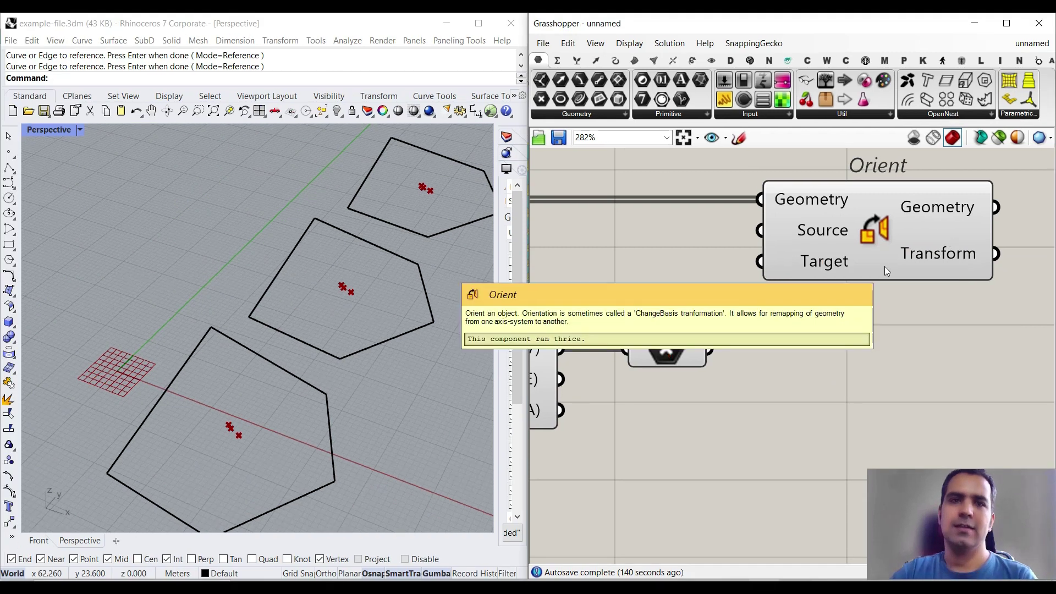
drag(709, 350, 782, 224)
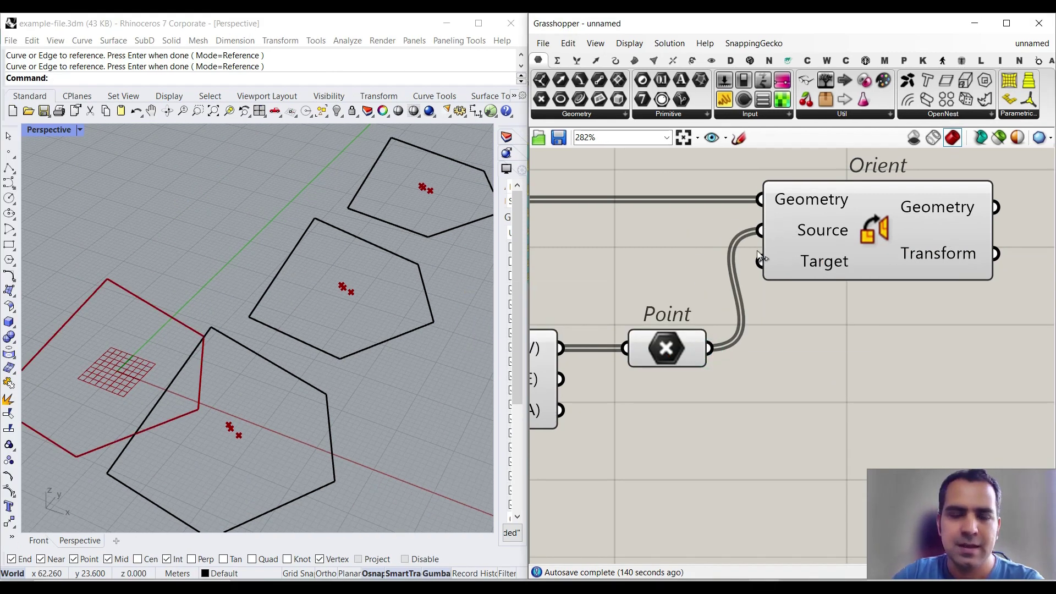
- Add a Plane parameter near the Point parameter and feed it from Point to display the source planes
drag(599, 100, 778, 396)
drag(710, 352, 731, 393)
scroll(309, 285, down, 4)
right_drag(300, 328, 311, 365)
- Turn off the viewport preview of the Polygon Center component
scroll(279, 379, up, 5)
right_drag(682, 350, 779, 349)
scroll(779, 349, down, 3)
right_click(664, 357)
click(691, 374)
scroll(297, 396, down, 3)
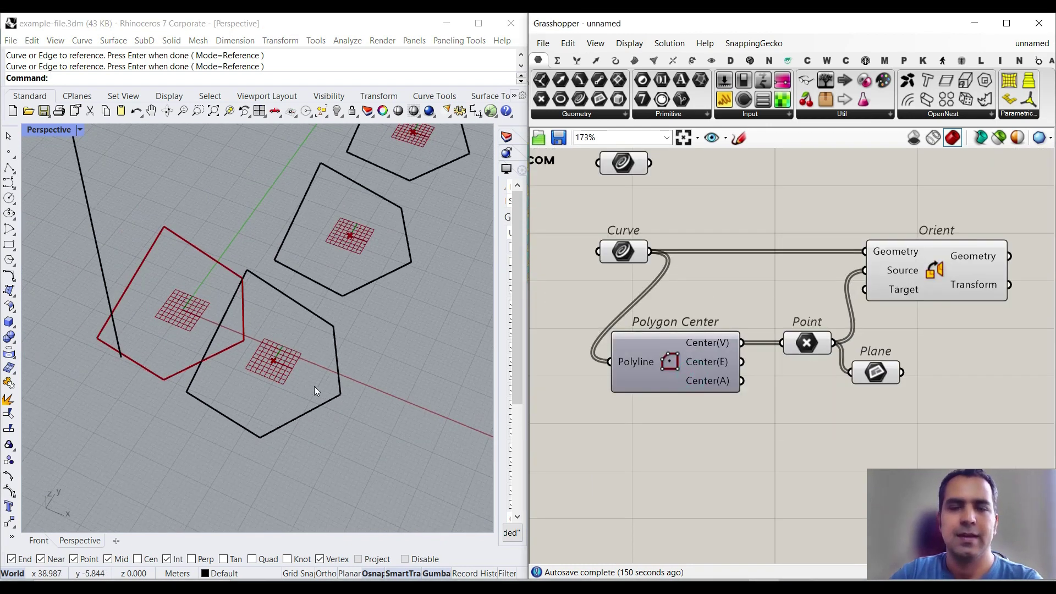
scroll(341, 319, down, 2)
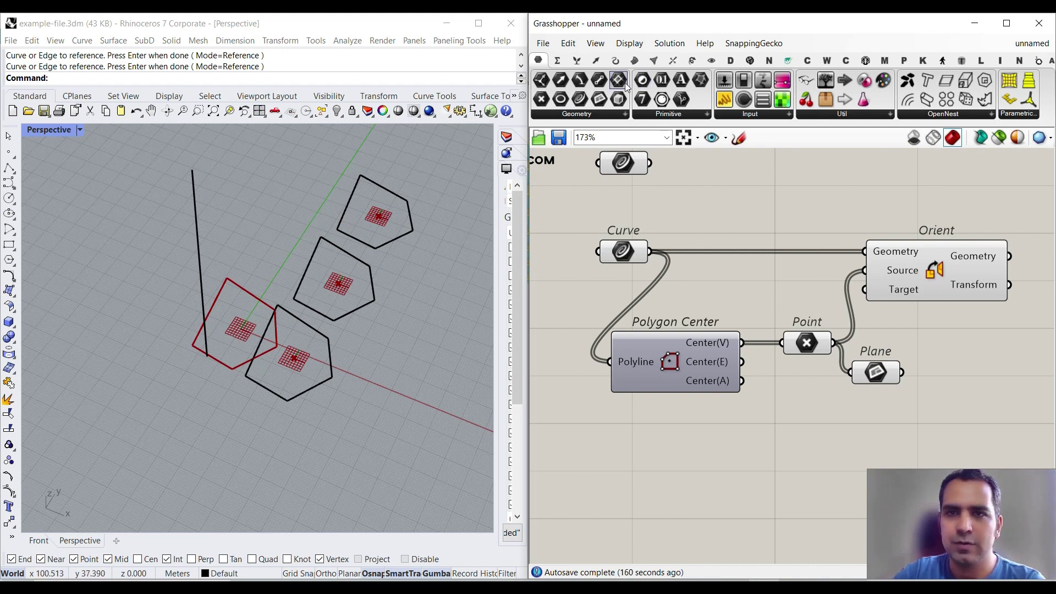
- Add an Area component below Polygon Center, connect the polygons' Curve to its Geometry input, and feed its Centroid into Point
click(636, 61)
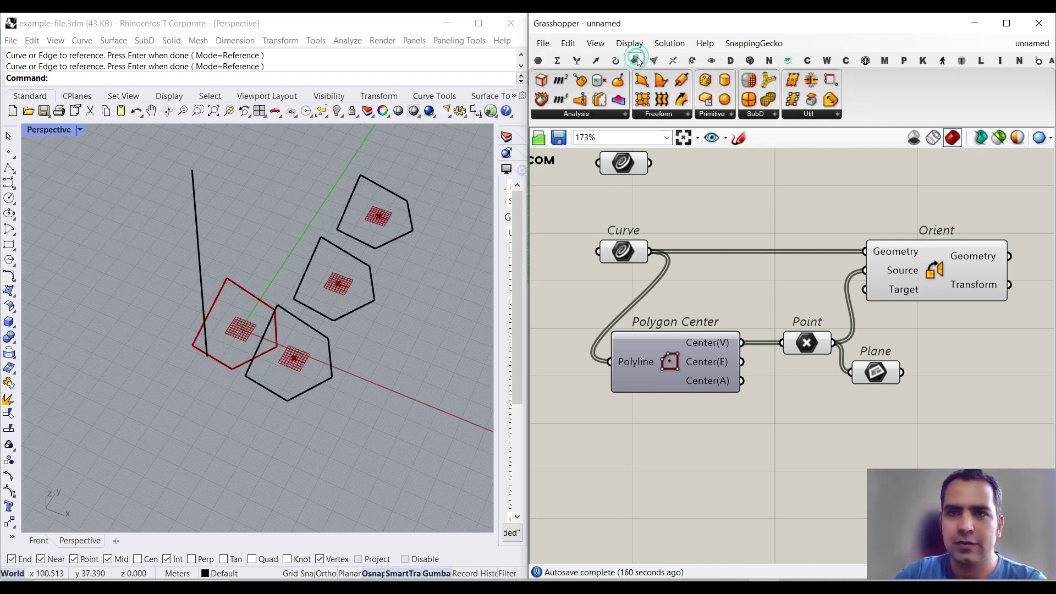
click(559, 82)
click(728, 444)
scroll(664, 394, up, 1)
drag(644, 229, 653, 456)
drag(740, 450, 799, 337)
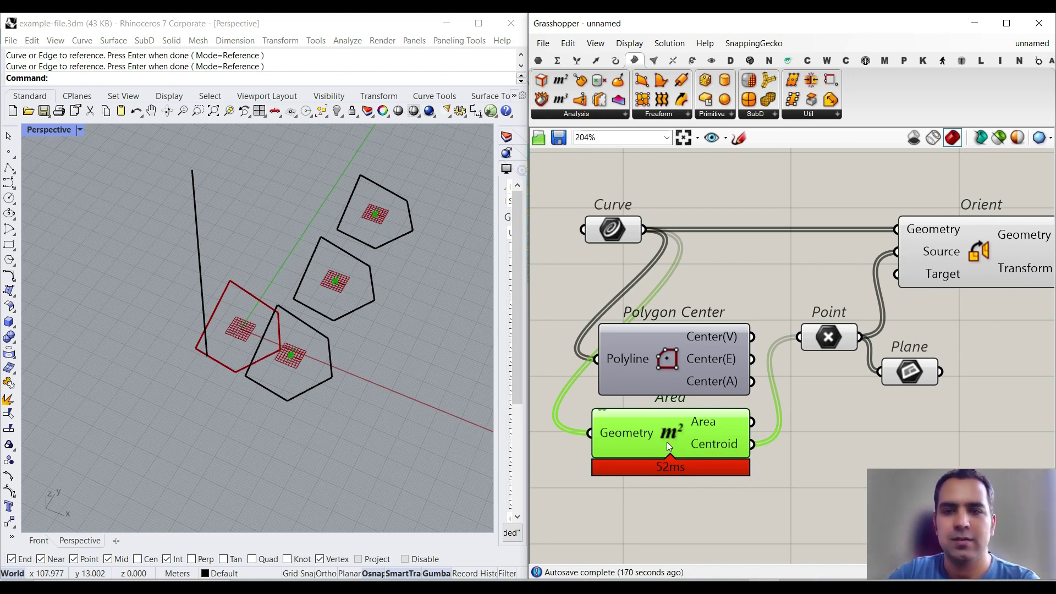
- Draw a closed freeform control-point curve in Rhino, degree 3, on the ground plane beside the farthest polygon
click(9, 182)
scroll(198, 355, down, 4)
scroll(422, 306, up, 2)
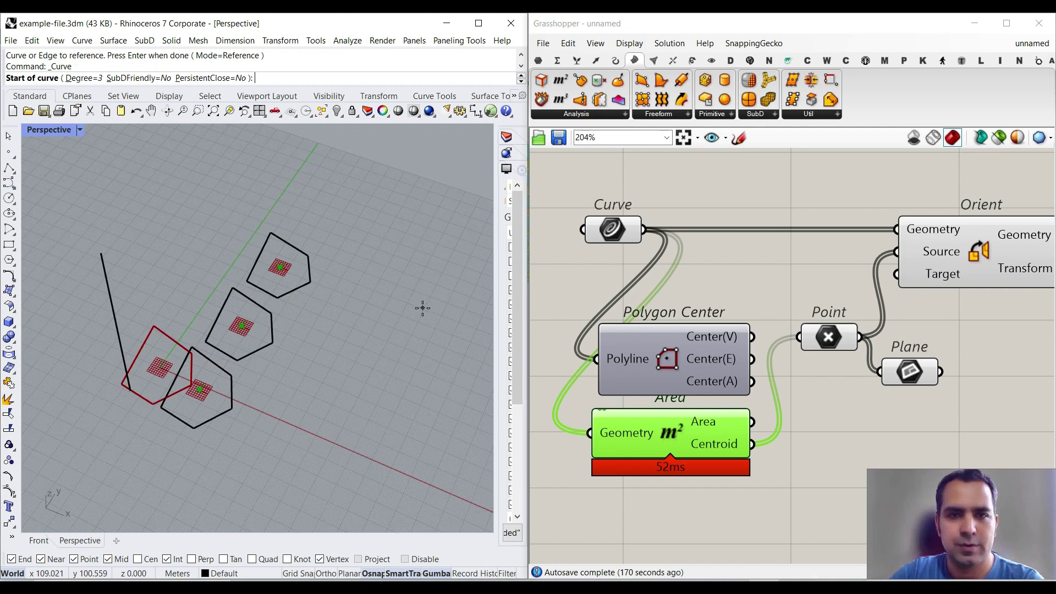
click(422, 308)
click(384, 263)
click(341, 266)
click(329, 316)
click(372, 353)
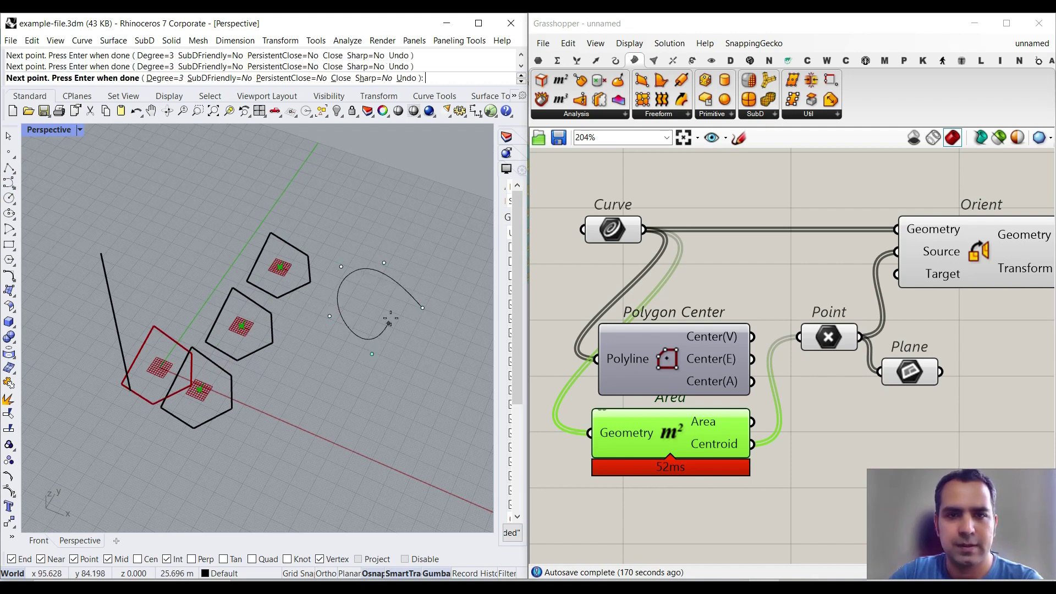
click(422, 308)
- Duplicate the closed freeform curve twice alongside the polygons, making each copy nearer the viewer larger
click(385, 330)
drag(384, 273, 291, 440)
click(321, 420)
click(347, 398)
drag(348, 398, 337, 421)
key(Escape)
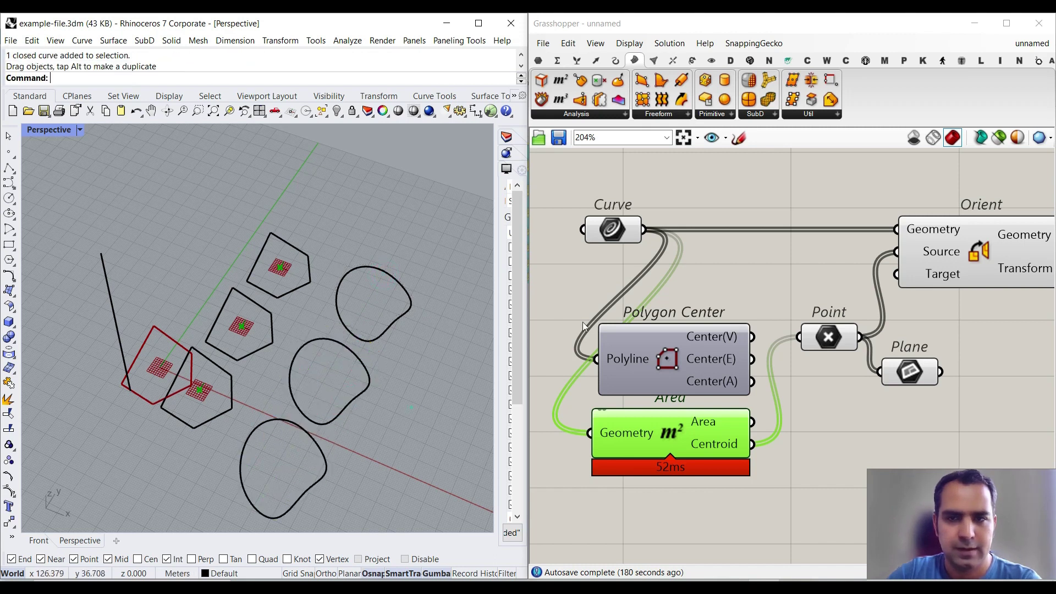
- Reference the three closed freeform curves in the Curve parameter that feeds the Orient component
right_click(604, 229)
click(676, 418)
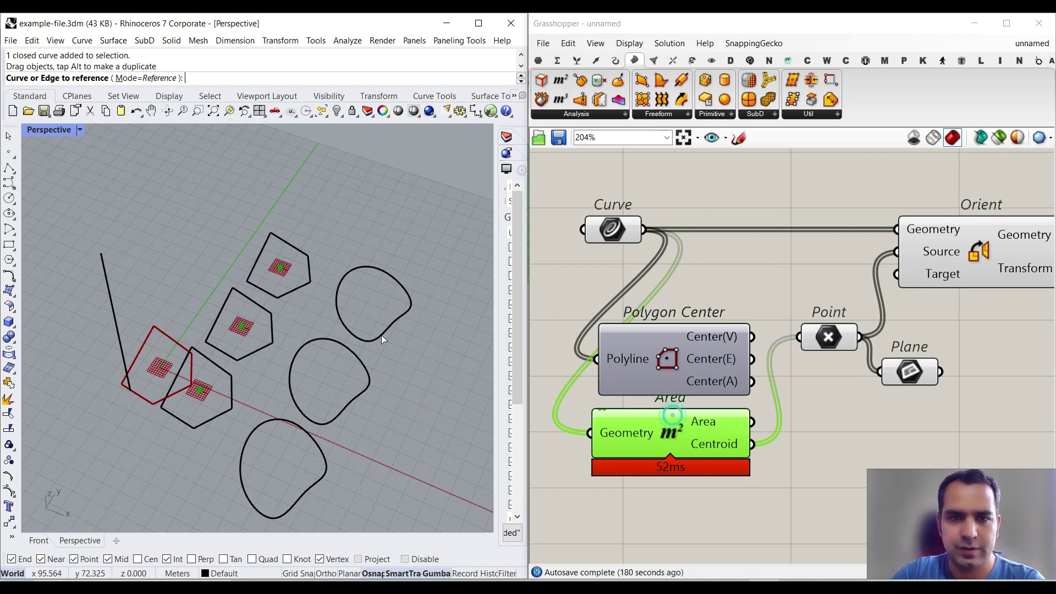
click(381, 334)
click(368, 378)
click(319, 450)
right_click(378, 419)
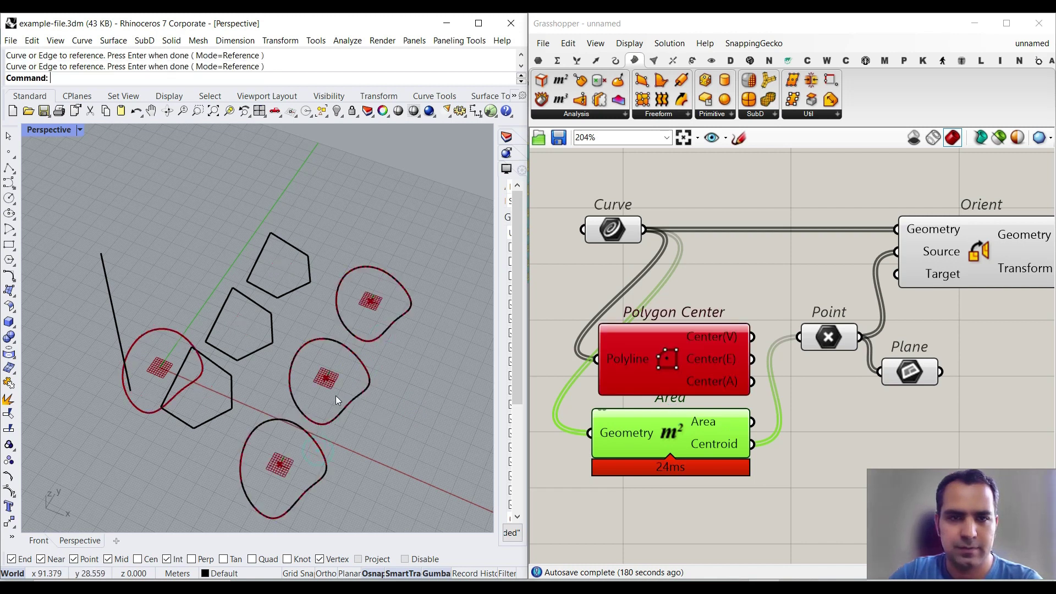
- Select the three polygons and three freeform curves in Rhino and scale them down together
right_drag(343, 394, 399, 314)
drag(413, 274, 257, 436)
click(331, 287)
right_drag(330, 286, 244, 402)
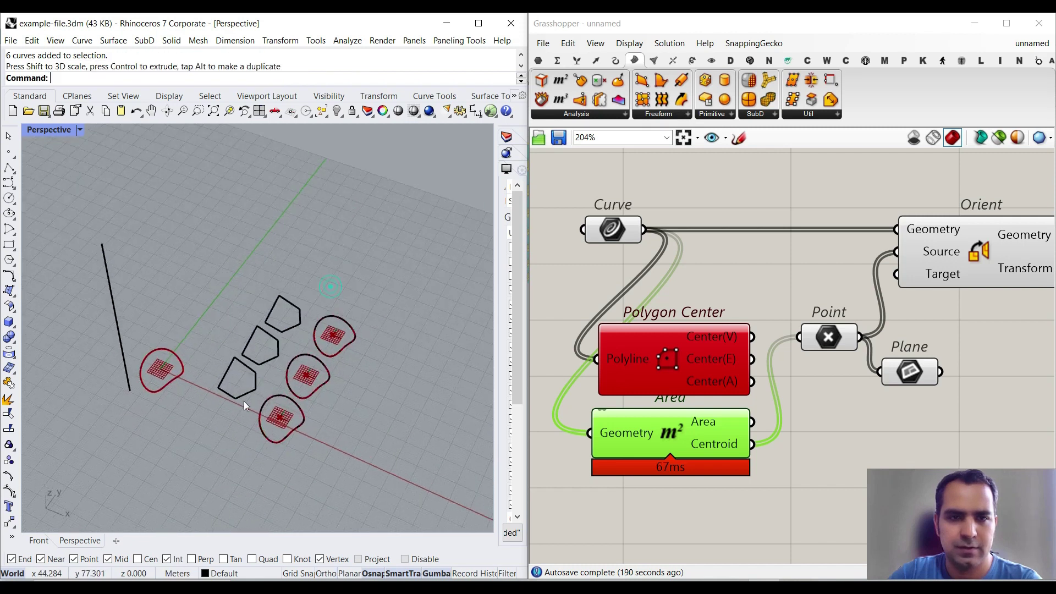
- Examine the Polygon Center component's error and move the Area component down clear of it
scroll(316, 393, up, 5)
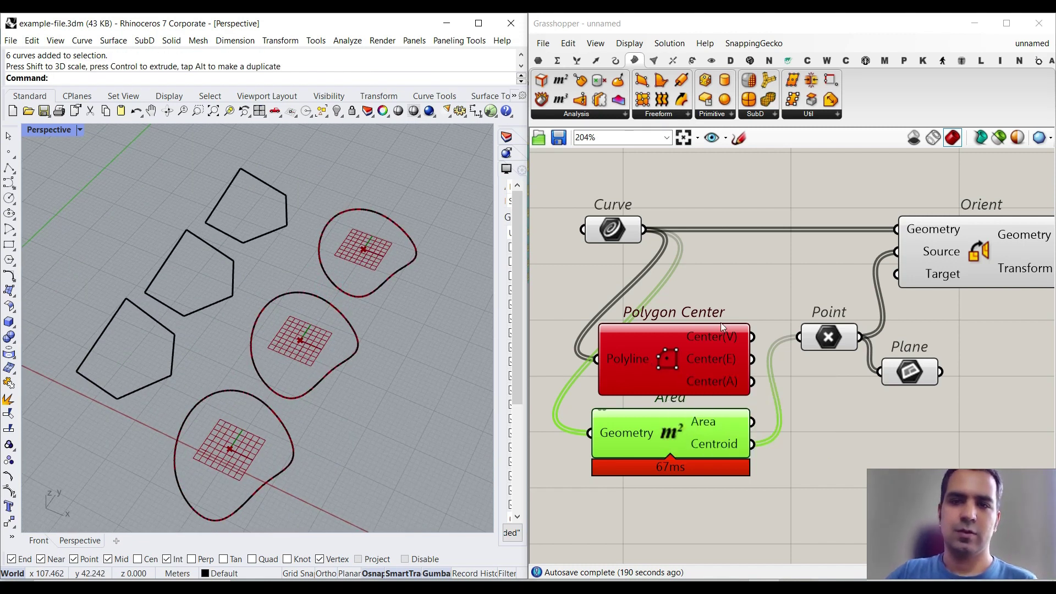
scroll(668, 363, up, 3)
scroll(671, 366, down, 2)
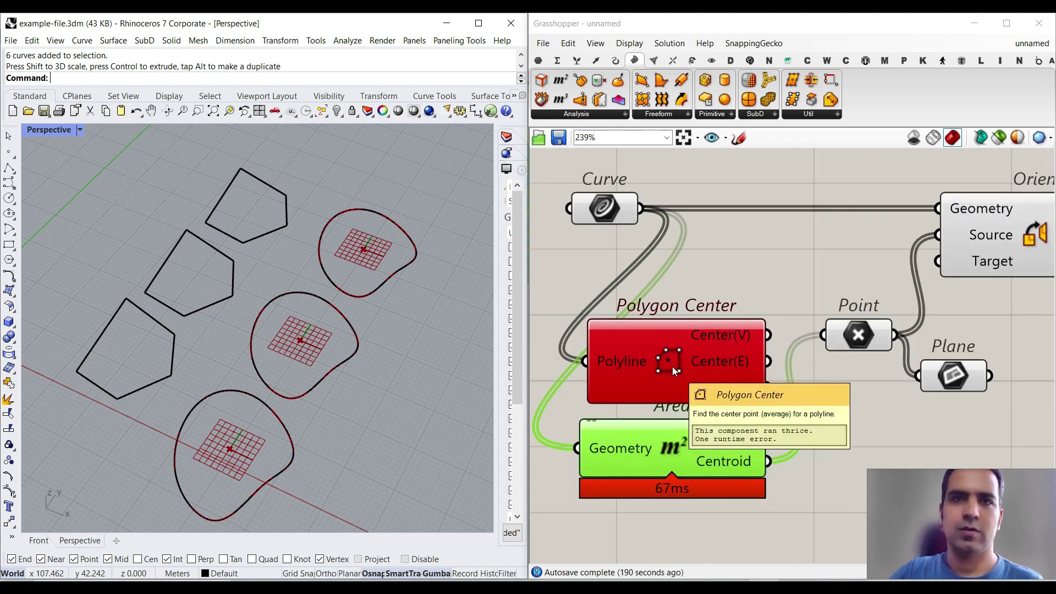
drag(650, 442, 650, 475)
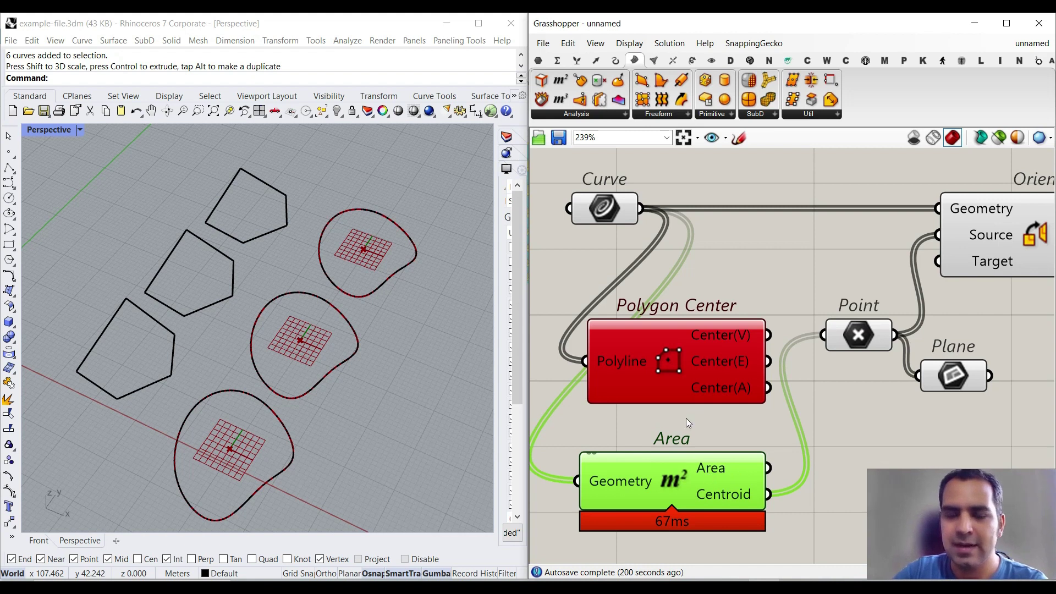
- Replace the Area centroid feeding the Point parameter with Polygon Center's Center(V) output
scroll(648, 357, down, 3)
scroll(654, 347, up, 2)
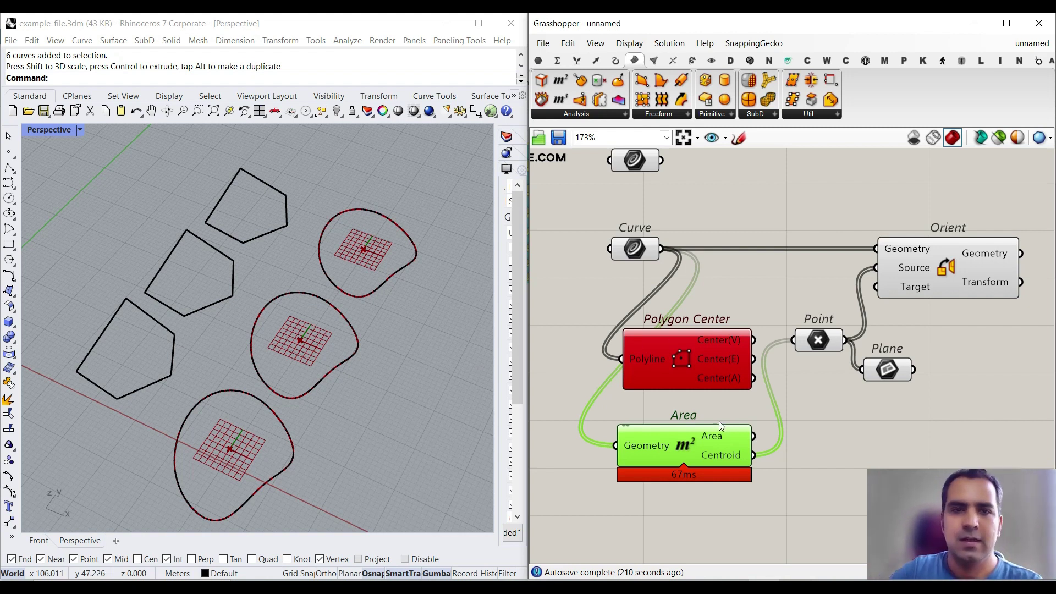
right_drag(843, 359, 746, 339)
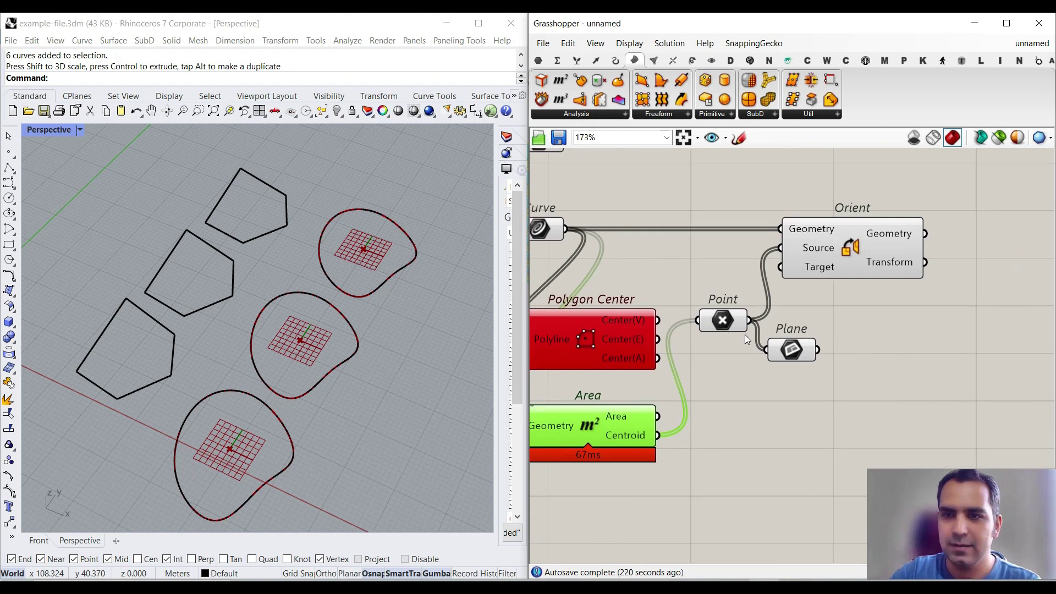
mouse_move(715, 327)
mouse_down()
mouse_move(716, 396)
mouse_move(716, 327)
mouse_up()
scroll(366, 318, down, 5)
right_drag(681, 363, 787, 358)
- Reference the three polygons again in the Curve parameter that feeds the Orient component
right_click(654, 228)
click(696, 418)
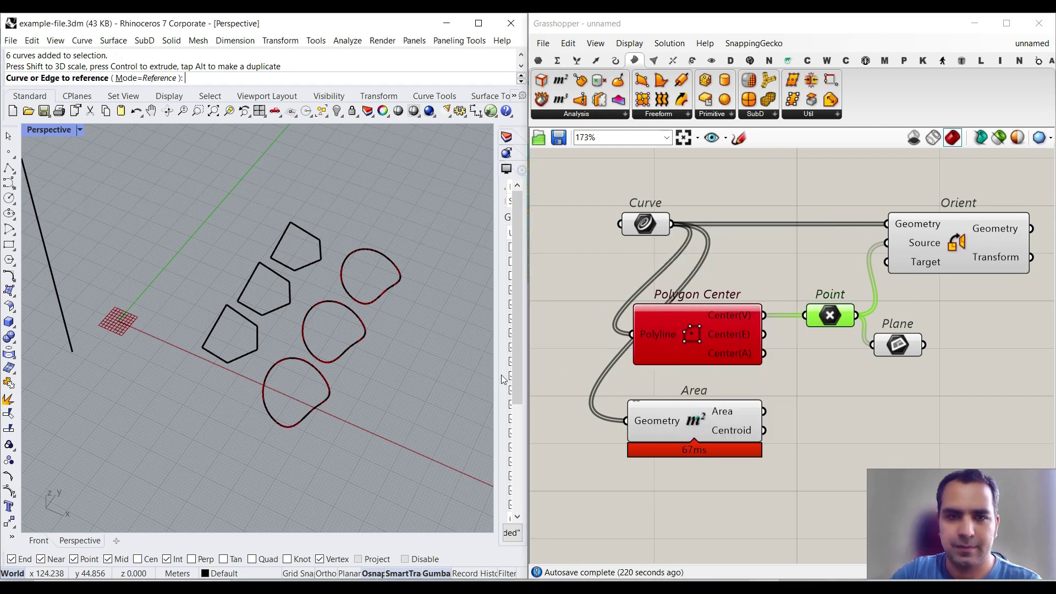
click(282, 264)
click(281, 280)
click(249, 323)
right_click(249, 322)
- Move the Orient component farther right and delete the Plane parameter next to Point
right_drag(239, 329, 308, 302)
right_drag(855, 338, 632, 333)
drag(736, 236, 861, 236)
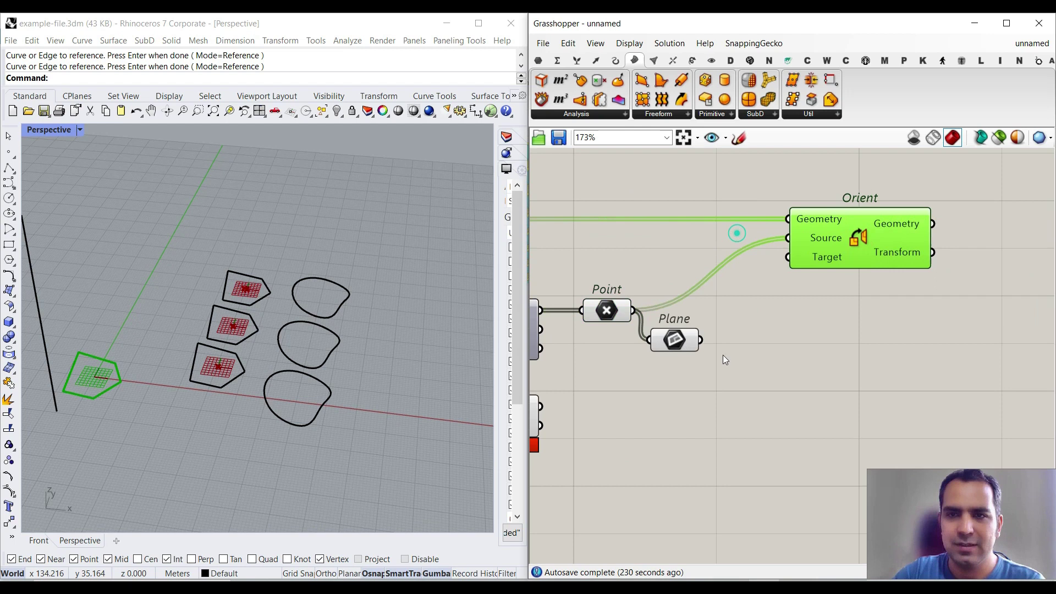
click(674, 335)
key(Delete)
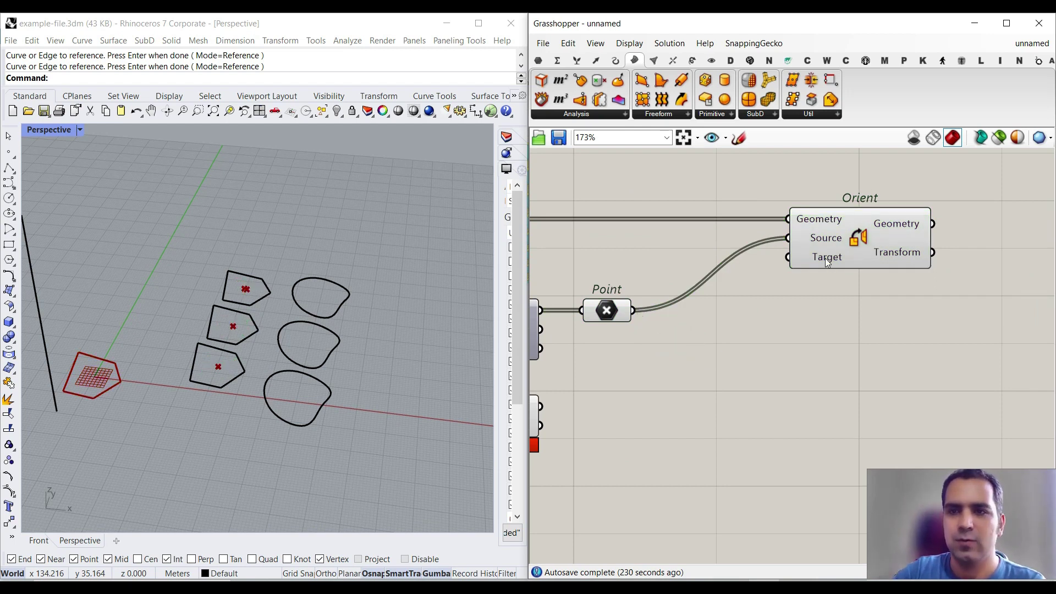
mouse_move(828, 263)
key(ctrl+1)
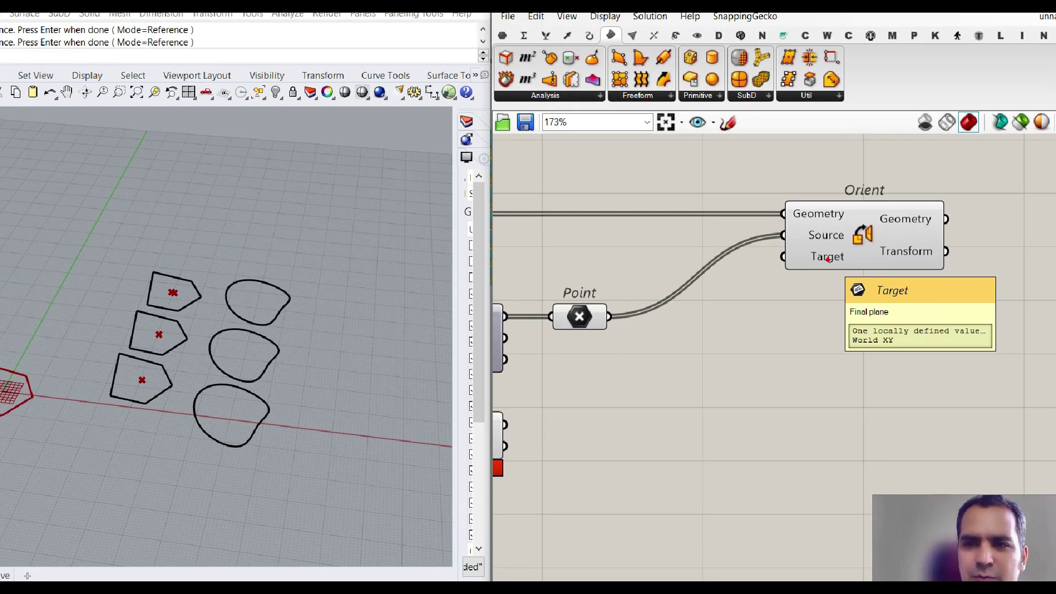
drag(900, 321, 919, 331)
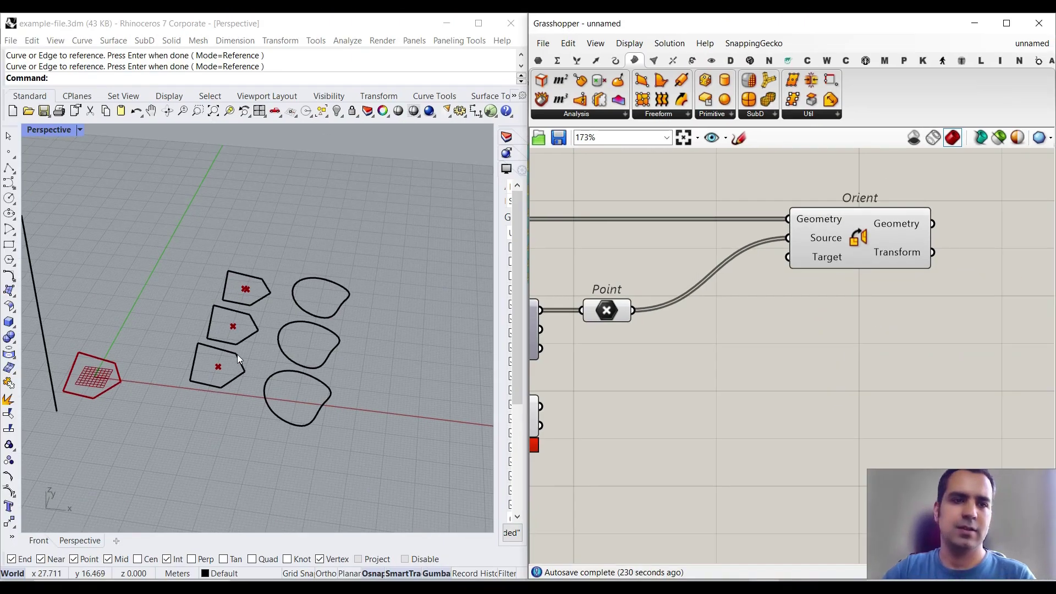
scroll(96, 382, up, 5)
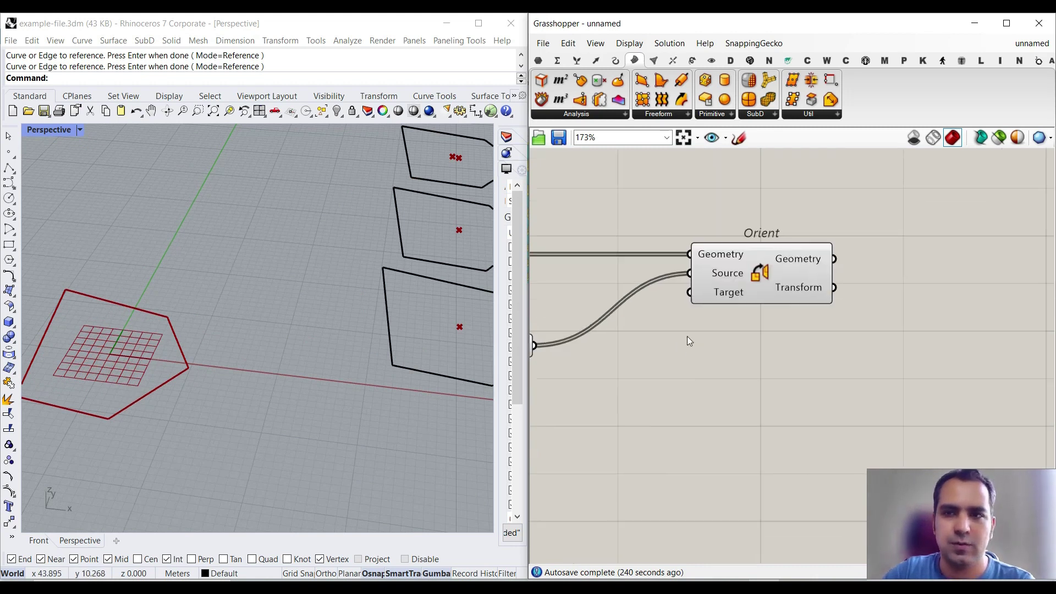
scroll(705, 321, up, 4)
drag(673, 324, 639, 464)
mouse_move(633, 316)
mouse_down()
mouse_move(701, 351)
mouse_move(632, 316)
mouse_up()
mouse_move(618, 378)
mouse_down()
mouse_move(690, 404)
mouse_move(627, 380)
mouse_up()
mouse_move(607, 438)
mouse_down()
mouse_move(687, 438)
mouse_move(596, 476)
mouse_up()
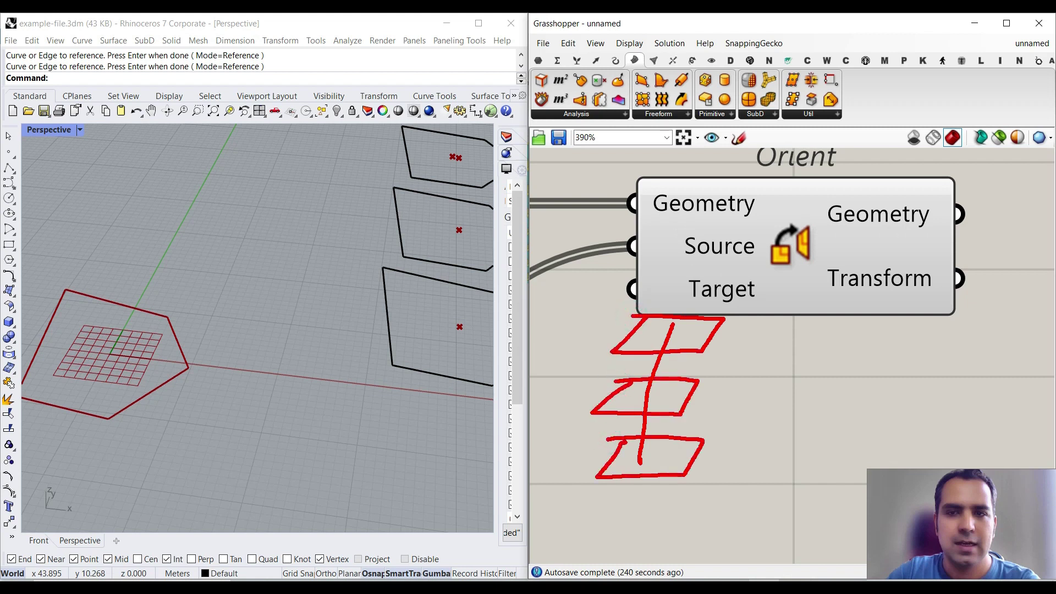
key(Escape)
- Add a Perp Frames component between the axis line's Curve parameter and the Orient component
scroll(744, 358, down, 4)
right_drag(744, 359, 986, 359)
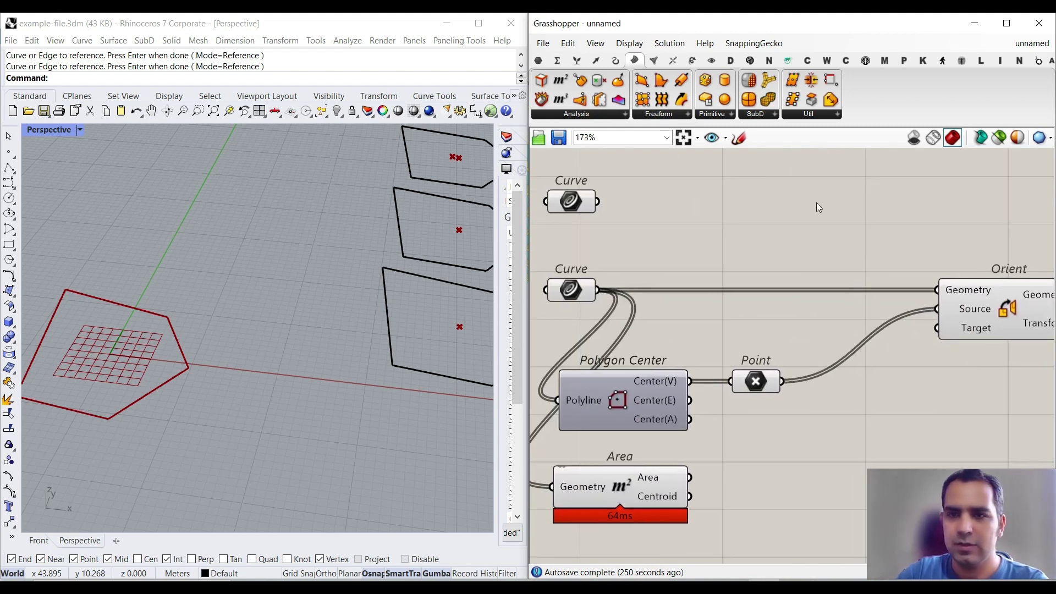
click(615, 61)
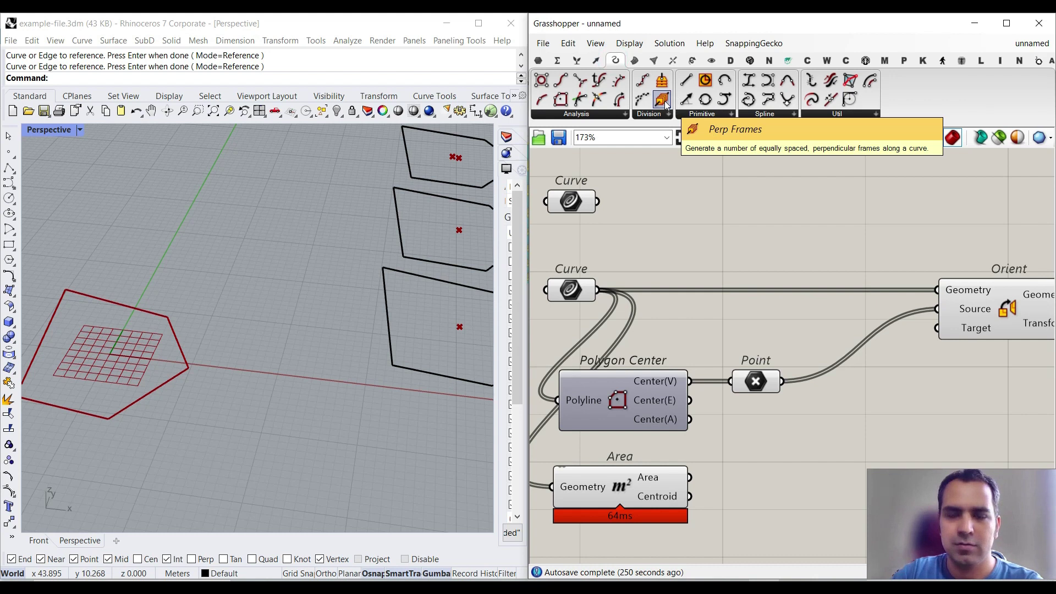
click(625, 114)
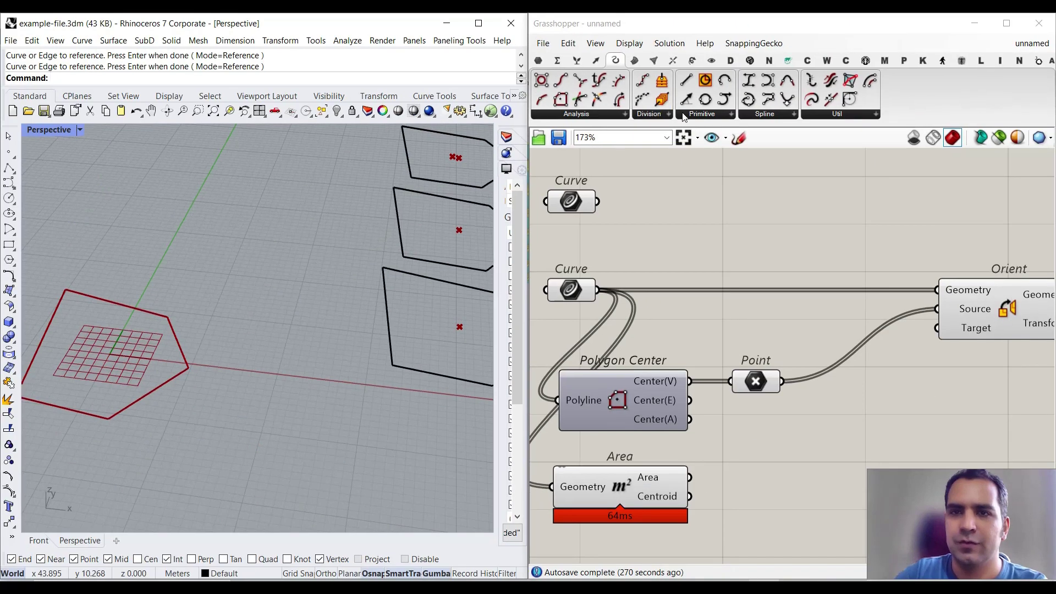
drag(662, 100, 776, 265)
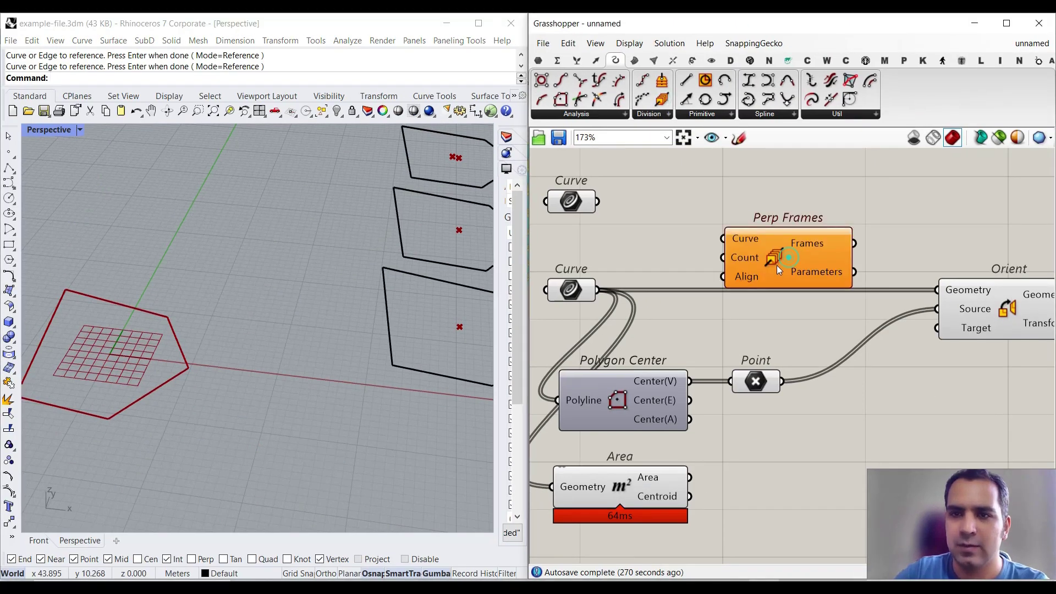
- Connect the axis line's Curve parameter to the Curve input of Perp Frames
scroll(666, 248, up, 3)
drag(627, 242, 858, 247)
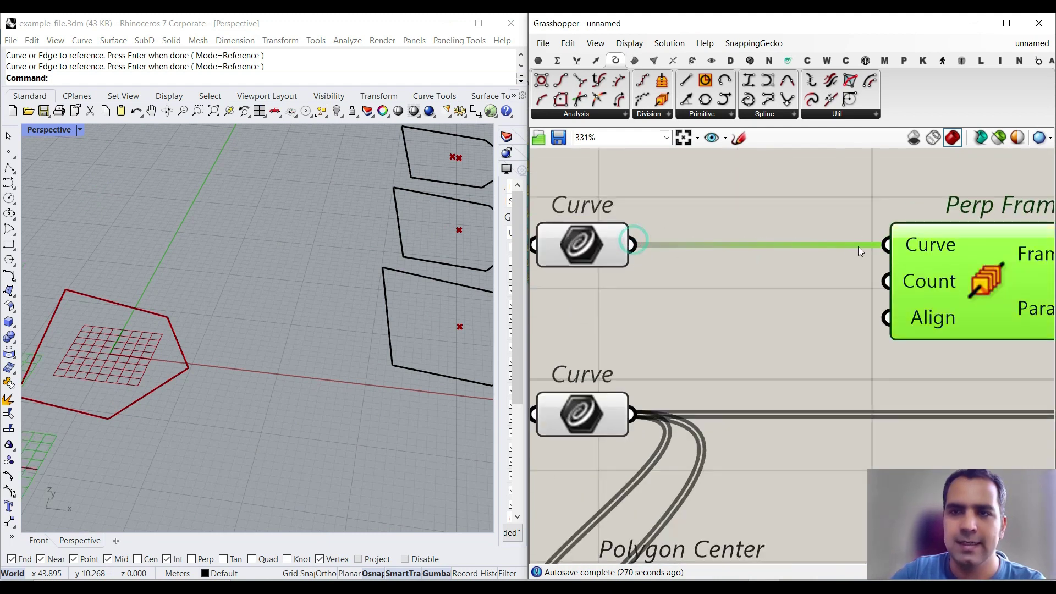
scroll(363, 296, down, 5)
scroll(251, 277, down, 4)
shift+right_drag(298, 201, 245, 241)
scroll(245, 241, up, 5)
right_drag(744, 345, 669, 317)
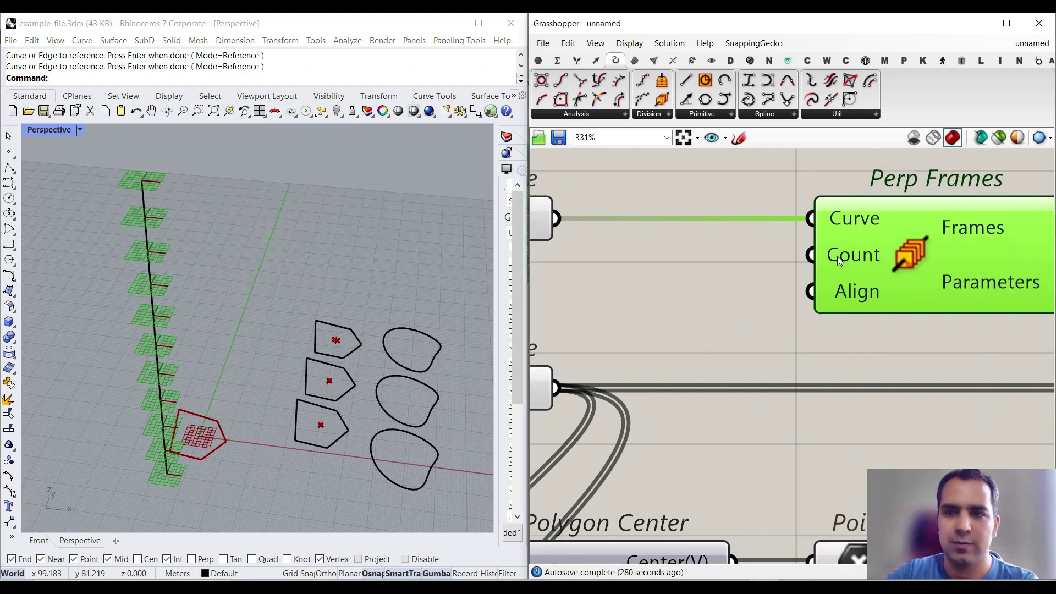
- Add a number slider with the value 2 and connect it to the Count input of Perp Frames
right_drag(746, 287, 895, 311)
double_click(695, 339)
text(number slider)
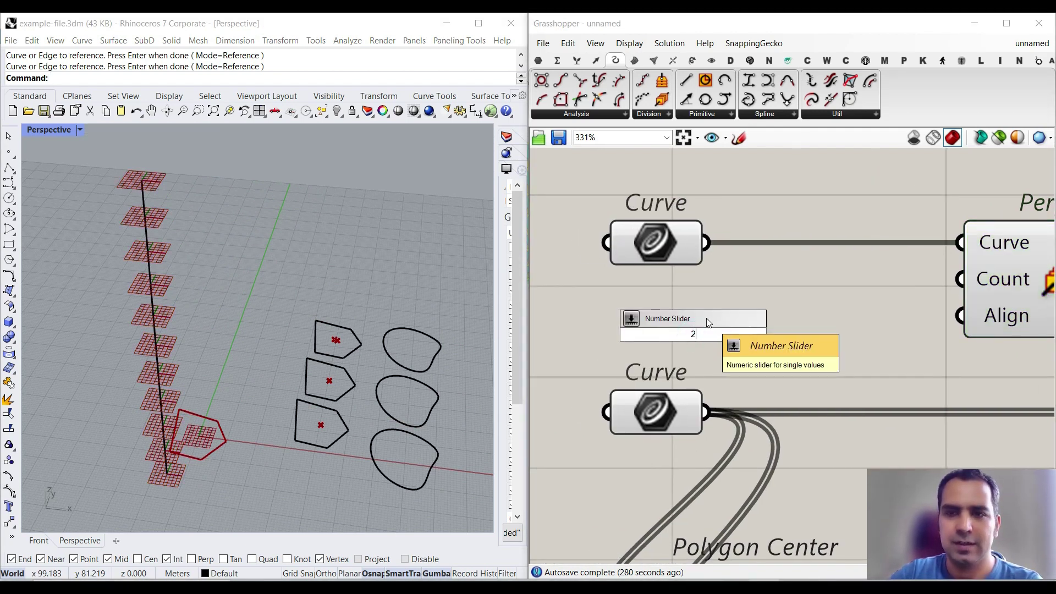
key(Return)
drag(880, 333, 959, 279)
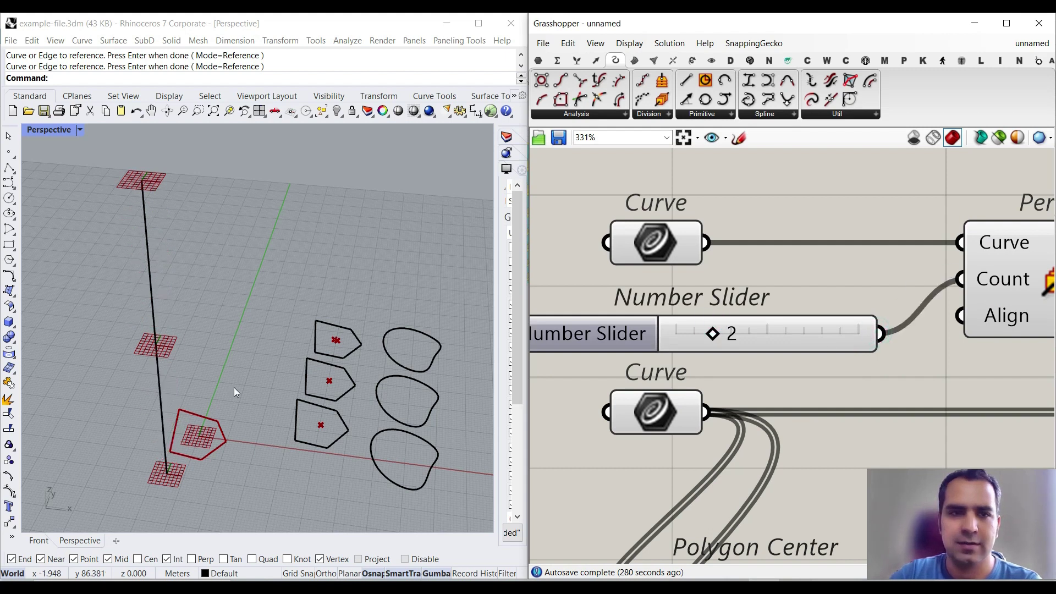
right_drag(839, 277, 809, 262)
scroll(809, 263, down, 2)
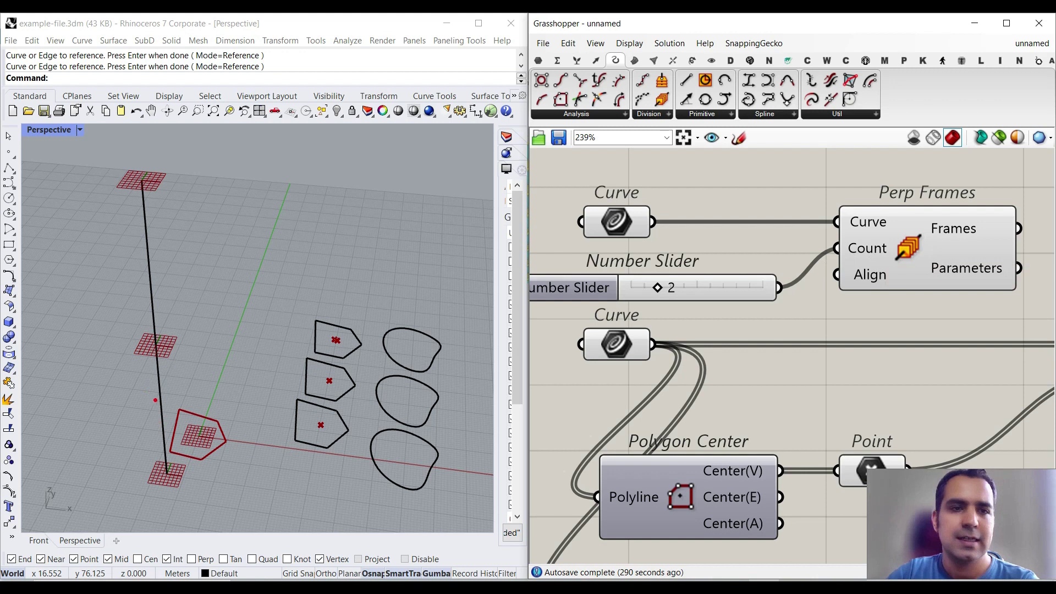
drag(133, 269, 160, 237)
drag(135, 288, 163, 256)
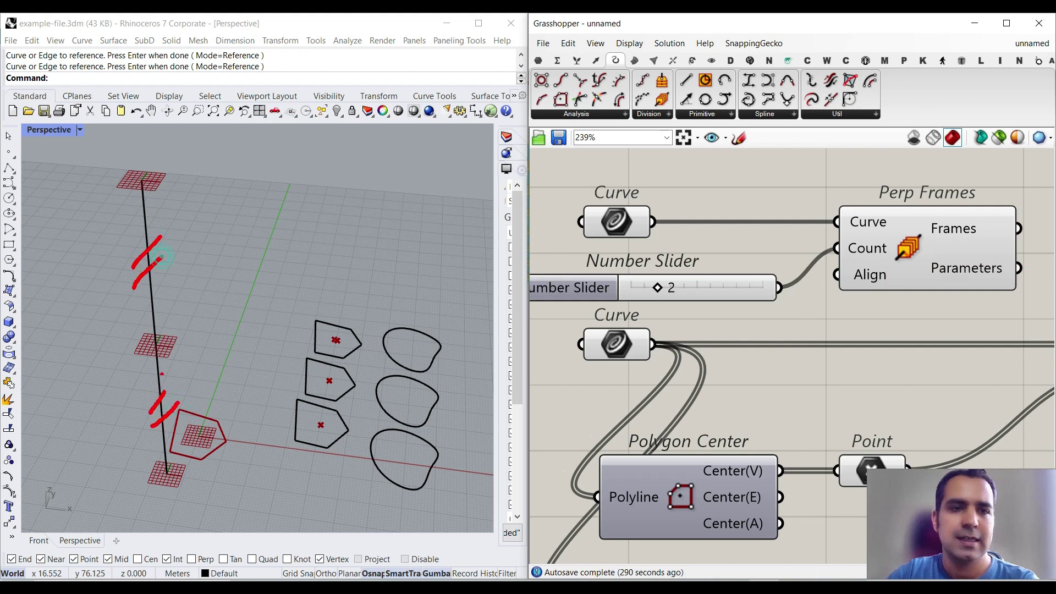
drag(143, 469, 206, 472)
drag(138, 340, 212, 345)
drag(131, 170, 175, 181)
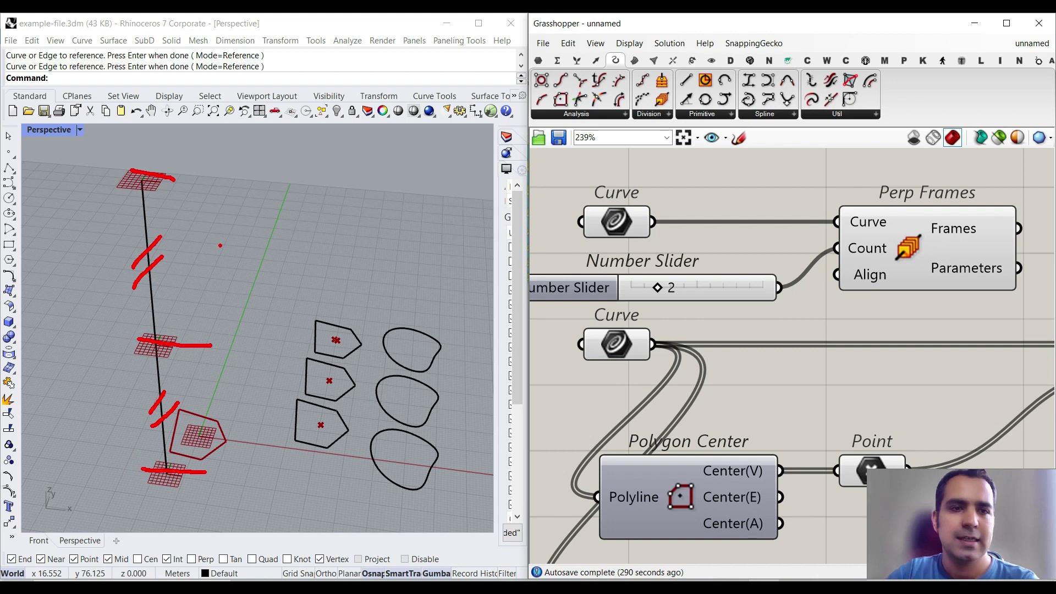
key(Escape)
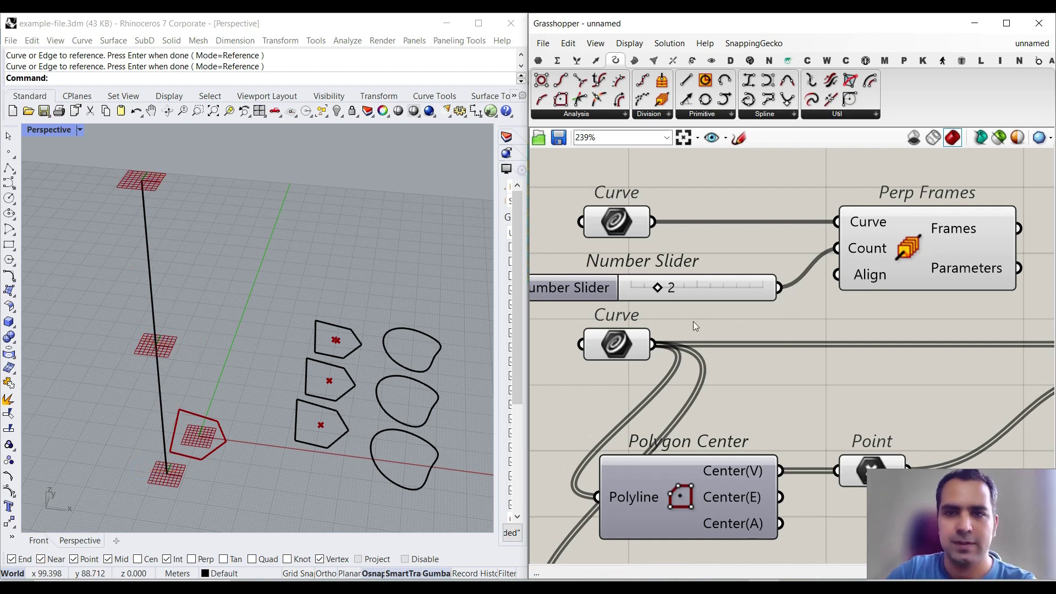
- Delete the number slider that feeds the Count input of Perp Frames
scroll(748, 309, down, 3)
click(742, 301)
key(Delete)
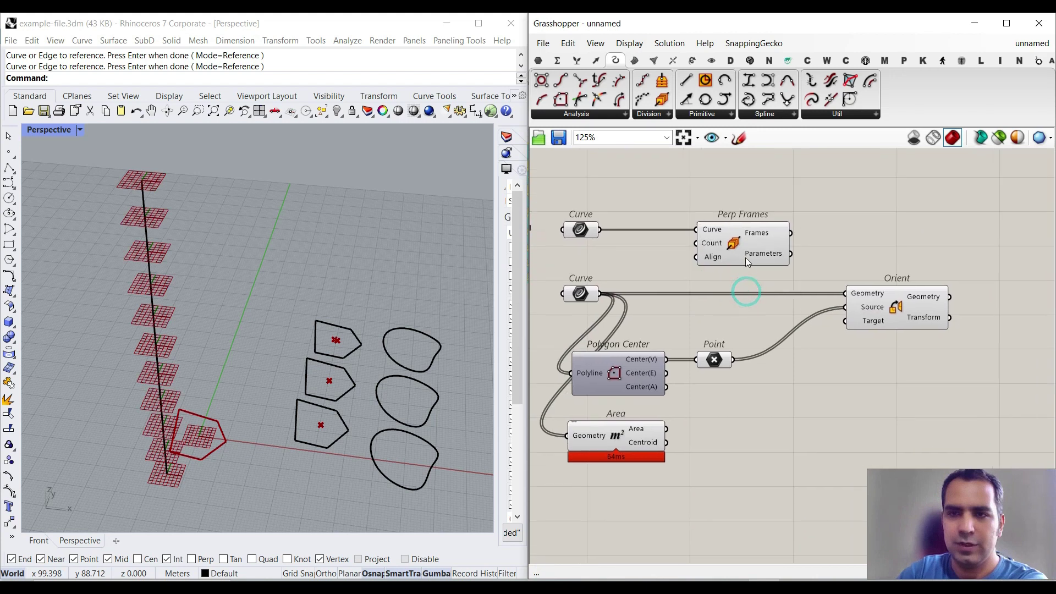
- Move Perp Frames farther right and add a List Length component fed by the polygons' Curve parameter
drag(744, 258, 860, 259)
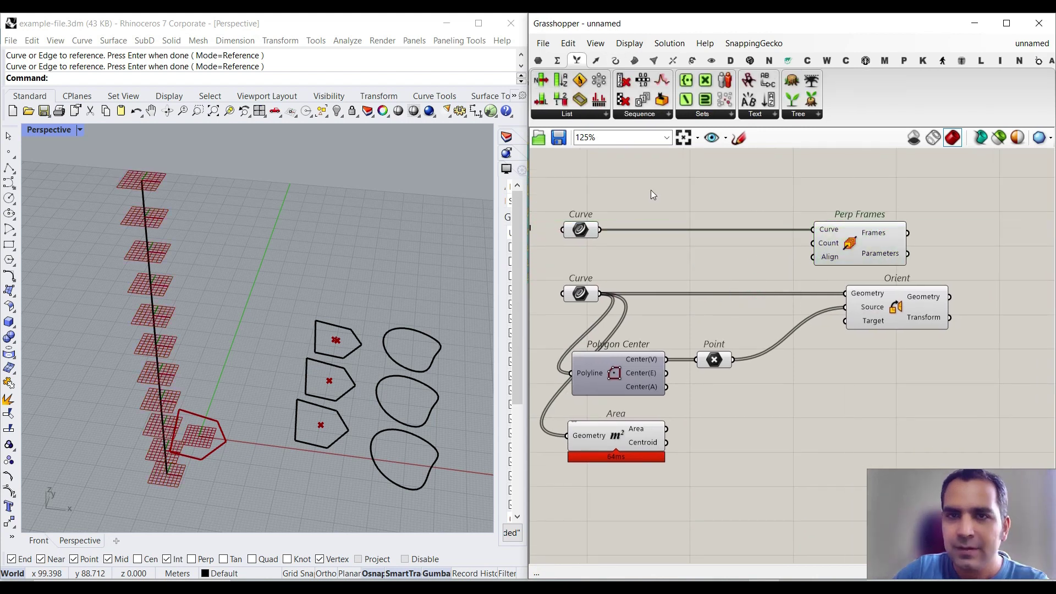
click(542, 105)
scroll(668, 250, up, 3)
click(702, 273)
right_drag(702, 274, 697, 298)
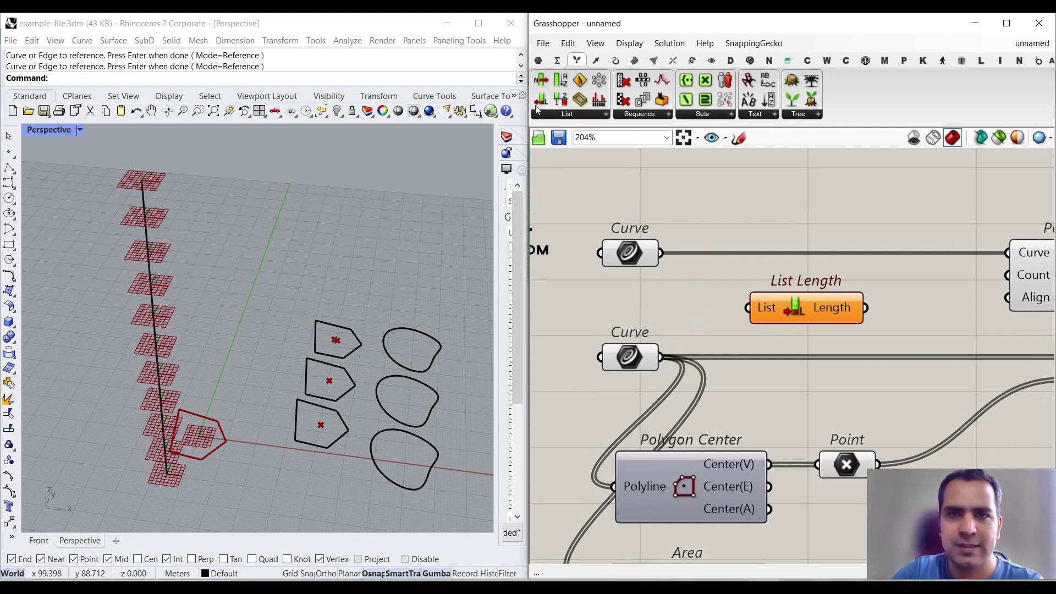
drag(660, 356, 744, 310)
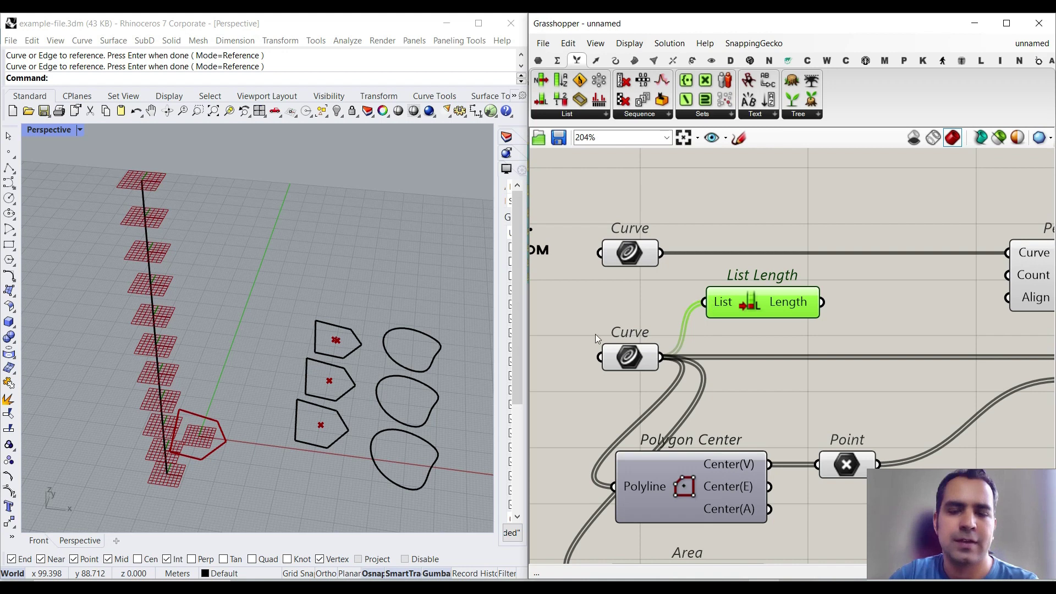
scroll(164, 465, up, 3)
right_drag(783, 378, 719, 351)
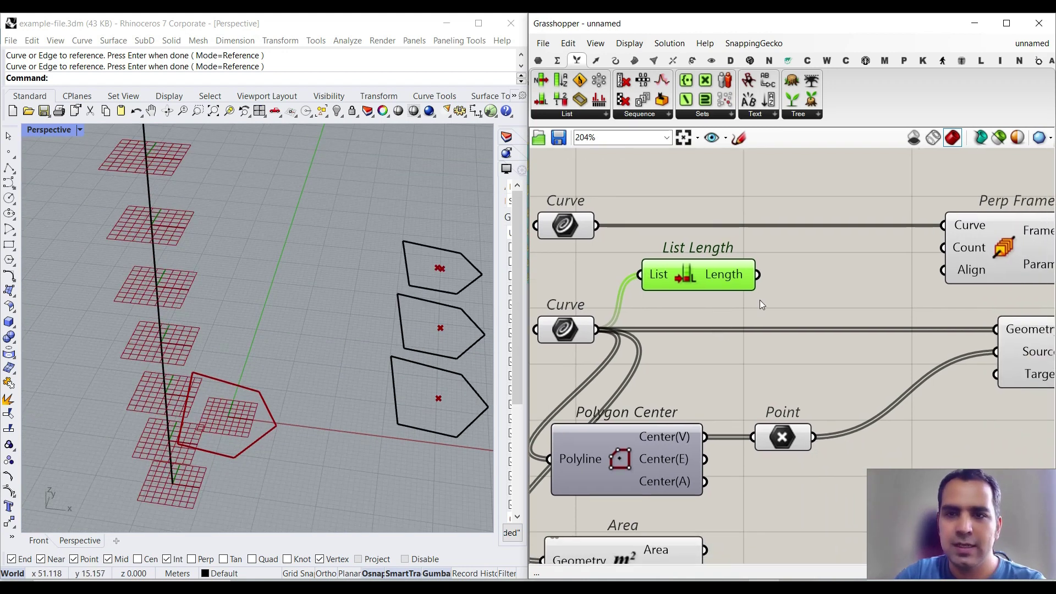
mouse_move(720, 276)
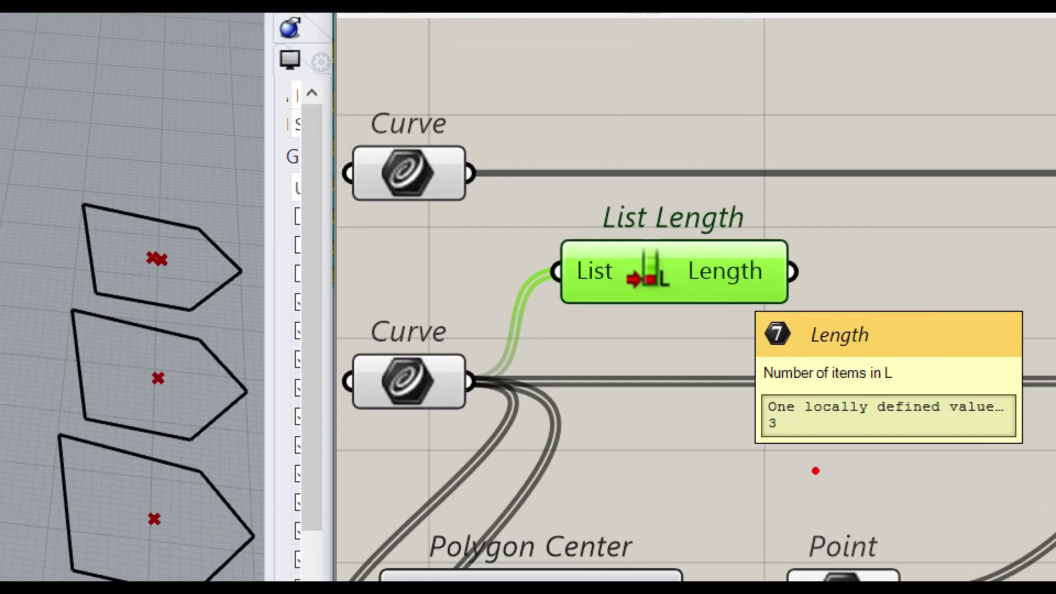
mouse_move(828, 396)
mouse_down()
mouse_move(777, 500)
mouse_move(830, 385)
mouse_up()
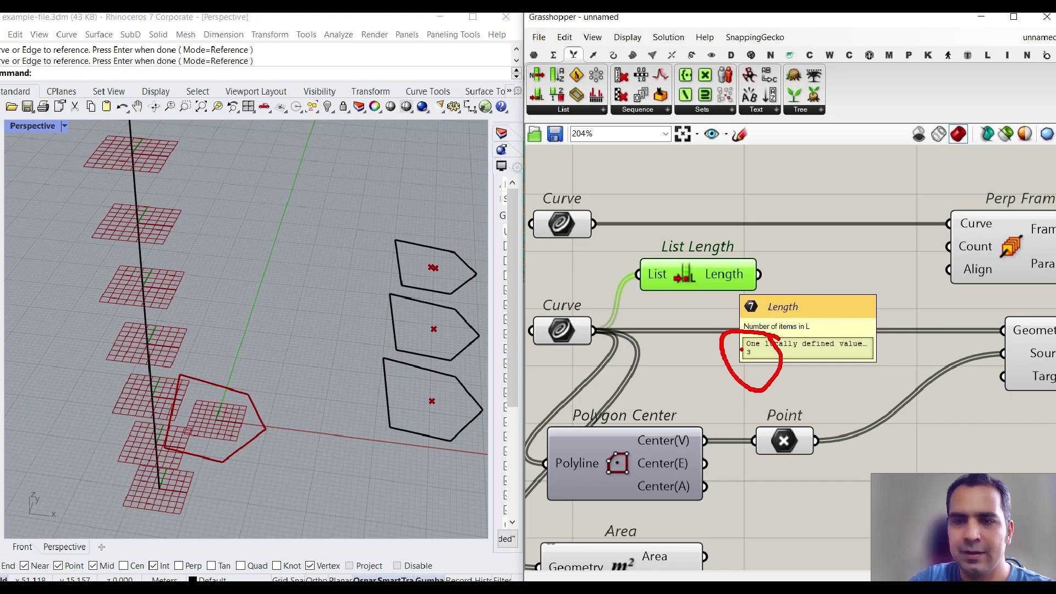
key(Escape)
- Connect the Length output of List Length to the Count input of Perp Frames
right_drag(826, 293, 731, 379)
scroll(677, 362, up, 7)
mouse_move(648, 362)
mouse_down()
mouse_move(683, 371)
mouse_move(656, 369)
mouse_move(866, 342)
mouse_up()
scroll(653, 370, down, 6)
scroll(866, 342, up, 5)
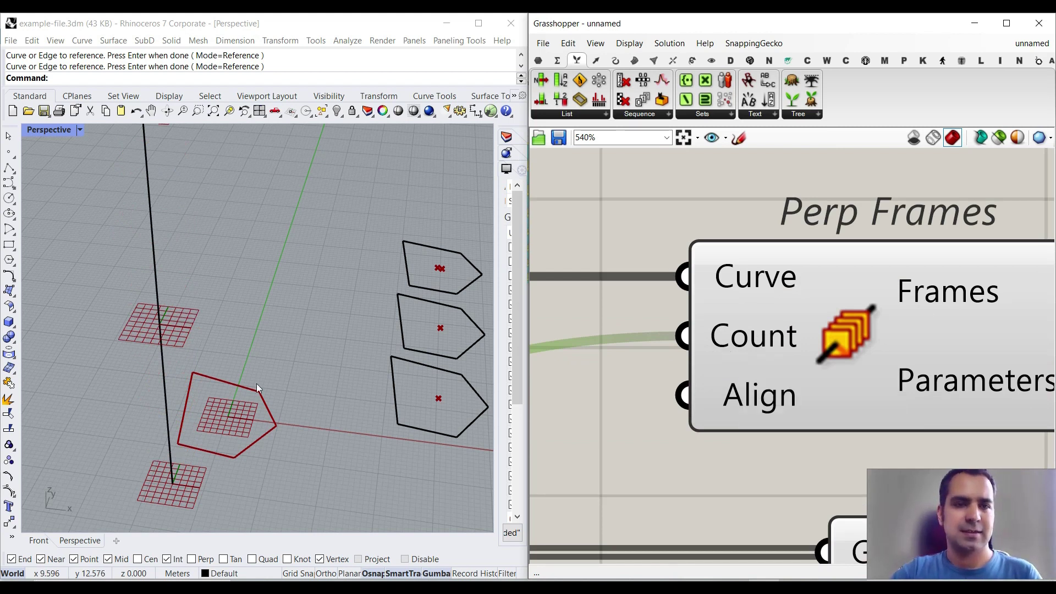
scroll(251, 385, down, 5)
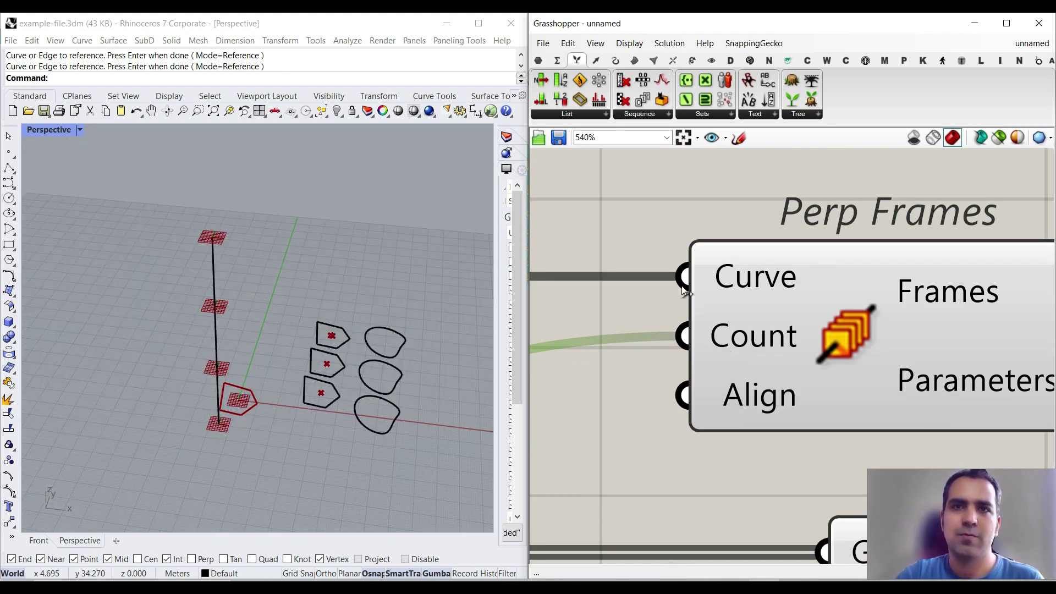
- Apply the expression x-1 to the Count input of Perp Frames
right_click(736, 335)
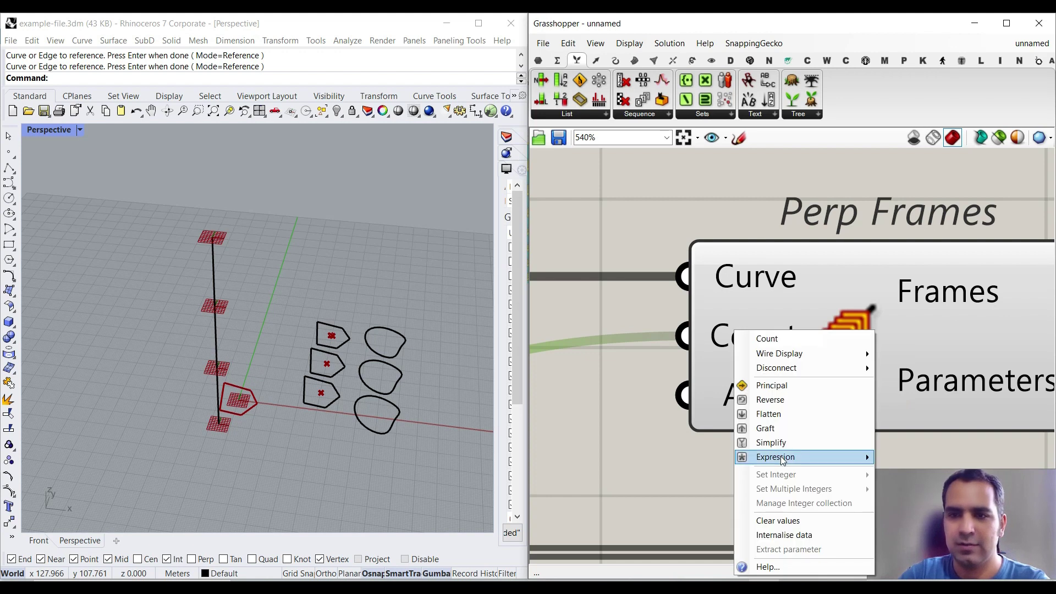
mouse_move(781, 457)
click(920, 471)
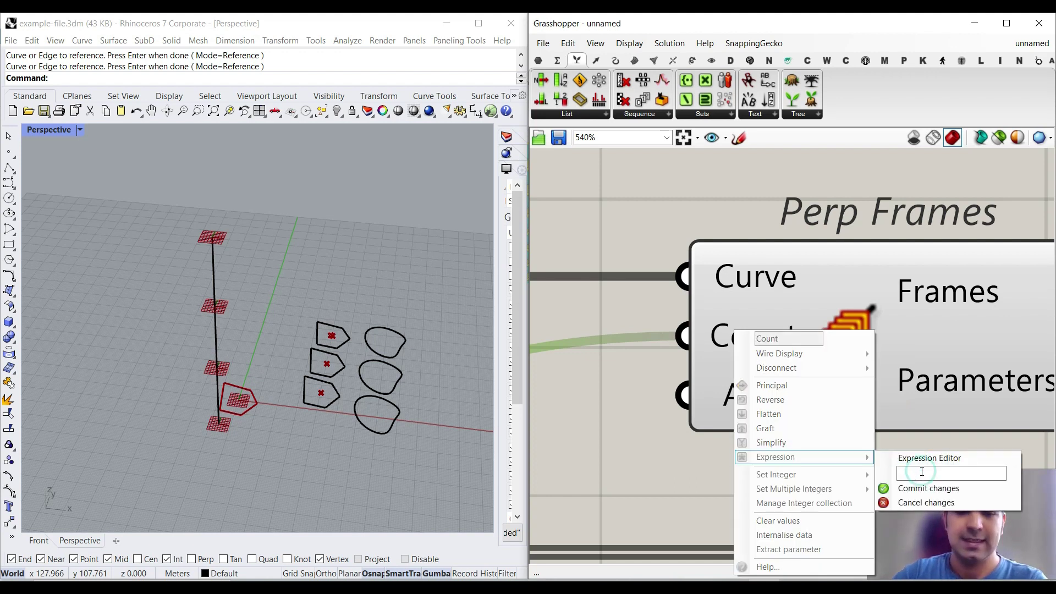
text(x+1)
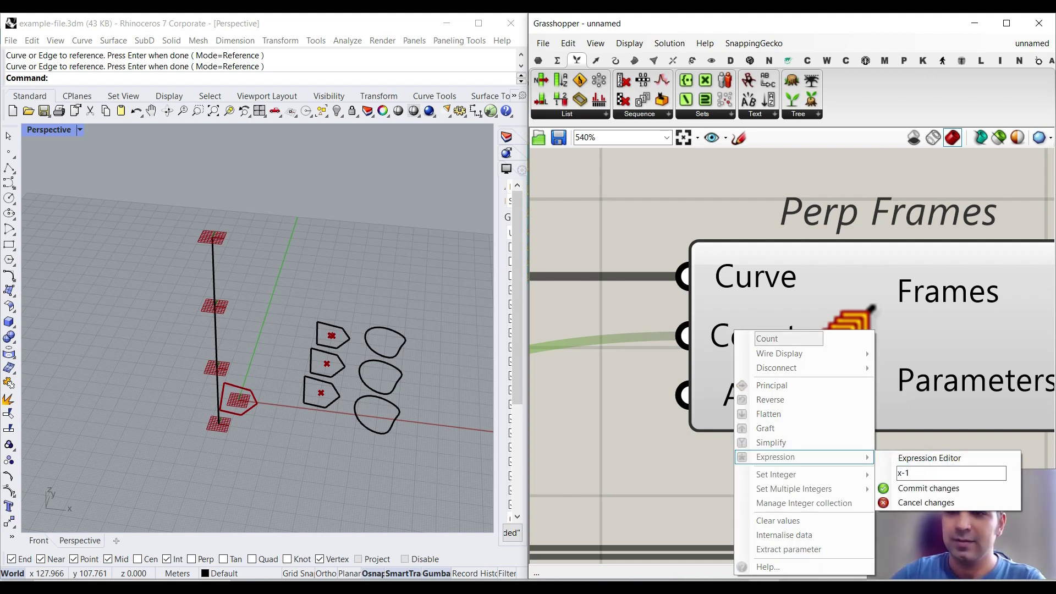
click(917, 488)
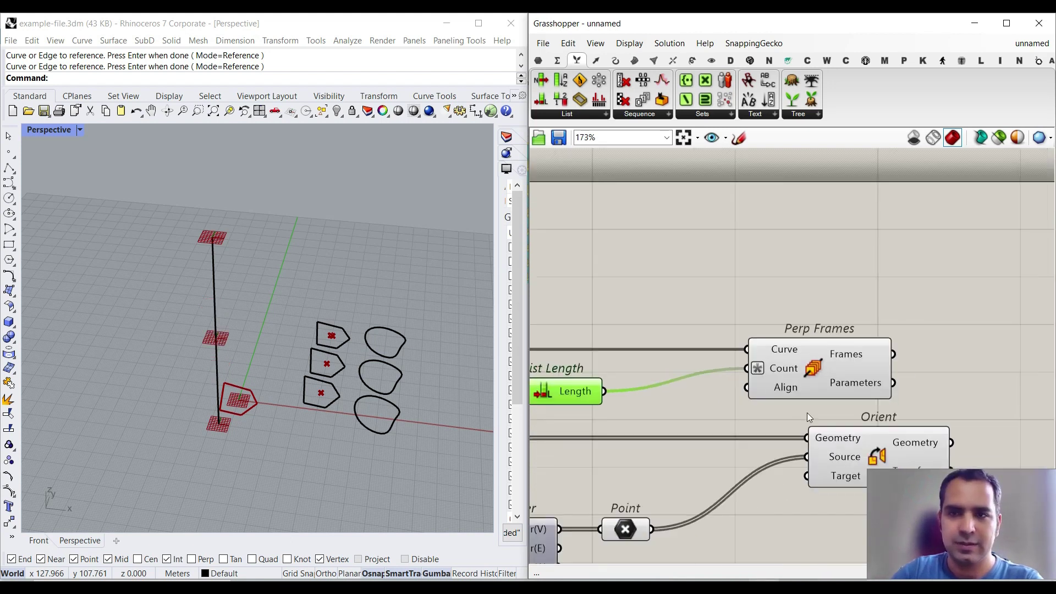
scroll(806, 412, down, 5)
- Delete the polygon nearest the red axis from the Rhino model
click(309, 414)
click(312, 405)
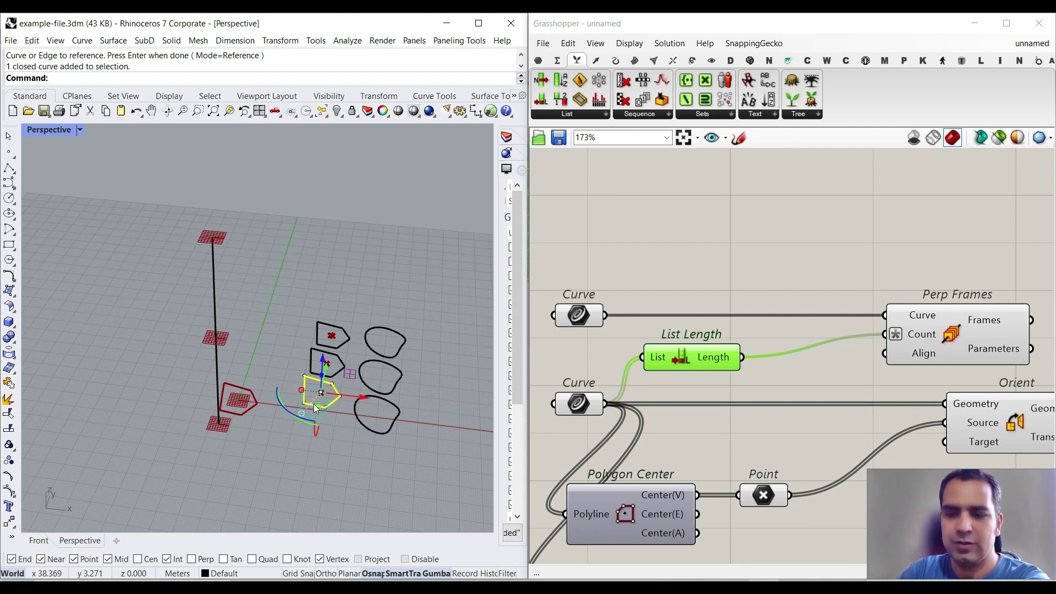
key(Delete)
- Reference only the two remaining polygons in the Curve parameter that feeds List Length
right_drag(770, 426, 838, 388)
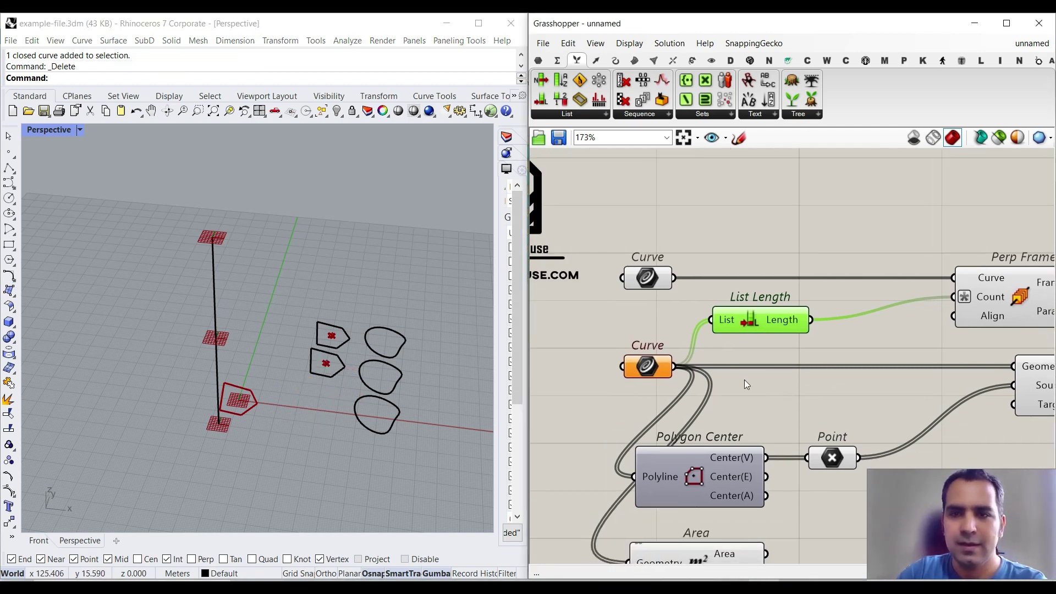
right_click(651, 367)
click(709, 490)
click(330, 347)
click(326, 361)
key(Return)
right_drag(770, 324, 665, 320)
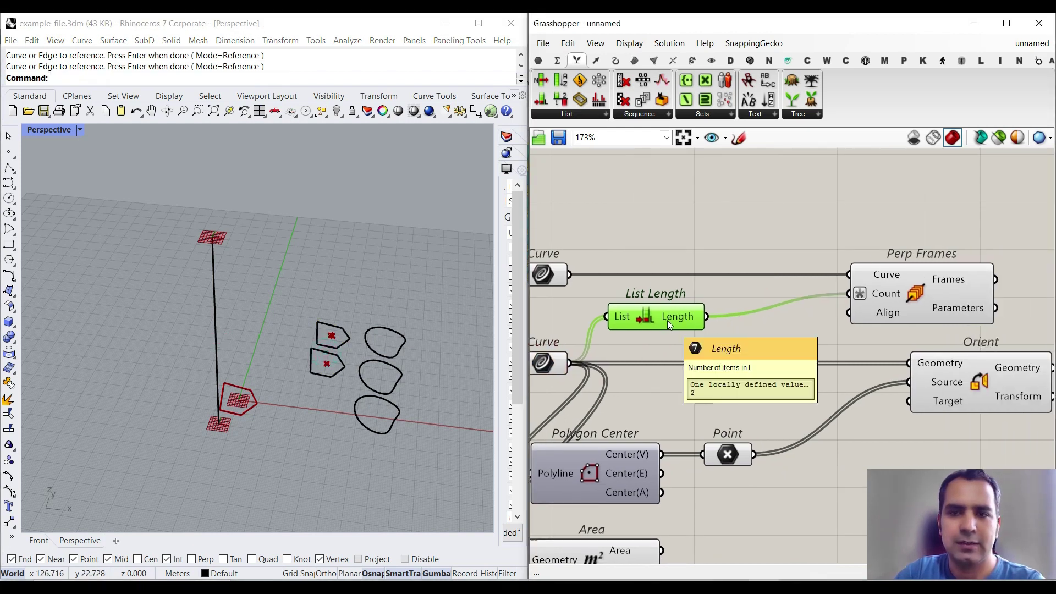
mouse_move(877, 303)
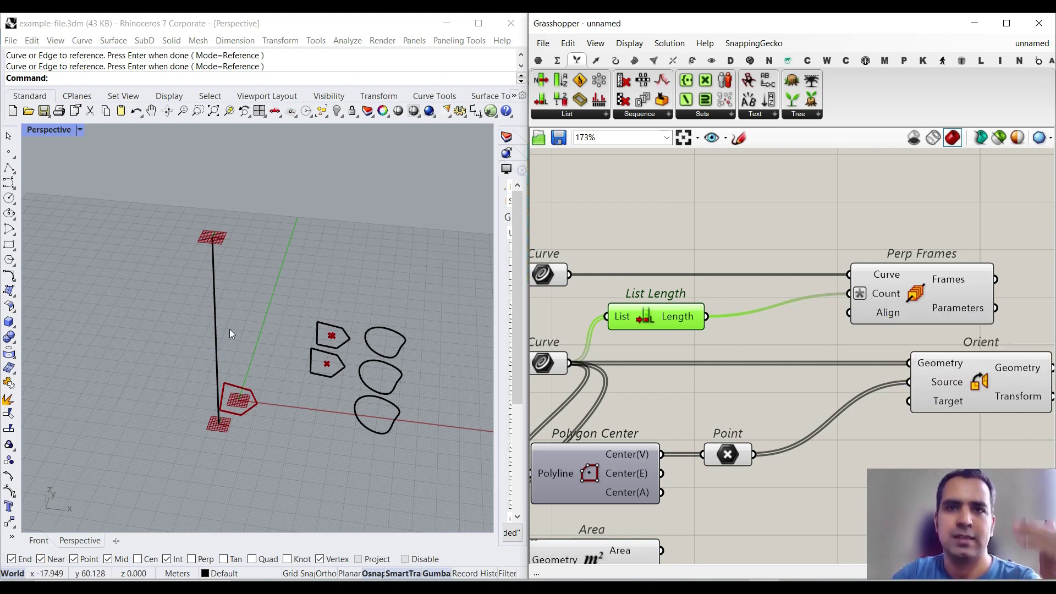
- Undo the polygon's deletion and reference all three polygons again in the Curve parameter
click(329, 428)
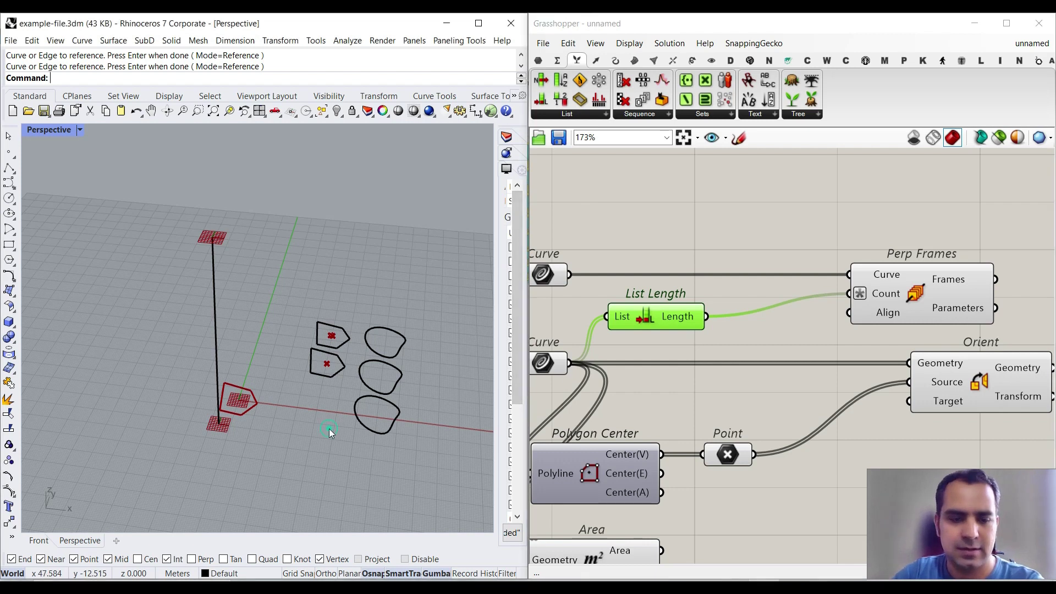
key(ctrl+z)
click(399, 290)
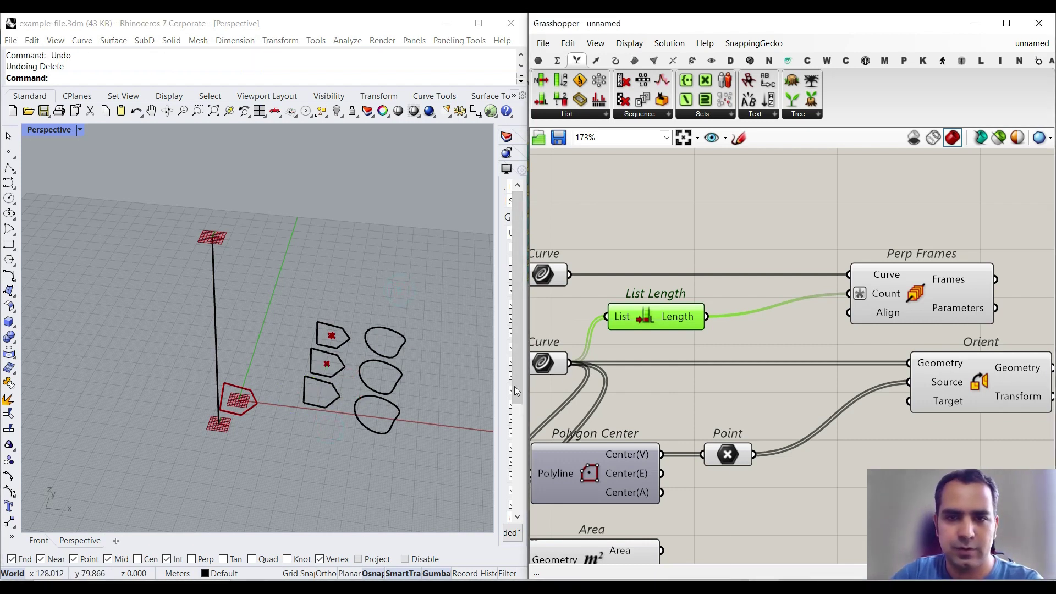
right_click(547, 364)
click(613, 489)
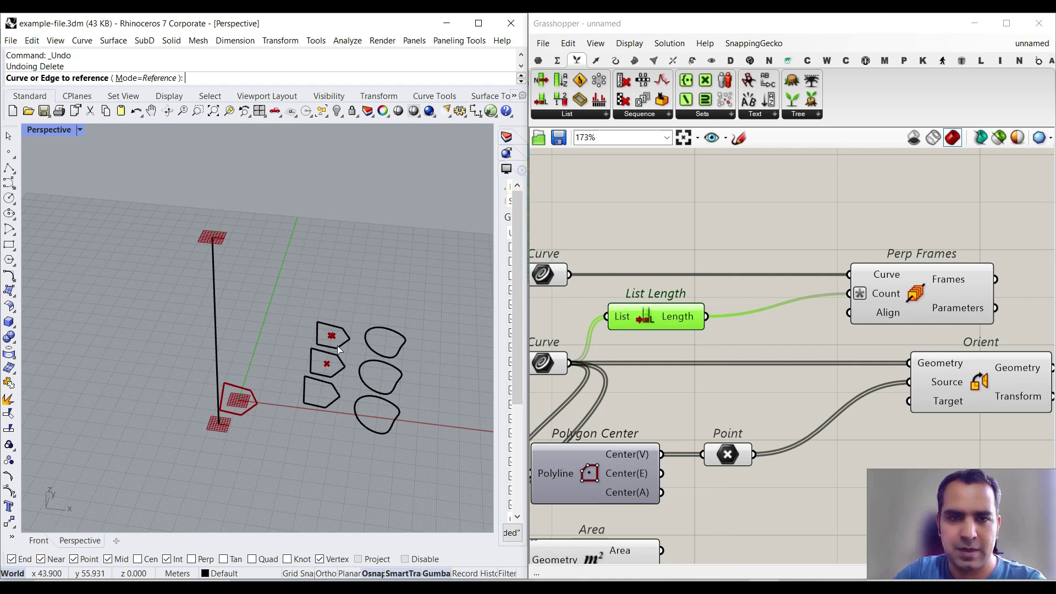
click(338, 345)
click(341, 365)
click(330, 389)
key(Return)
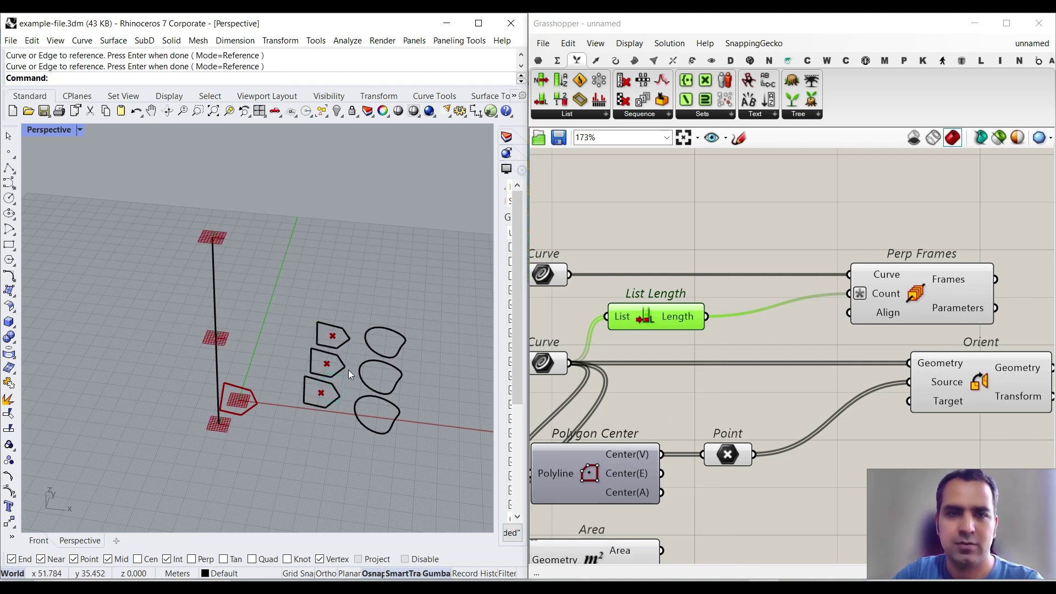
- Move the Orient component farther right and connect the Frames output of Perp Frames to its Target input
right_drag(930, 369, 757, 361)
drag(756, 361, 932, 365)
drag(818, 251, 906, 373)
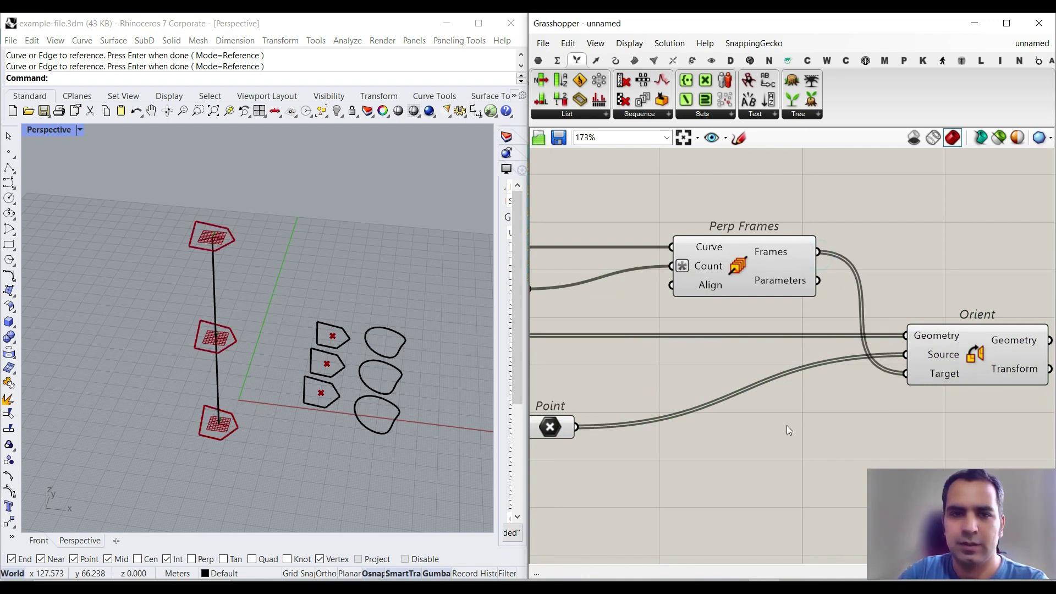
right_drag(786, 425, 830, 386)
scroll(859, 381, down, 3)
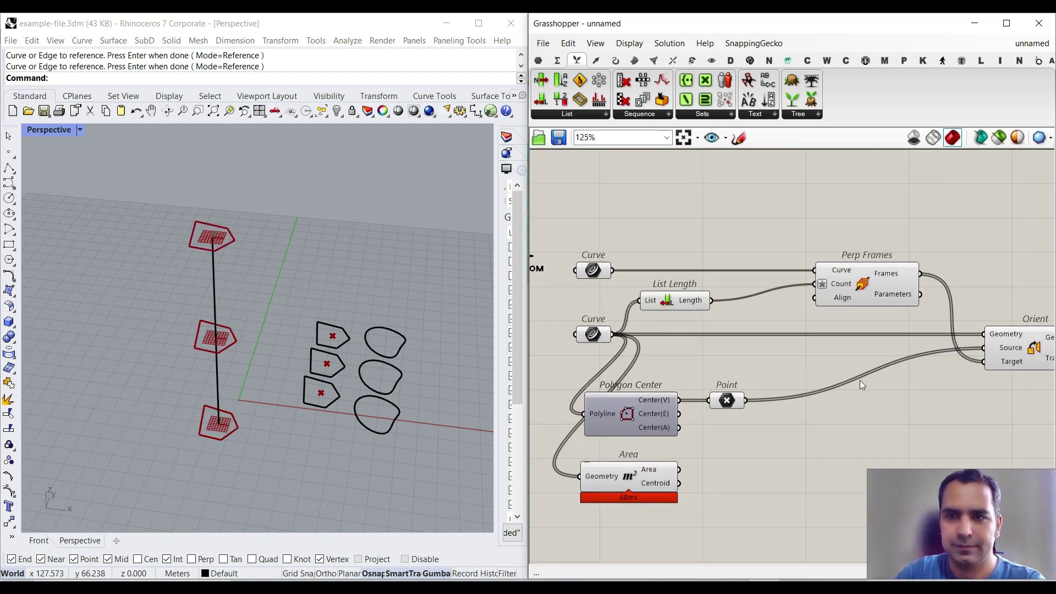
- Delete the unused Area component from the definition and the three rounded curves from the Rhino model
click(630, 478)
key(Delete)
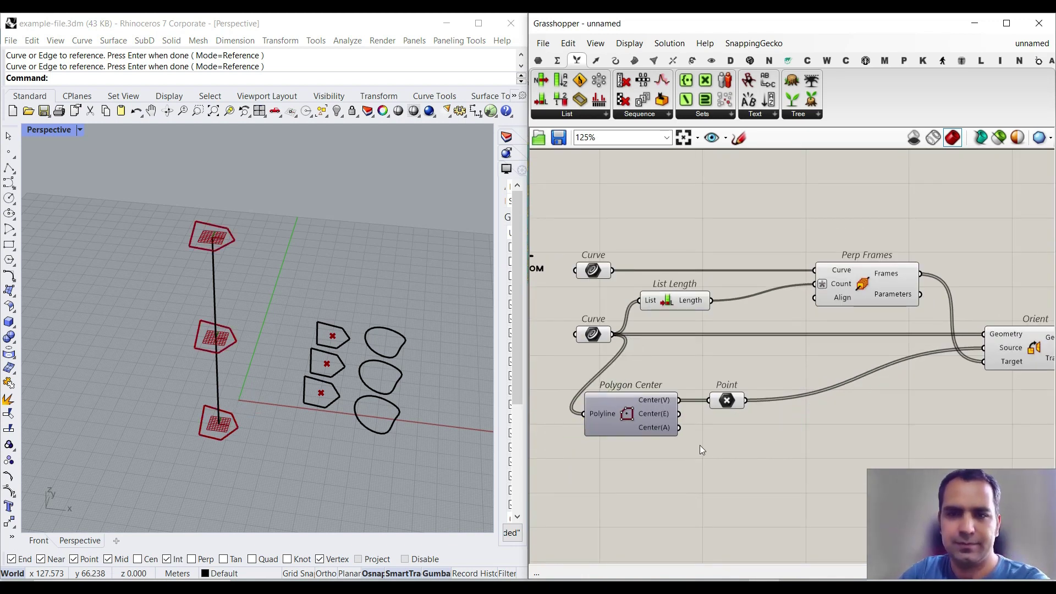
right_drag(291, 385, 345, 337)
drag(429, 258, 347, 457)
key(Delete)
- Scale the vertical axis line along its height with the gumball
right_drag(357, 399, 264, 394)
click(253, 417)
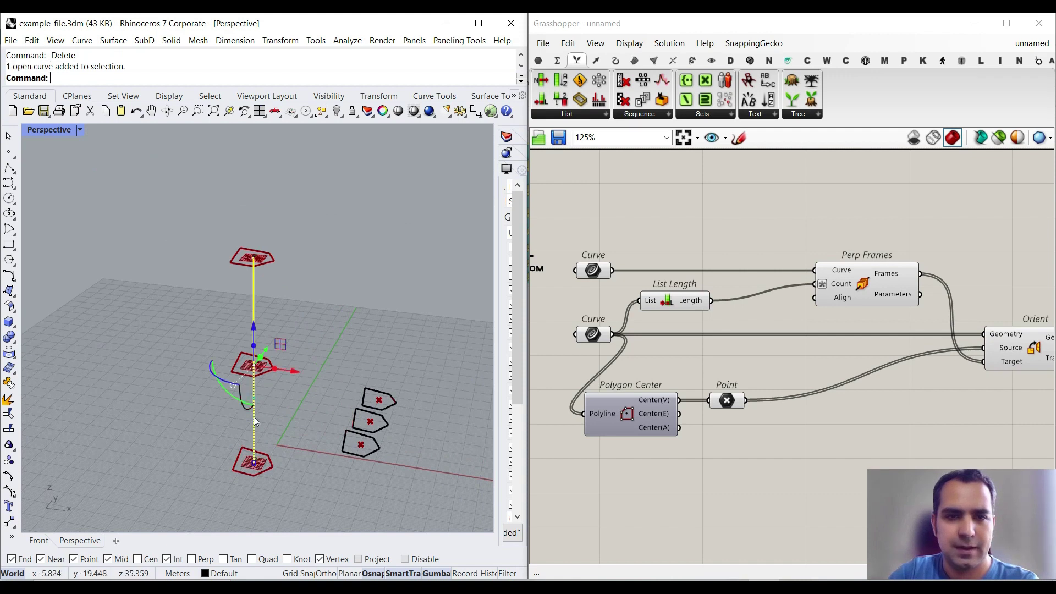
drag(254, 345, 253, 350)
click(310, 367)
right_drag(310, 368, 237, 338)
scroll(263, 382, up, 5)
right_drag(828, 364, 714, 354)
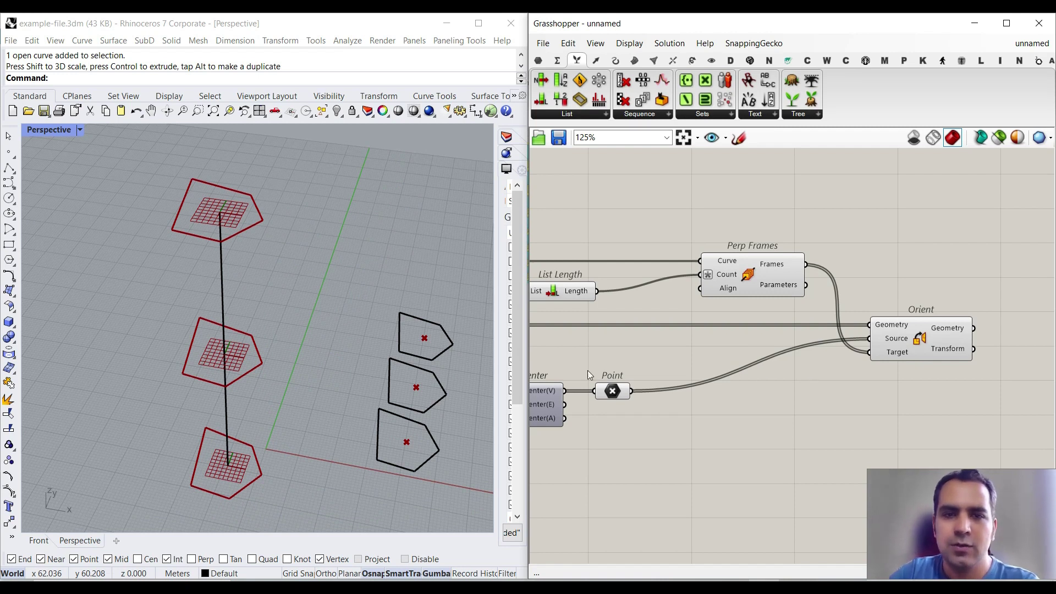
- Reshape the lowest polygon by pulling its upper-left corner outward and the middle polygon by pulling its lower-left corner outward
click(400, 404)
scroll(402, 392, up, 5)
drag(381, 410, 302, 401)
scroll(310, 302, down, 2)
click(350, 396)
click(296, 320)
scroll(250, 331, down, 3)
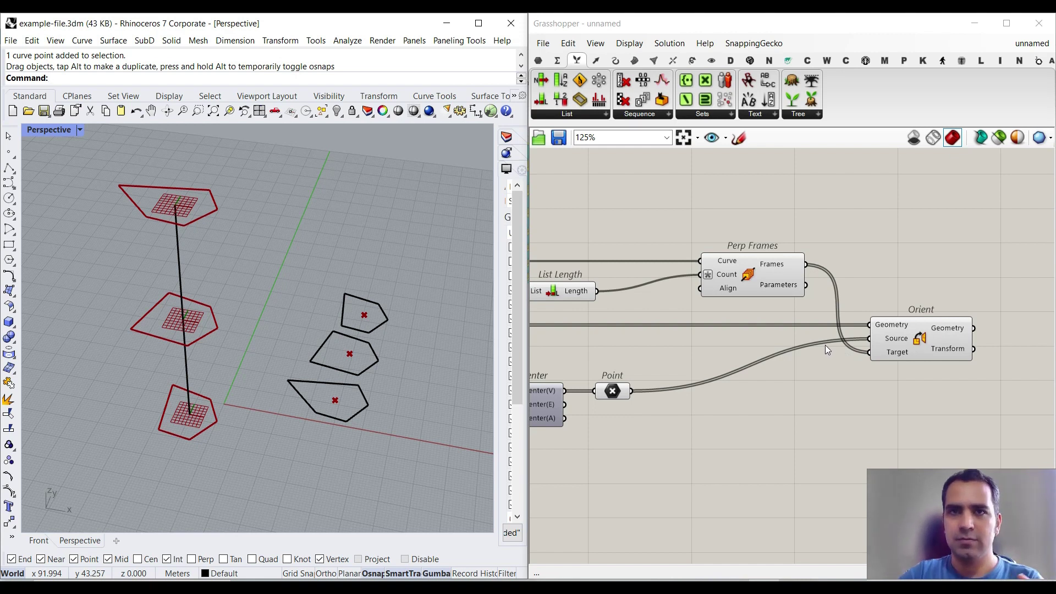
- Add a Loft component after Orient and connect Orient's Geometry output to its Curves input
click(615, 60)
click(634, 60)
scroll(694, 352, down, 1)
drag(900, 353, 974, 353)
scroll(940, 372, up, 5)
right_drag(1018, 328, 763, 345)
drag(666, 299, 730, 319)
click(762, 355)
click(781, 283)
right_drag(492, 329, 357, 333)
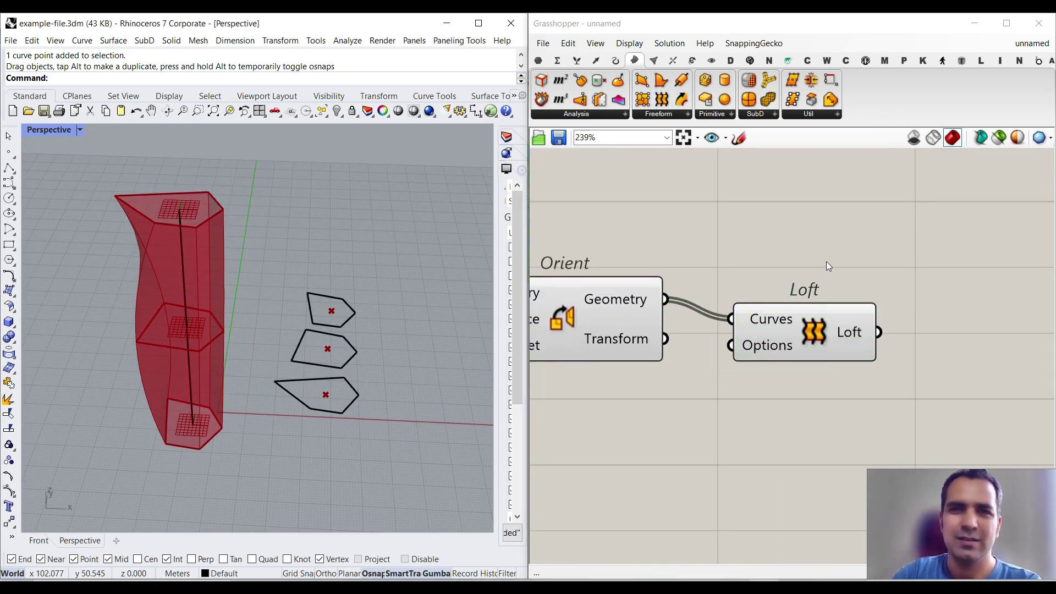
- Add a Custom Preview component and connect the Loft output to its Geometry input
click(717, 61)
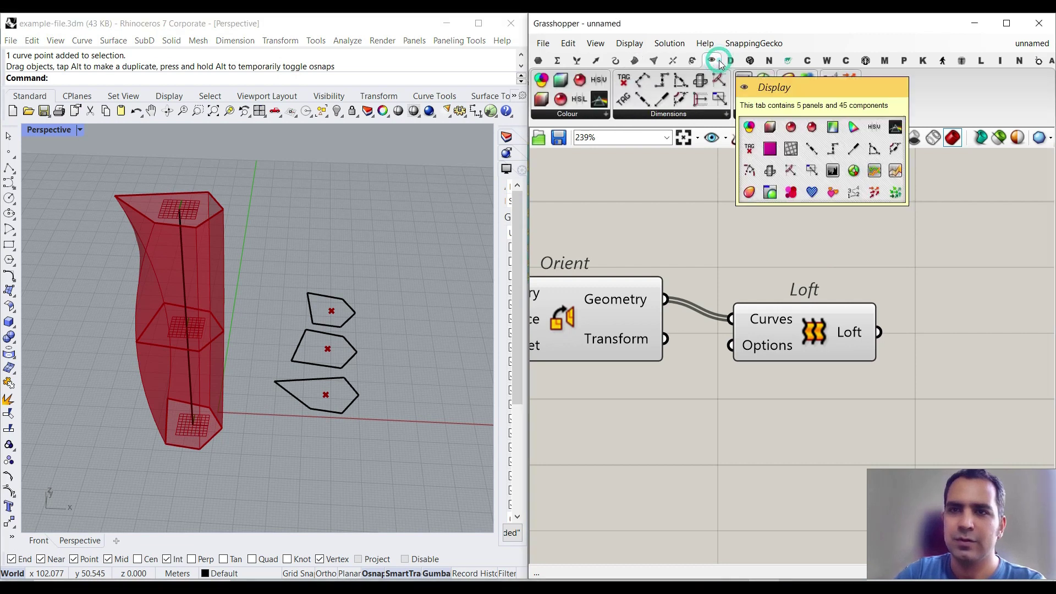
drag(787, 99, 965, 330)
right_drag(910, 331, 841, 323)
drag(841, 324, 812, 325)
drag(883, 340, 900, 347)
click(858, 251)
right_drag(174, 332, 254, 336)
- Add a Brep Edges component above Loft and feed the Loft output into its Brep input
click(639, 61)
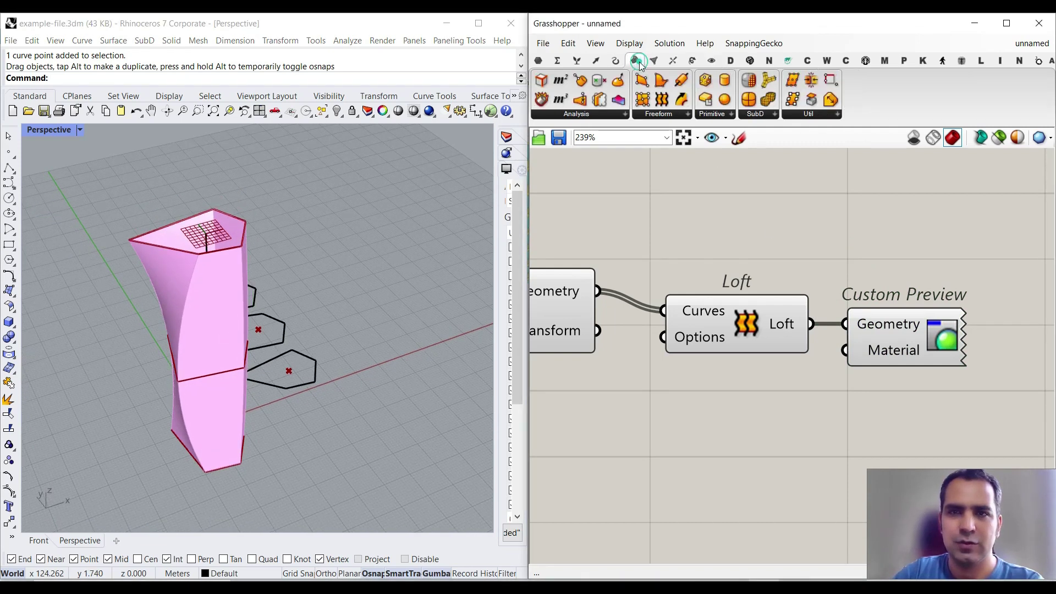
drag(541, 81, 847, 198)
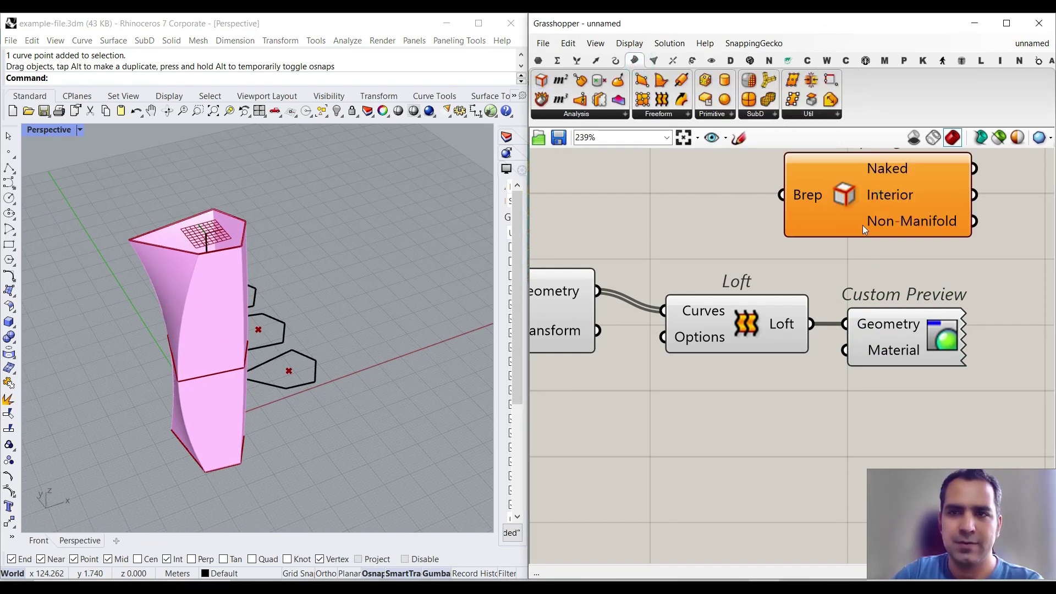
drag(810, 316, 780, 203)
right_drag(184, 352, 224, 382)
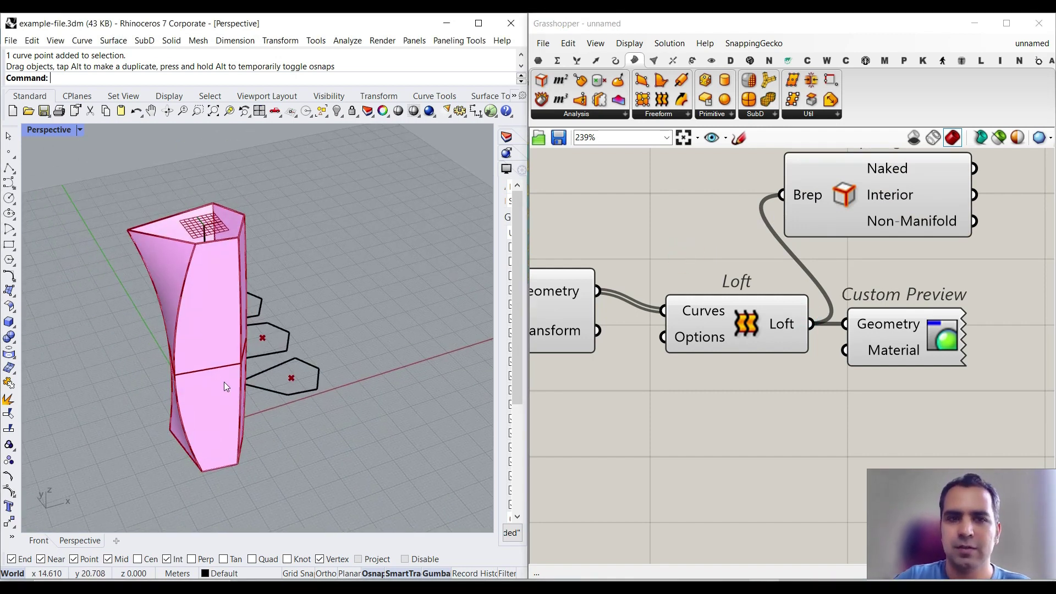
right_drag(258, 428, 226, 419)
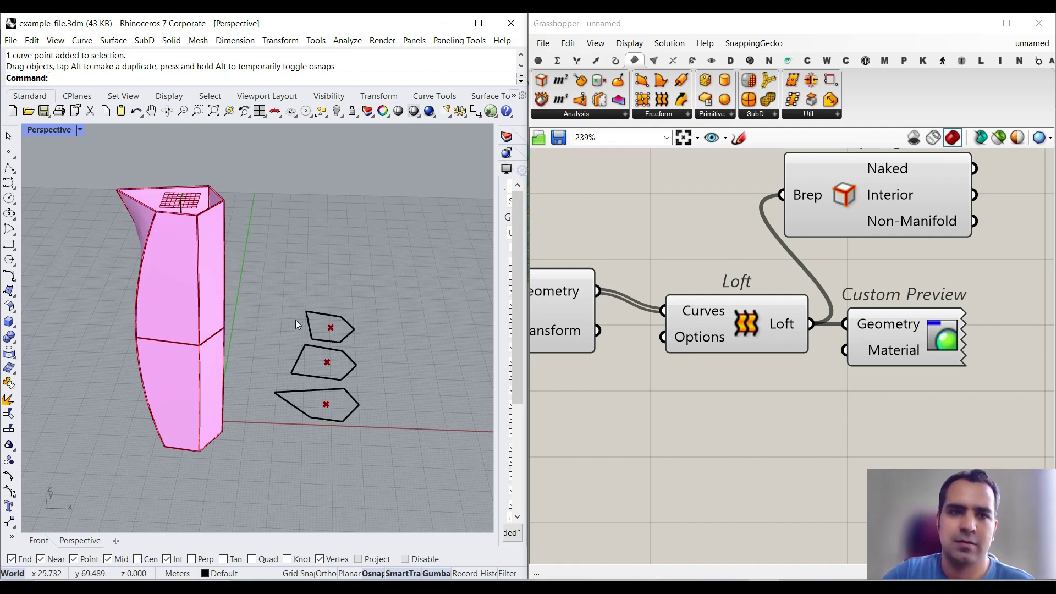
- Insert a Cap Holes component after Loft and route its Brep output to Brep Edges and Custom Preview, making room for it
click(812, 104)
scroll(738, 389, down, 2)
click(821, 411)
mouse_move(795, 349)
mouse_down()
mouse_move(790, 393)
mouse_move(798, 358)
mouse_up()
drag(791, 343, 783, 405)
right_drag(854, 375, 703, 354)
drag(742, 334, 851, 338)
drag(719, 390, 638, 229)
drag(673, 227, 826, 234)
drag(669, 317, 689, 317)
click(728, 388)
- Bake the capped tower and move the copy beside the preview to inspect it, undoing the bake at the end
right_click(726, 318)
click(745, 345)
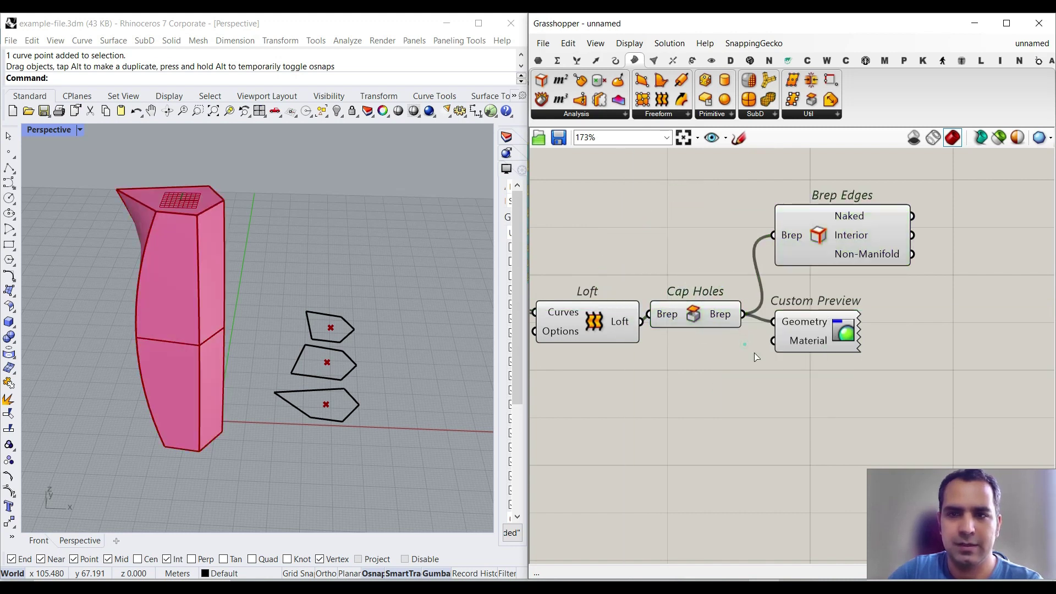
click(764, 477)
drag(216, 336, 388, 337)
click(345, 262)
right_drag(347, 265, 398, 215)
key(ctrl+z)
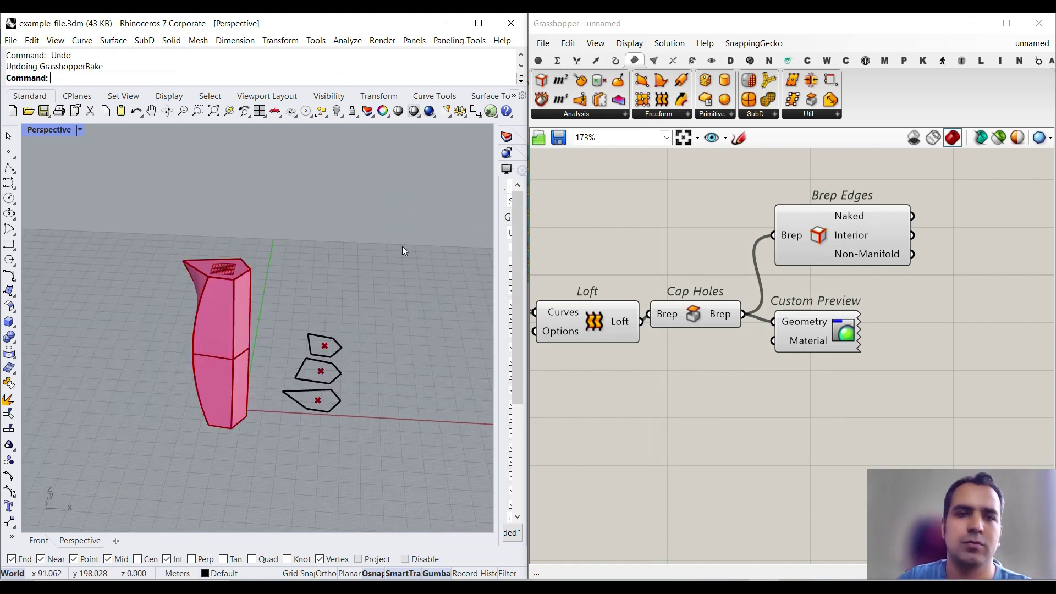
- Place a Loft Options component below Loft and connect it to Loft's Options input
scroll(230, 288, up, 3)
scroll(229, 285, up, 1)
scroll(331, 413, down, 1)
right_drag(690, 378, 813, 387)
scroll(689, 351, up, 1)
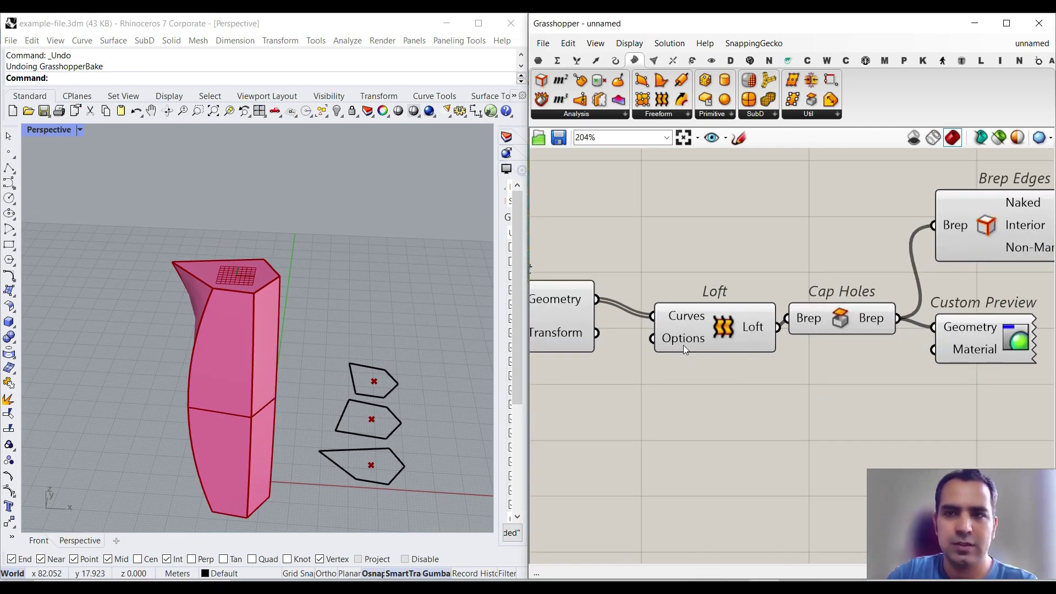
click(664, 117)
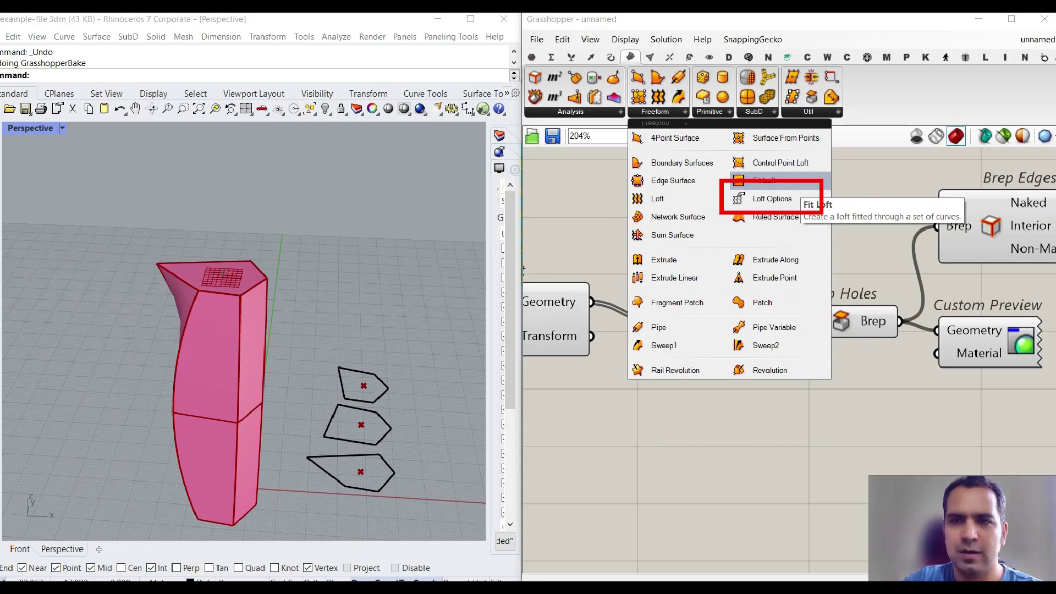
click(525, 44)
click(663, 113)
click(785, 202)
click(630, 418)
right_drag(672, 419, 779, 378)
drag(750, 381, 764, 317)
right_drag(758, 417, 780, 374)
- Set the Type input of Loft Options to Straight
scroll(626, 432, up, 3)
mouse_move(649, 420)
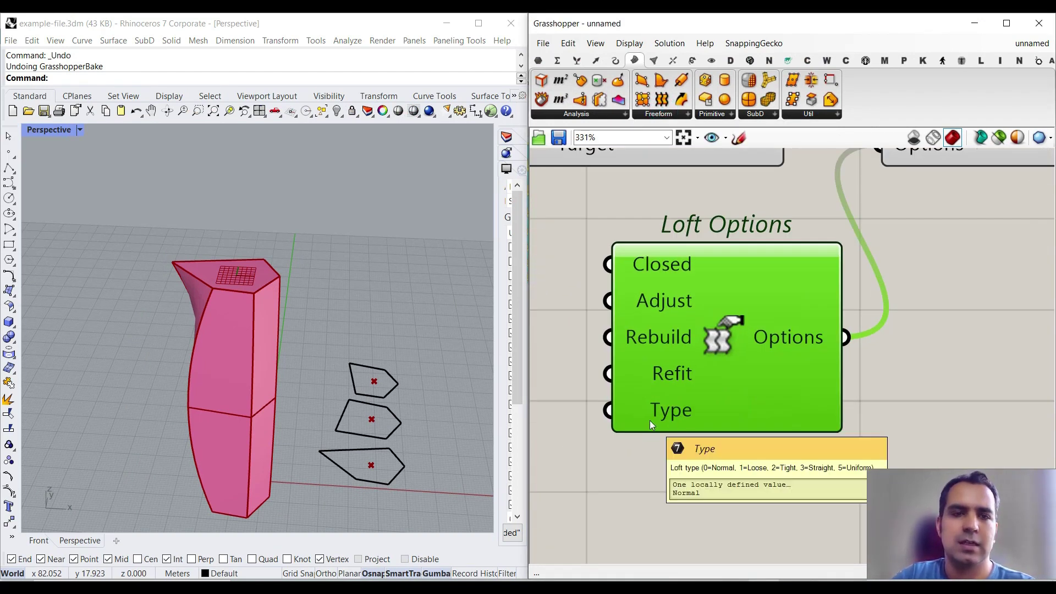
right_drag(649, 420, 664, 283)
right_click(667, 282)
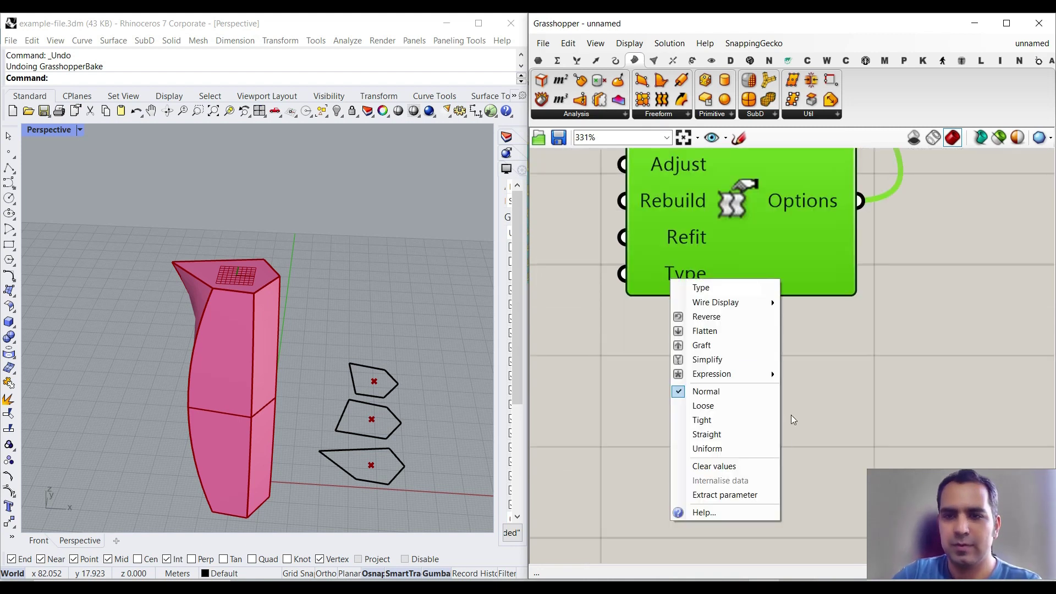
click(716, 434)
click(635, 428)
right_drag(263, 392, 243, 299)
- Try the Loose and Normal loft types on the tower, and switch the type back to Straight
right_click(677, 280)
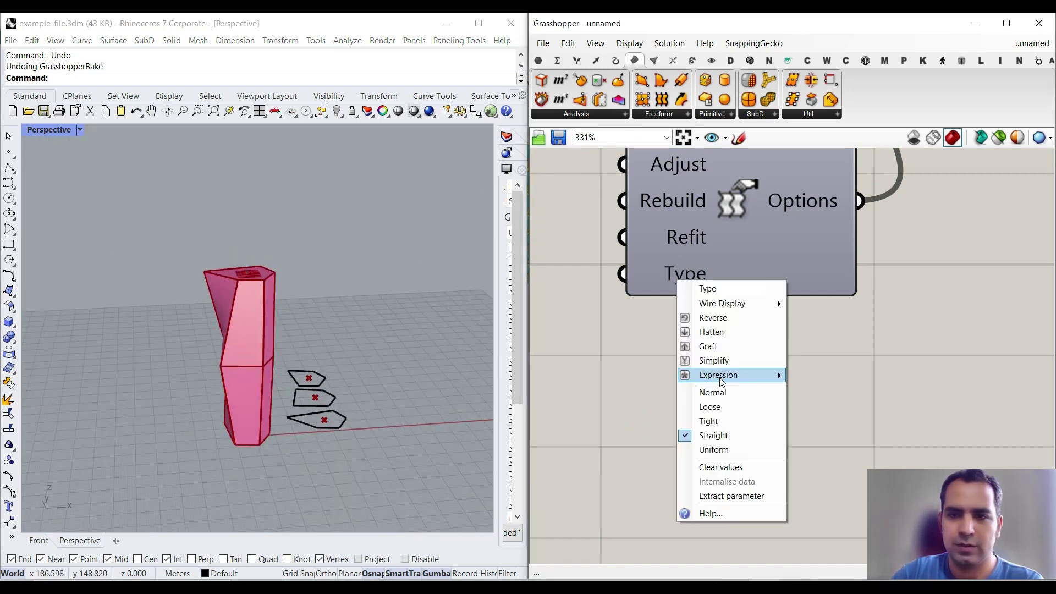
click(716, 408)
right_drag(316, 316, 269, 406)
scroll(293, 376, up, 6)
right_click(676, 275)
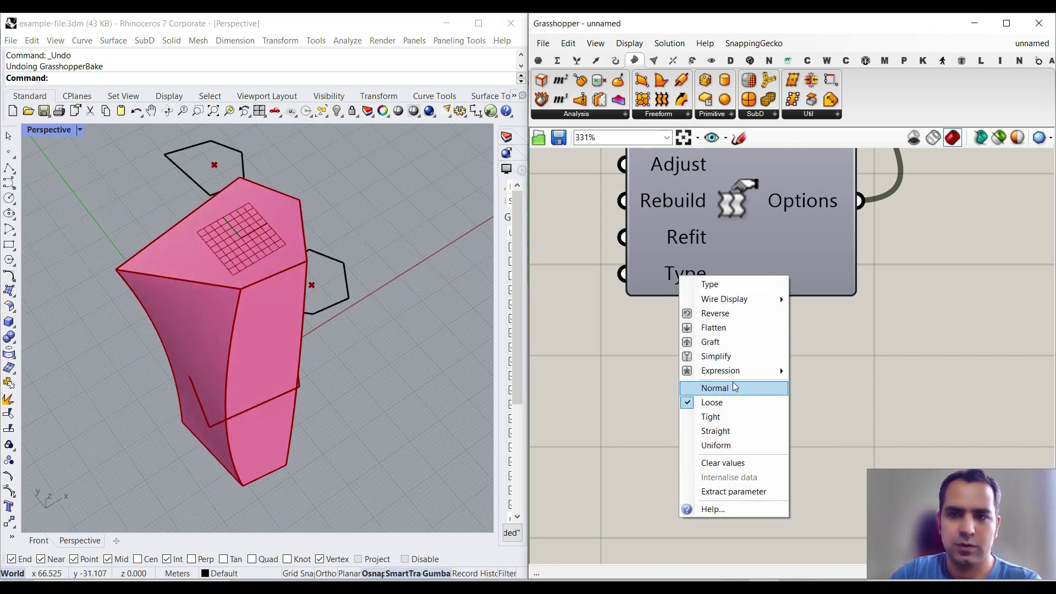
click(735, 388)
right_click(687, 276)
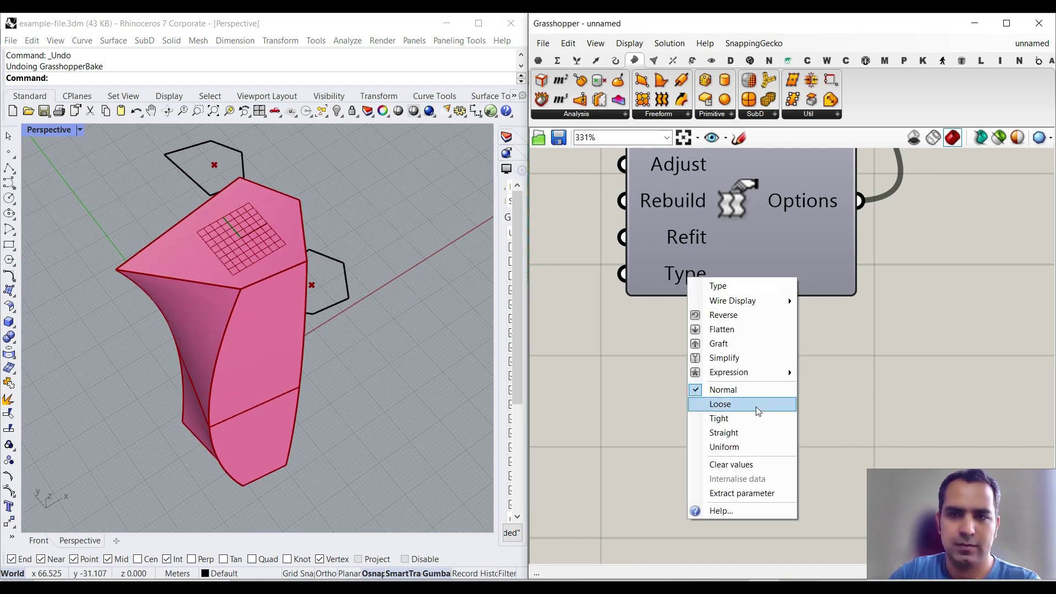
click(733, 431)
right_drag(291, 406, 231, 385)
right_click(344, 334)
scroll(226, 346, down, 3)
click(333, 368)
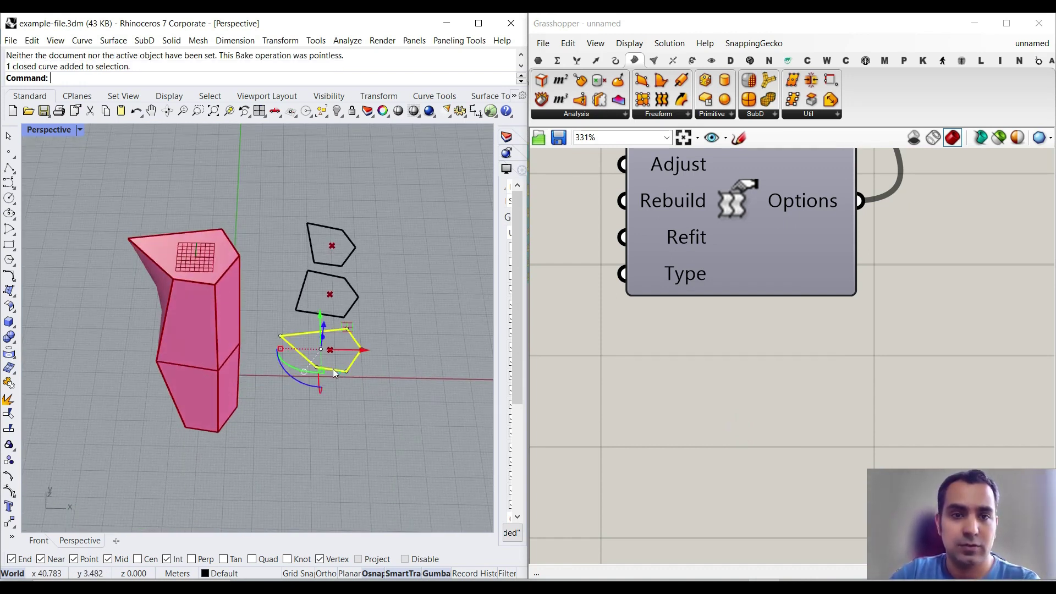
scroll(315, 364, up, 6)
click(314, 374)
click(362, 457)
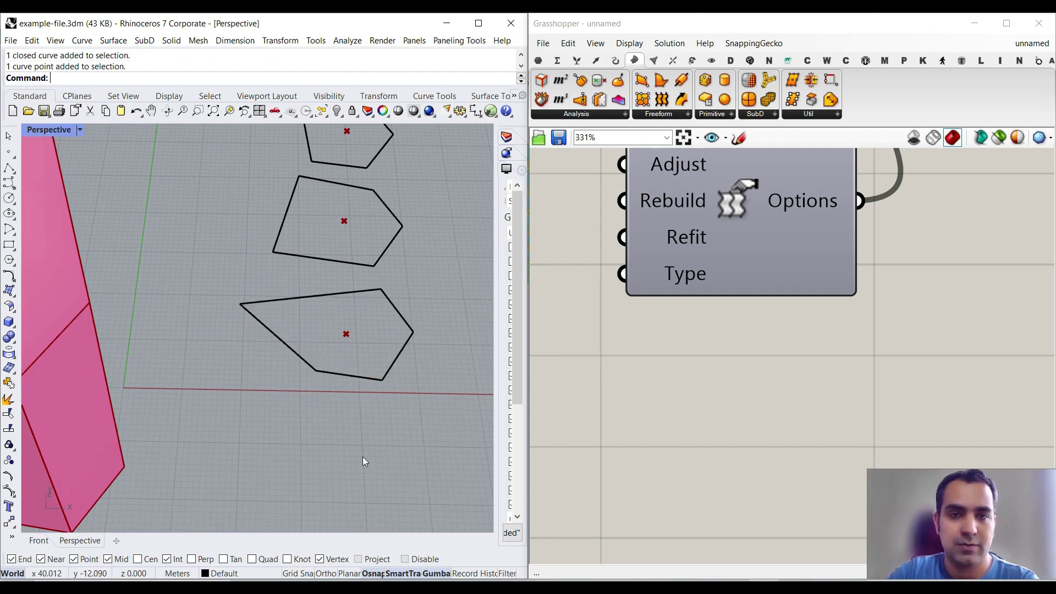
scroll(361, 461, down, 3)
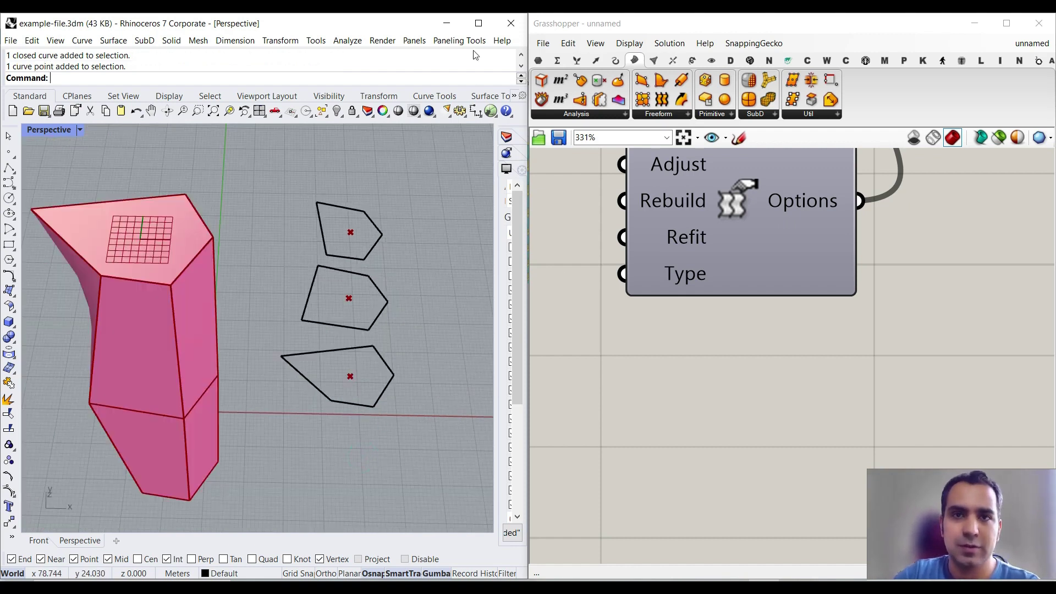
- Maximize Rhino with Grasshopper minimized and show both viewports side by side
click(478, 23)
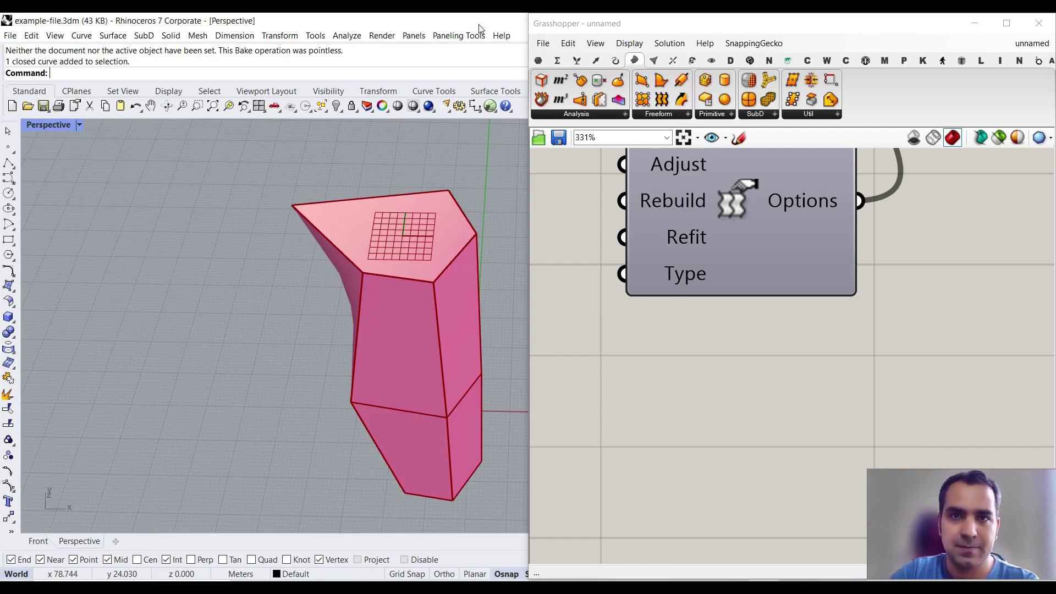
click(971, 24)
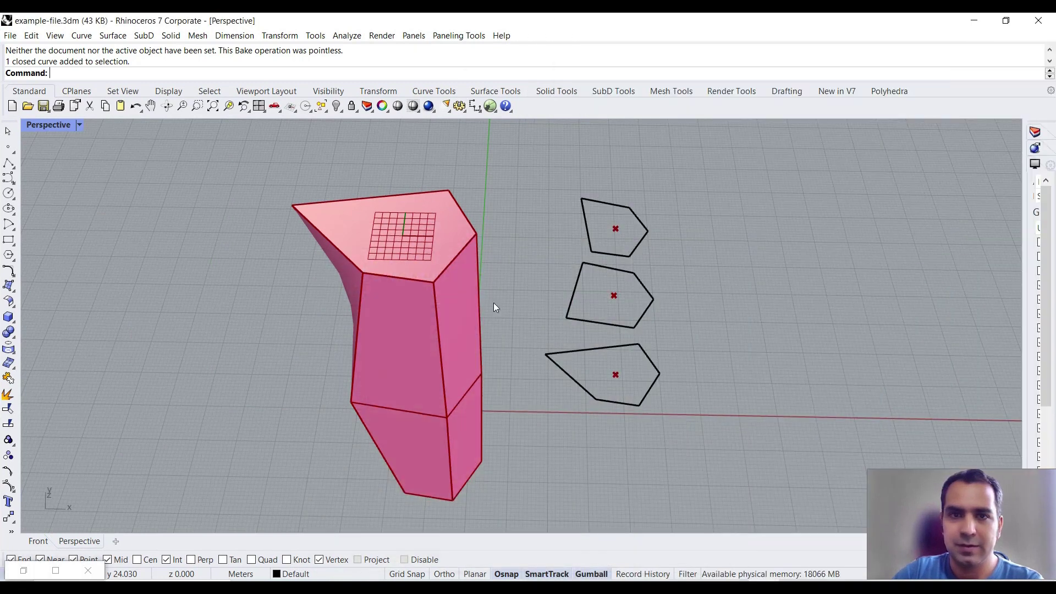
double_click(52, 125)
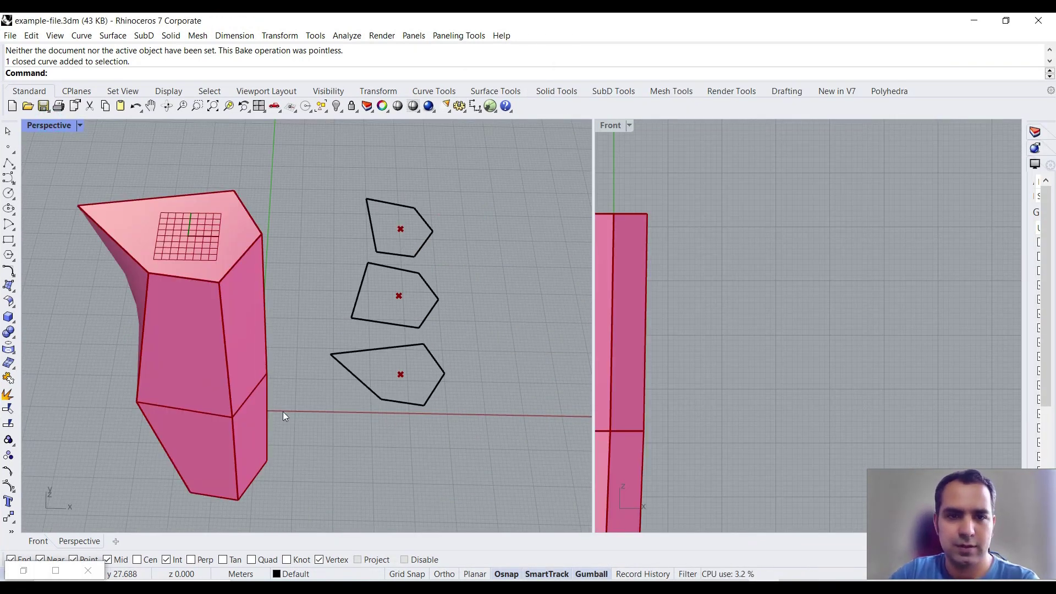
- Change the Perspective viewport to a Top view and the Front viewport to a Perspective view
click(51, 127)
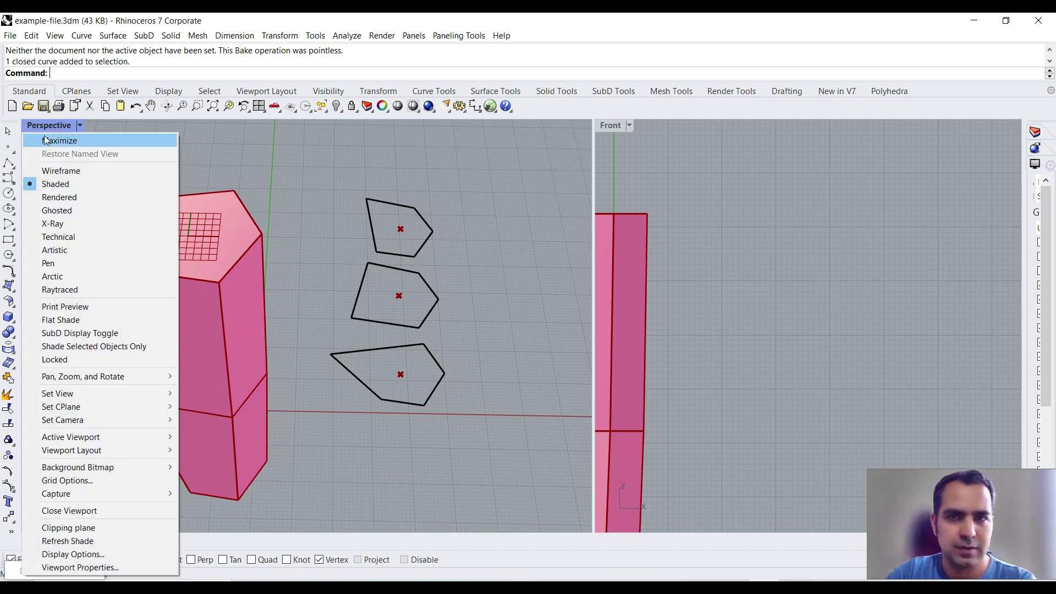
mouse_move(85, 397)
click(233, 414)
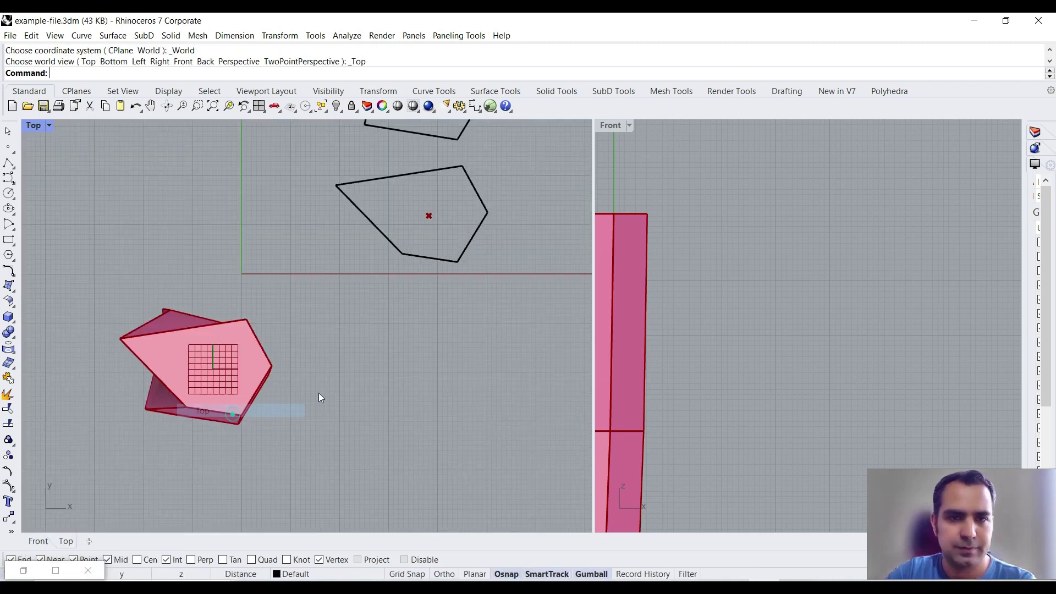
click(619, 124)
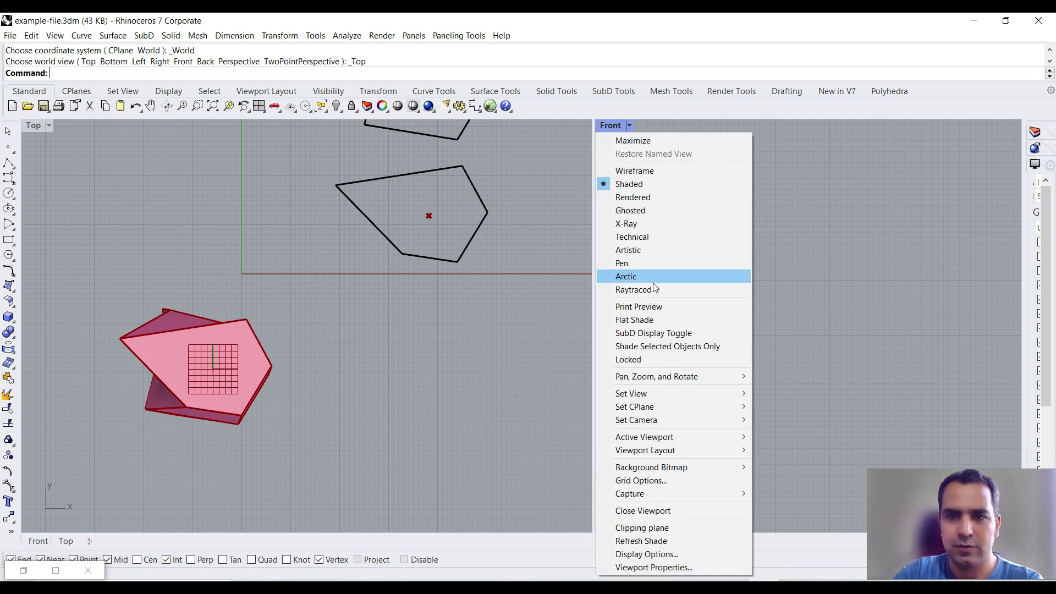
mouse_move(663, 396)
click(792, 488)
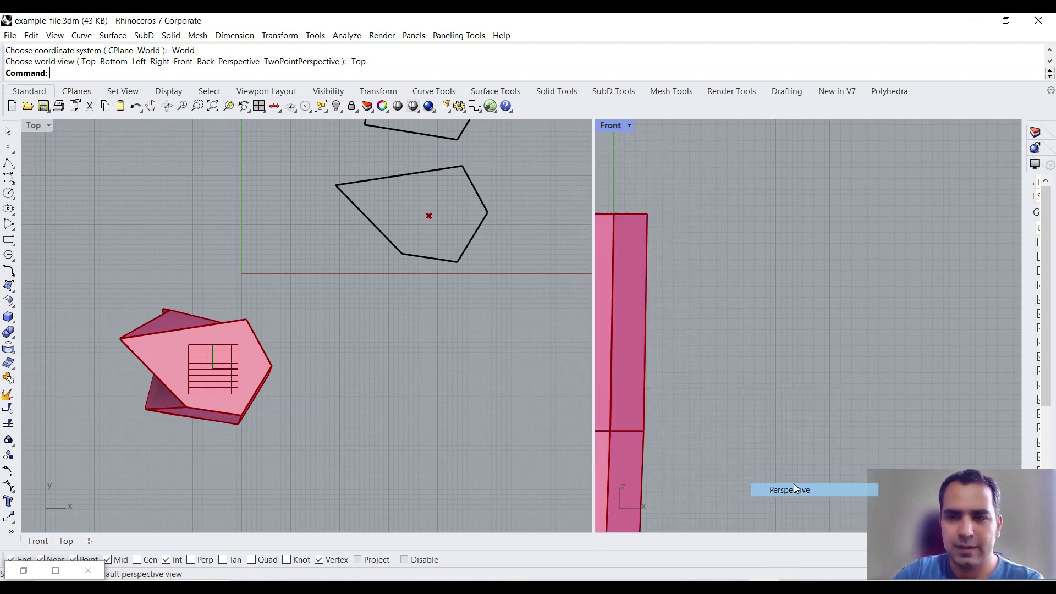
- Set the construction plane of the new Perspective viewport to World Top
click(634, 131)
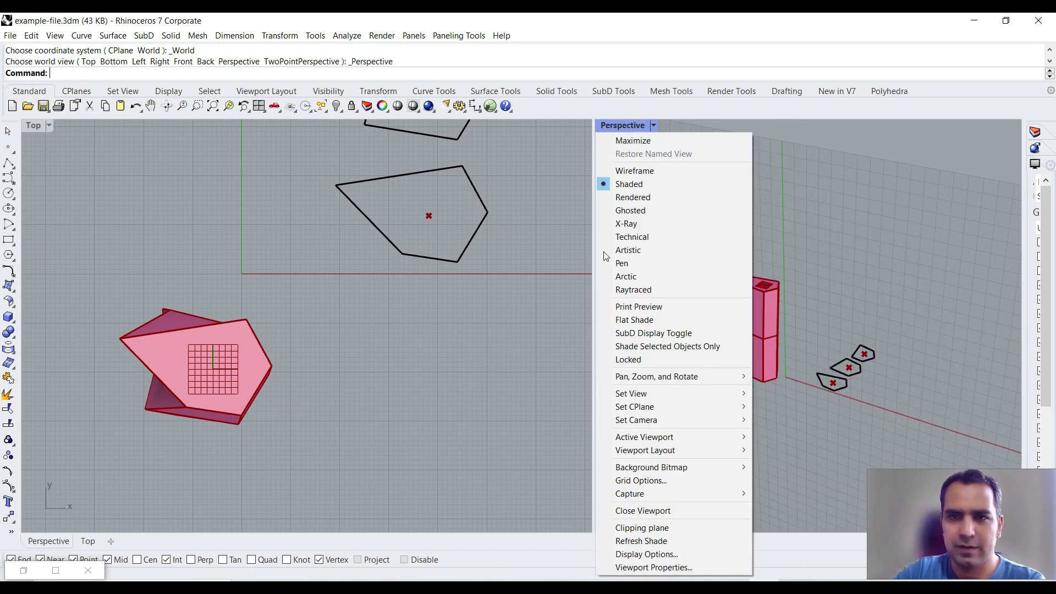
click(661, 406)
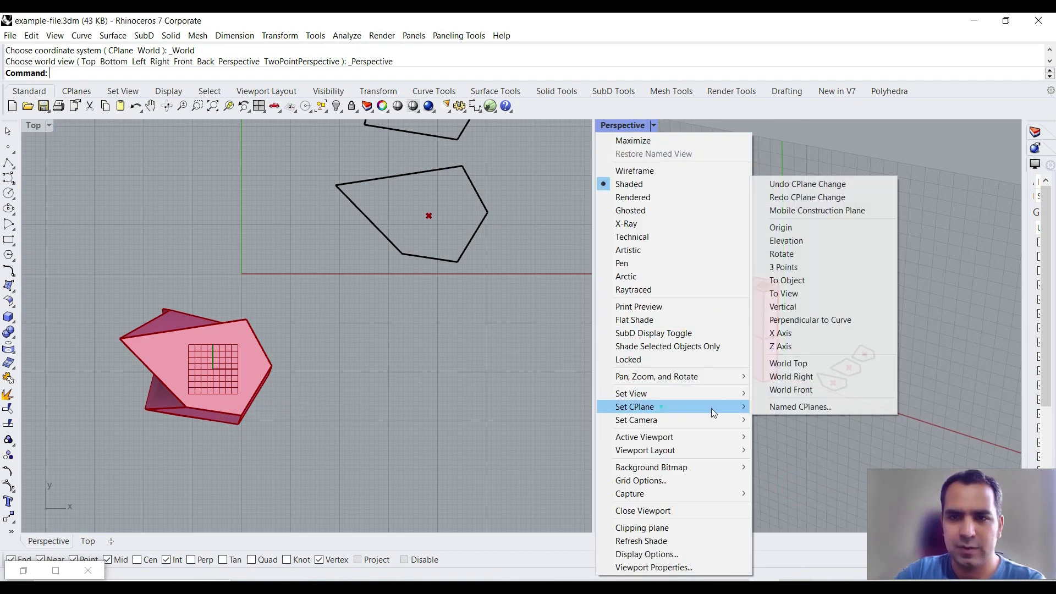
click(808, 363)
- Move the vertical axis line with the tower away from the profile polygons and zoom the Perspective view to it
scroll(780, 331, up, 3)
scroll(727, 346, down, 5)
scroll(718, 355, down, 3)
drag(727, 322, 743, 227)
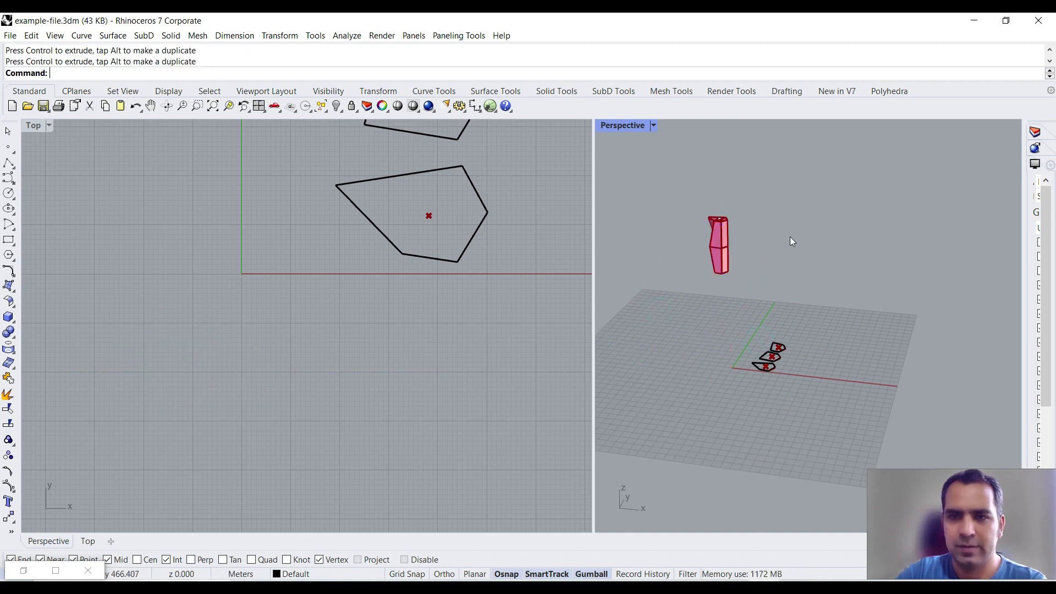
scroll(789, 236, up, 5)
shift+right_drag(719, 268, 766, 296)
scroll(706, 322, up, 3)
drag(828, 191, 709, 361)
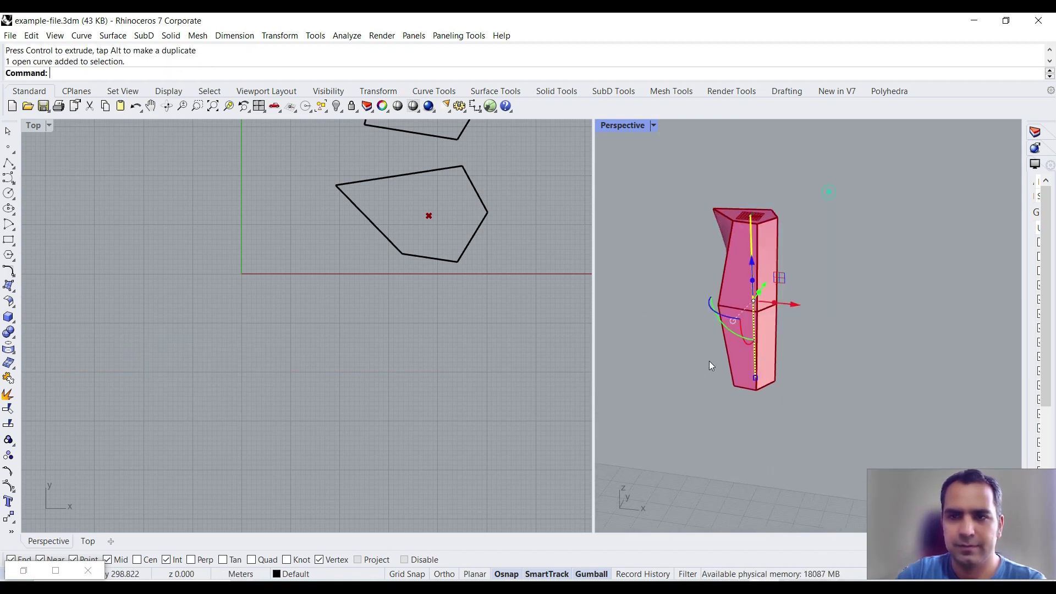
click(229, 107)
scroll(681, 335, down, 2)
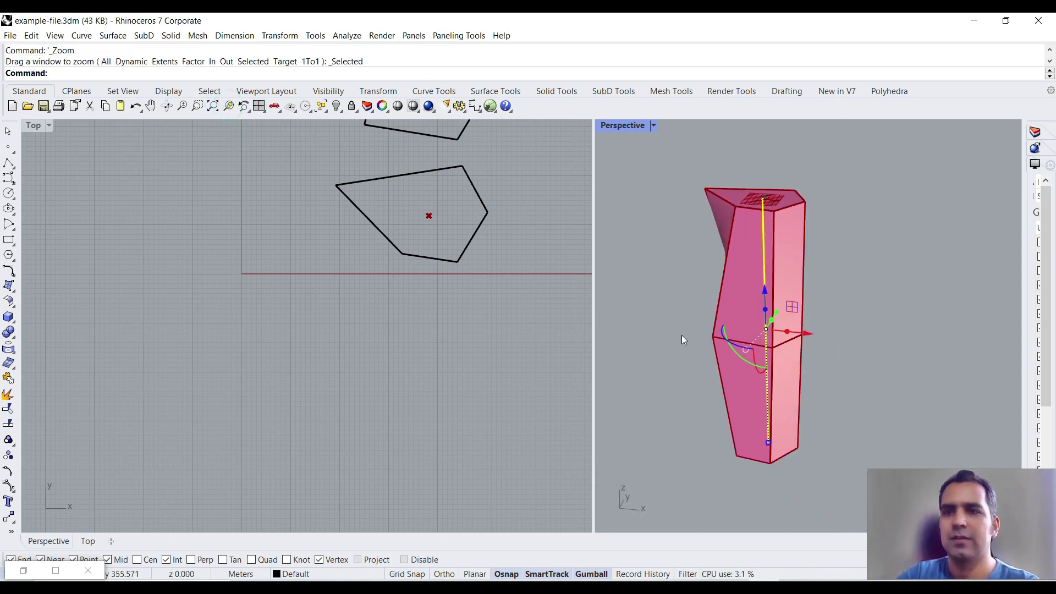
click(660, 324)
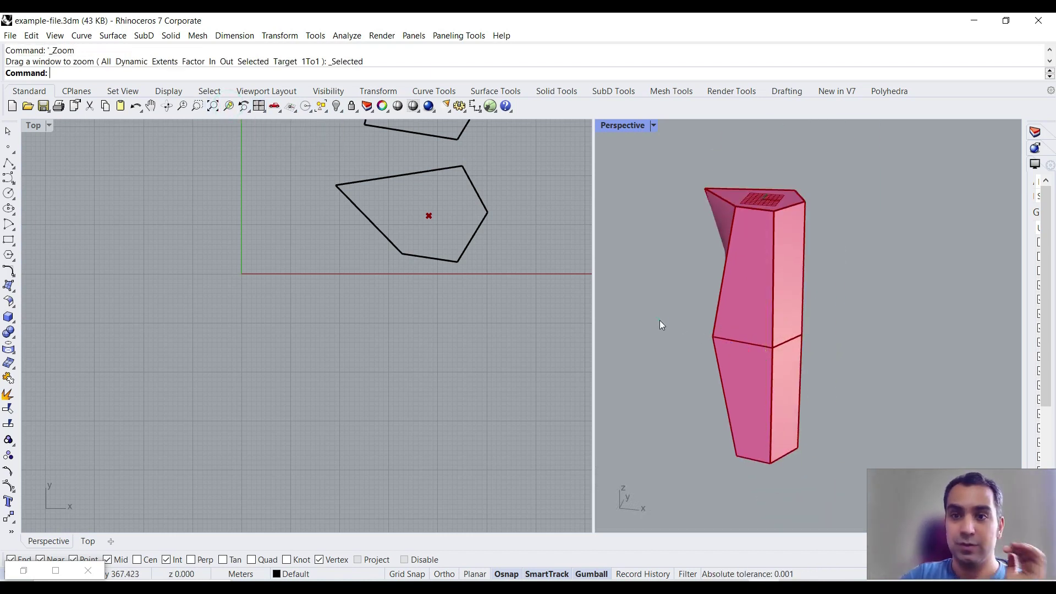
- Turn off the gumball and pull the right corner of the uppermost polygon outward in the Top view
click(443, 339)
scroll(444, 341, down, 3)
scroll(377, 370, up, 4)
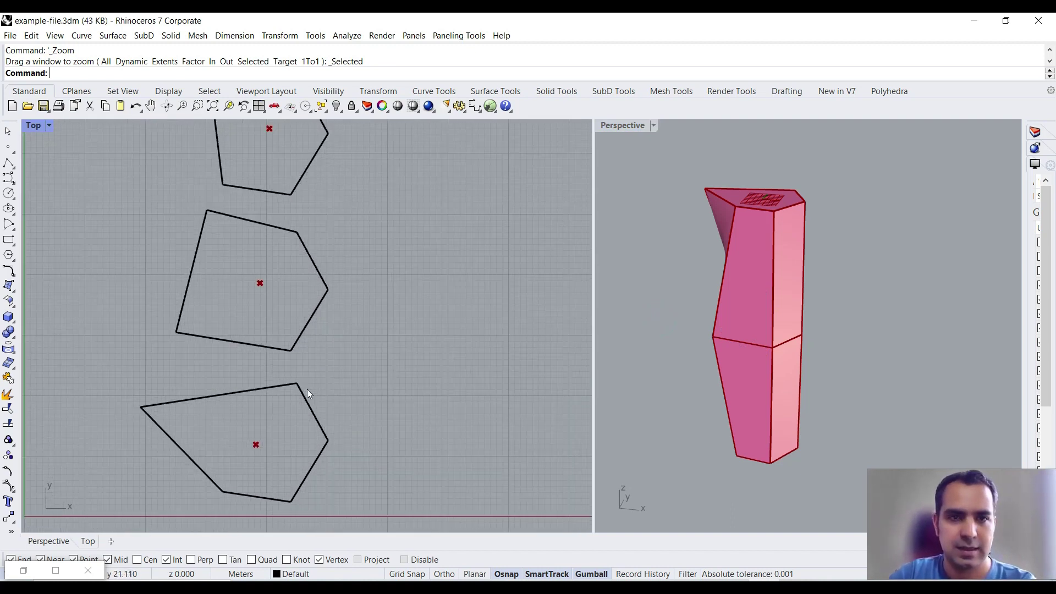
scroll(359, 407, down, 1)
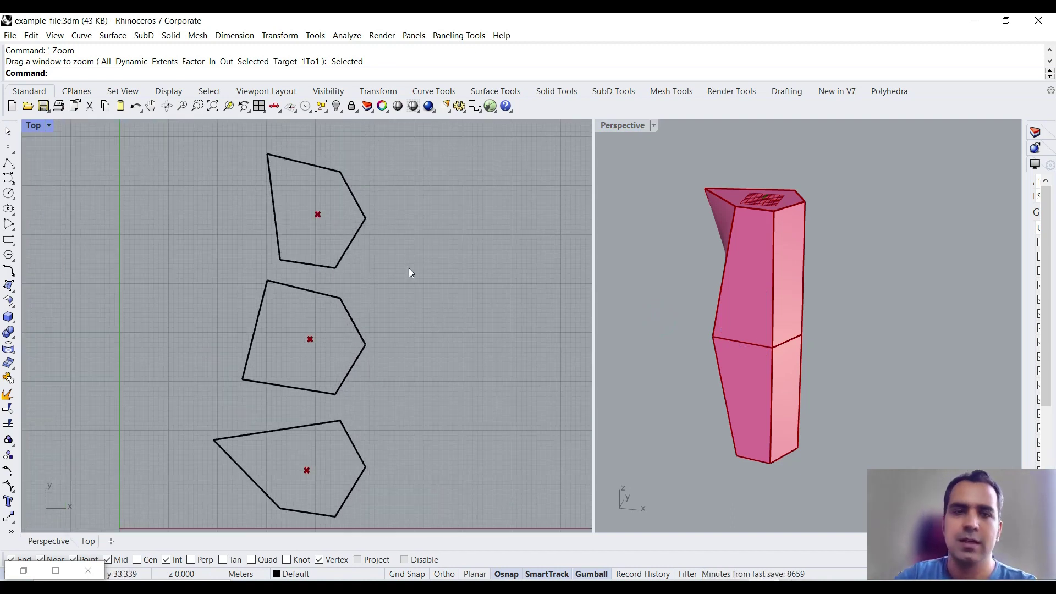
click(360, 227)
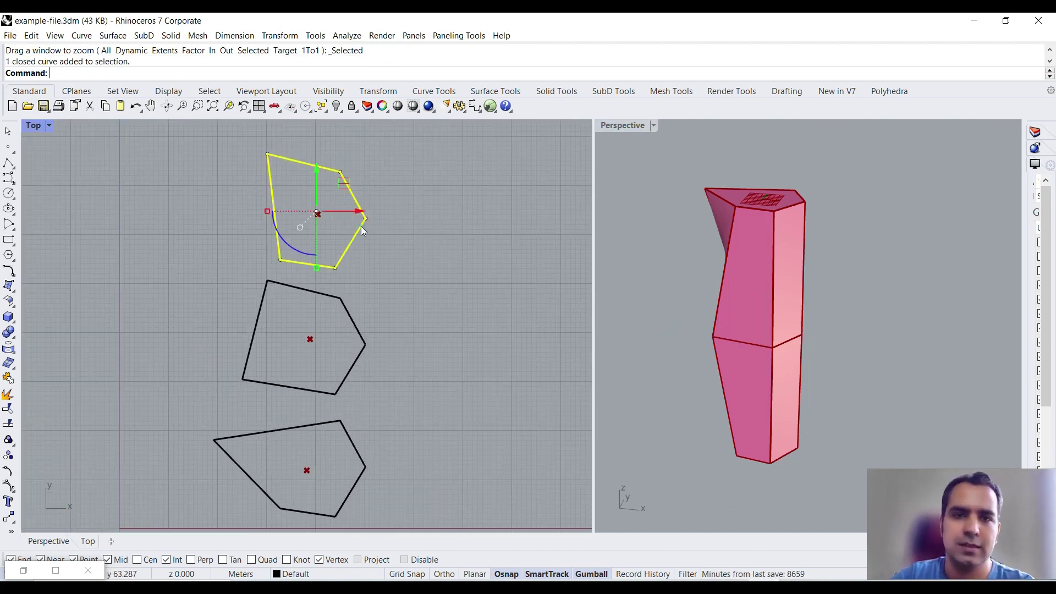
click(591, 573)
drag(364, 219, 396, 212)
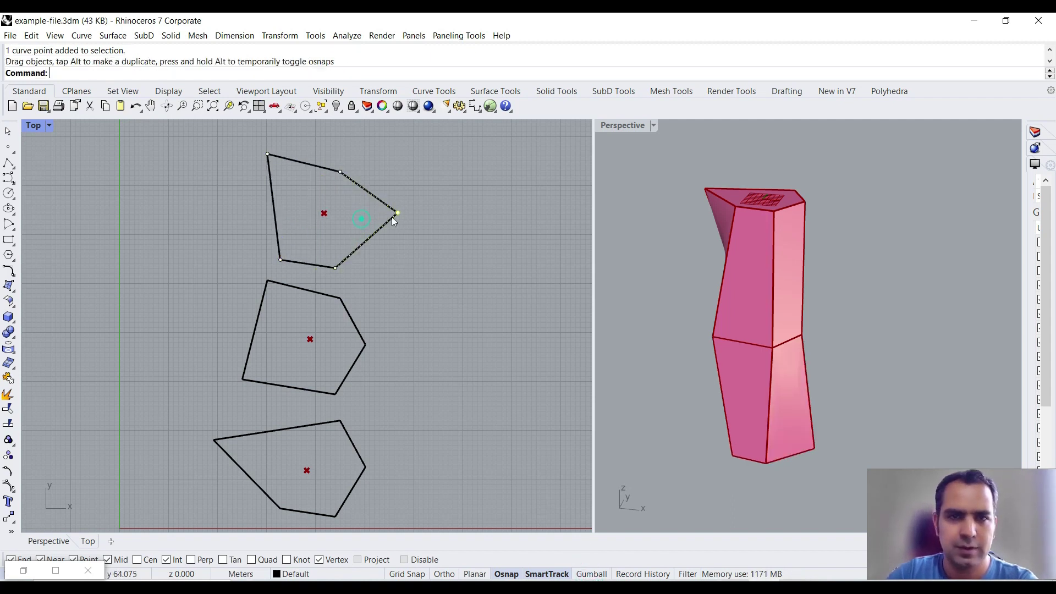
- Turn on the middle polygon's control points and pull its upper-right and right corners outward in the Top view
right_drag(731, 324, 806, 321)
click(362, 335)
key(F10)
drag(341, 299, 383, 287)
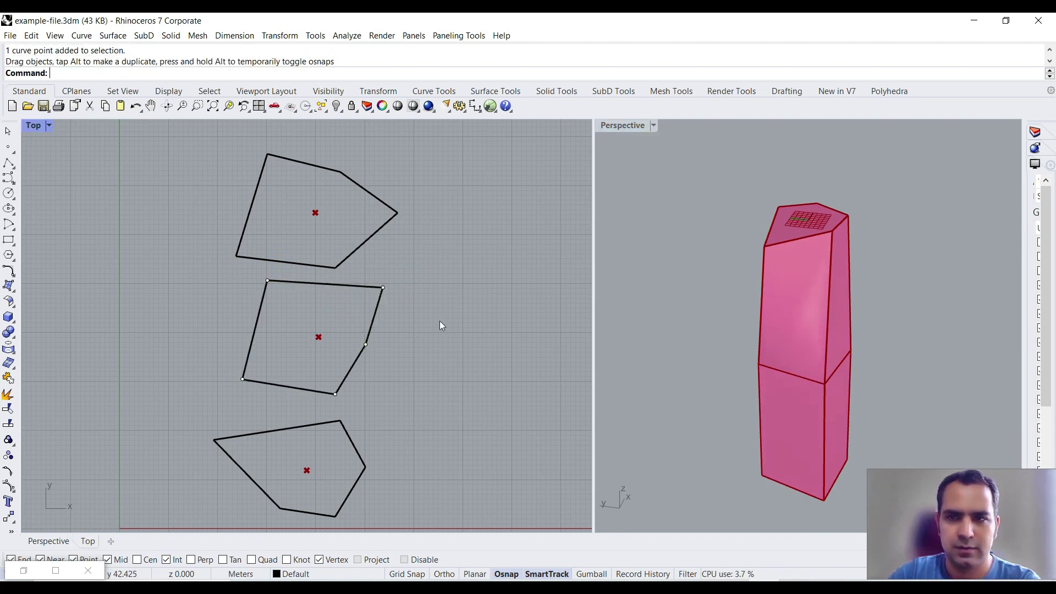
click(366, 344)
drag(367, 345, 404, 363)
click(471, 357)
right_drag(715, 300, 644, 388)
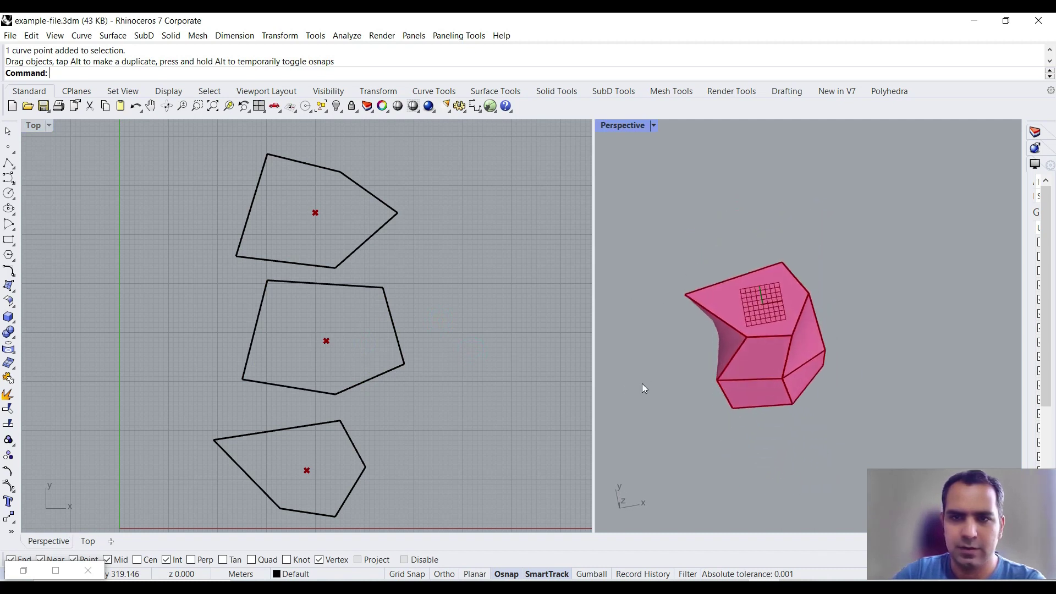
- Move the left corner of the lowest polygon up and outward in the Top view
click(266, 431)
key(F10)
drag(215, 441, 199, 415)
key(Escape)
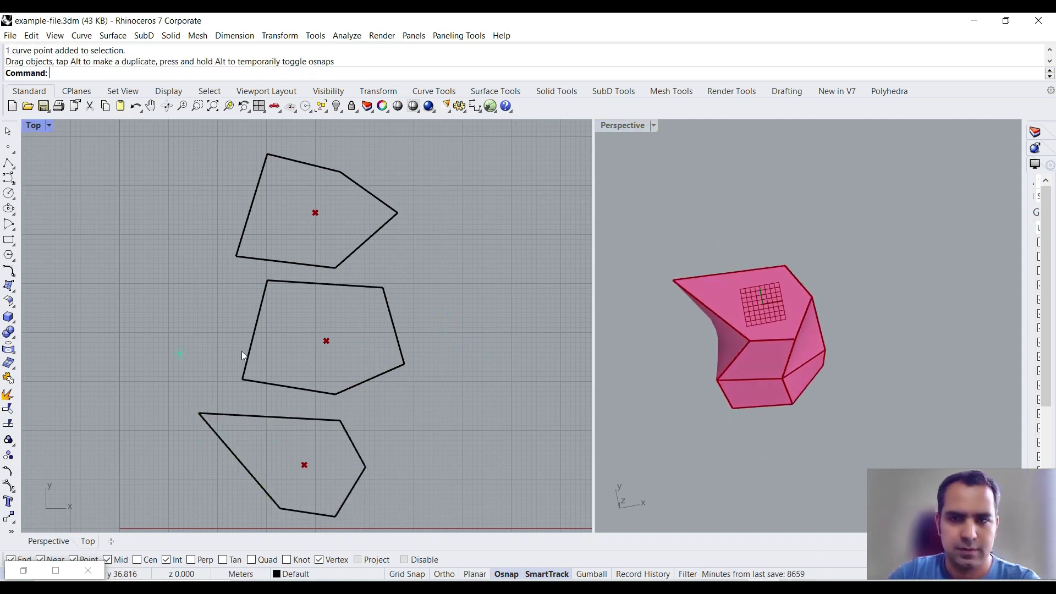
- Delete the three profile polygons from the Top view
scroll(382, 352, down, 5)
drag(426, 238, 280, 429)
key(Delete)
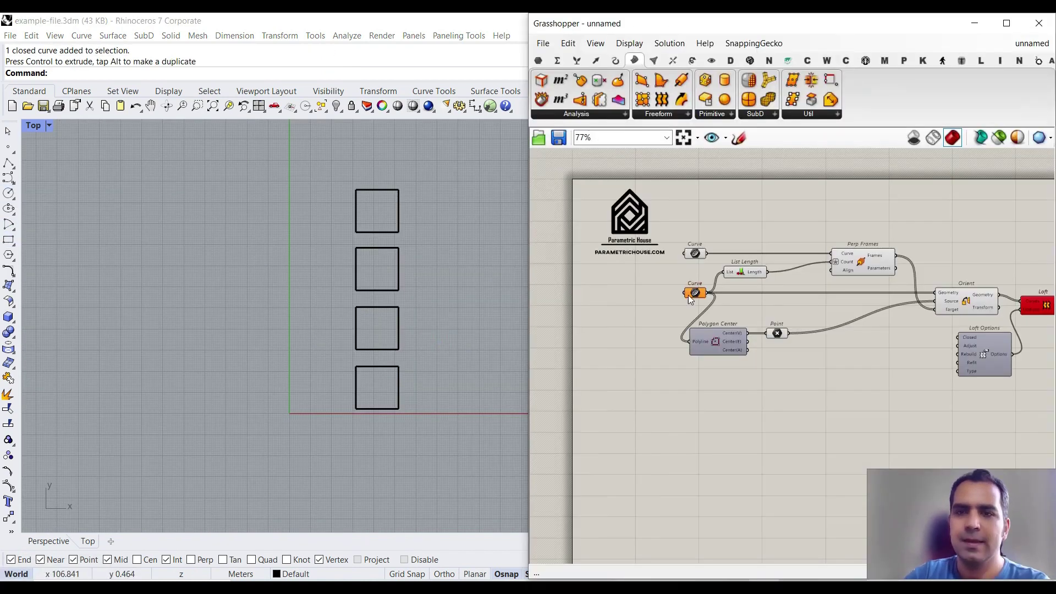
- Reference the four squares, from the uppermost to the lowest, in the profile Curve parameter that feeds List Length and Polygon Center
scroll(694, 283, up, 4)
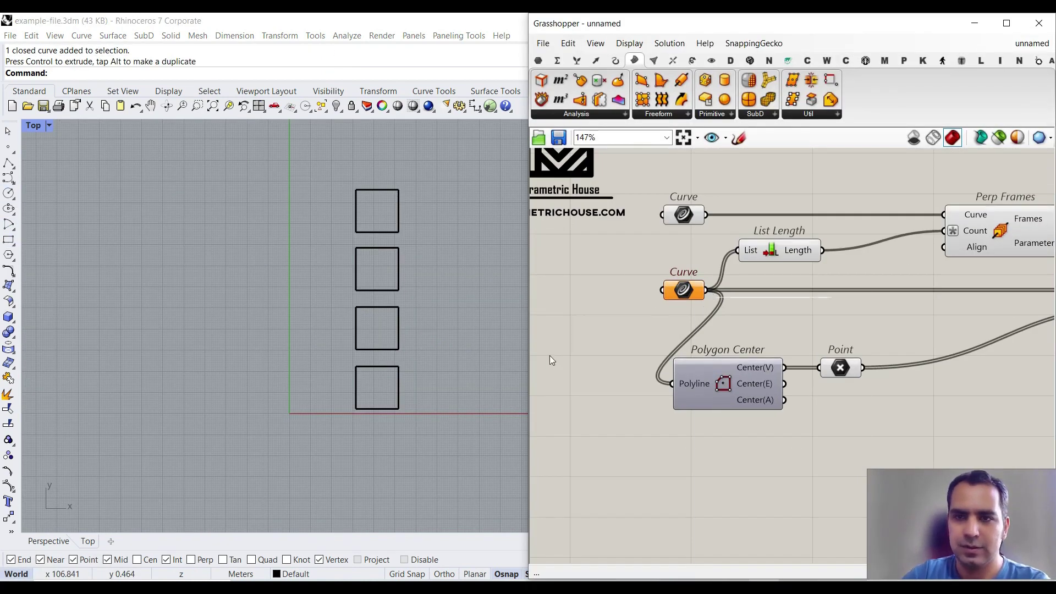
right_click(696, 282)
click(740, 492)
click(381, 230)
click(380, 249)
click(384, 308)
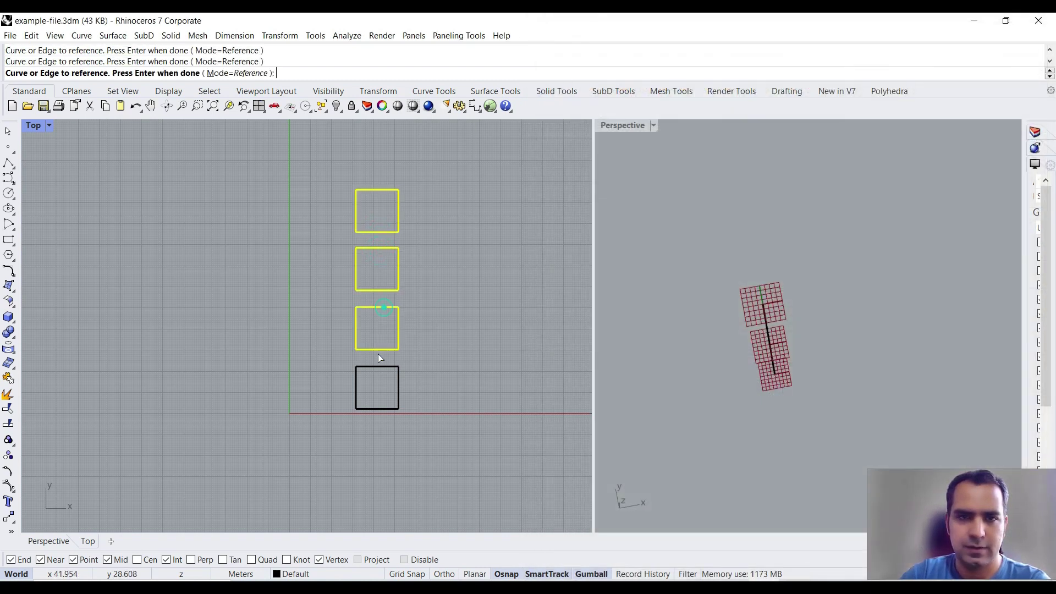
click(377, 364)
key(Return)
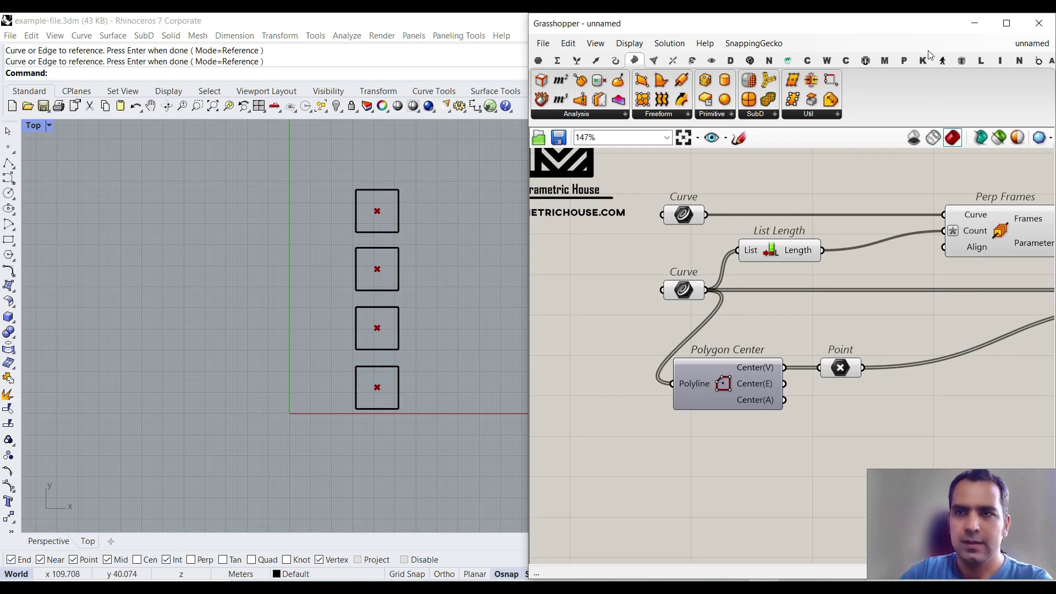
- Turn off the gumball and pull the second square's lower-left corner and the third square's lower-right corner outward in the Top view
click(978, 24)
right_drag(749, 376, 726, 290)
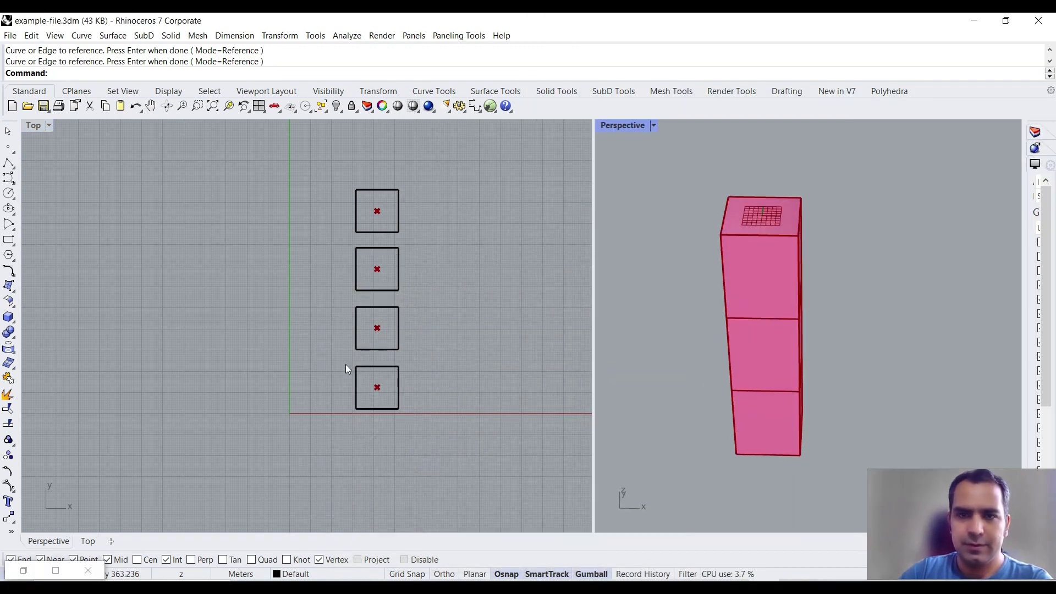
scroll(442, 288, up, 2)
right_drag(757, 363, 761, 380)
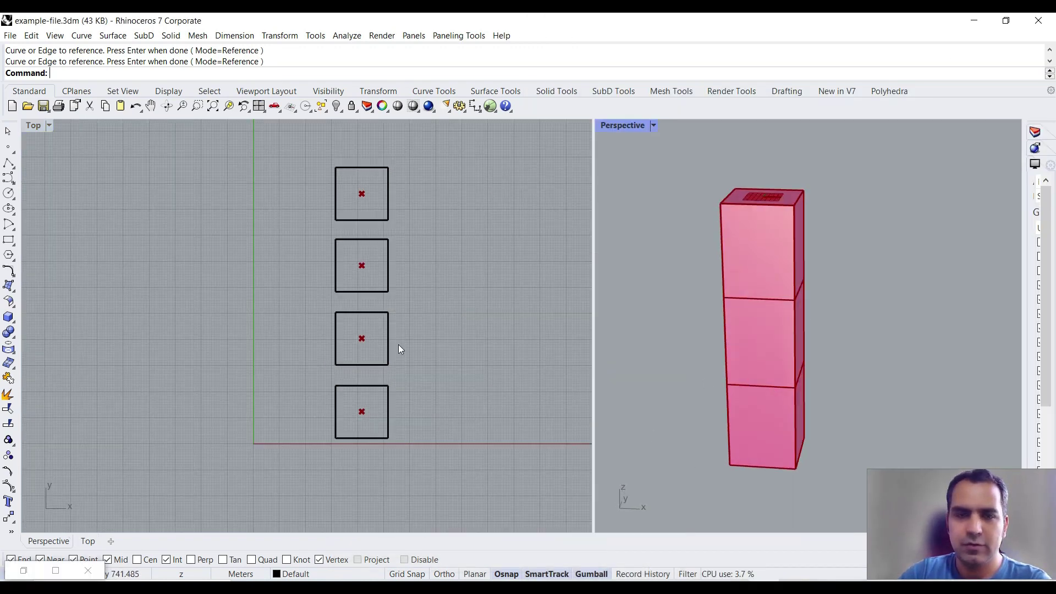
click(341, 291)
click(591, 574)
drag(335, 292, 317, 299)
click(472, 315)
click(387, 363)
drag(388, 364, 424, 380)
click(460, 360)
- Pull the lower-left corner of the lowest square slightly outward in the Top view
right_drag(830, 377, 759, 369)
click(373, 435)
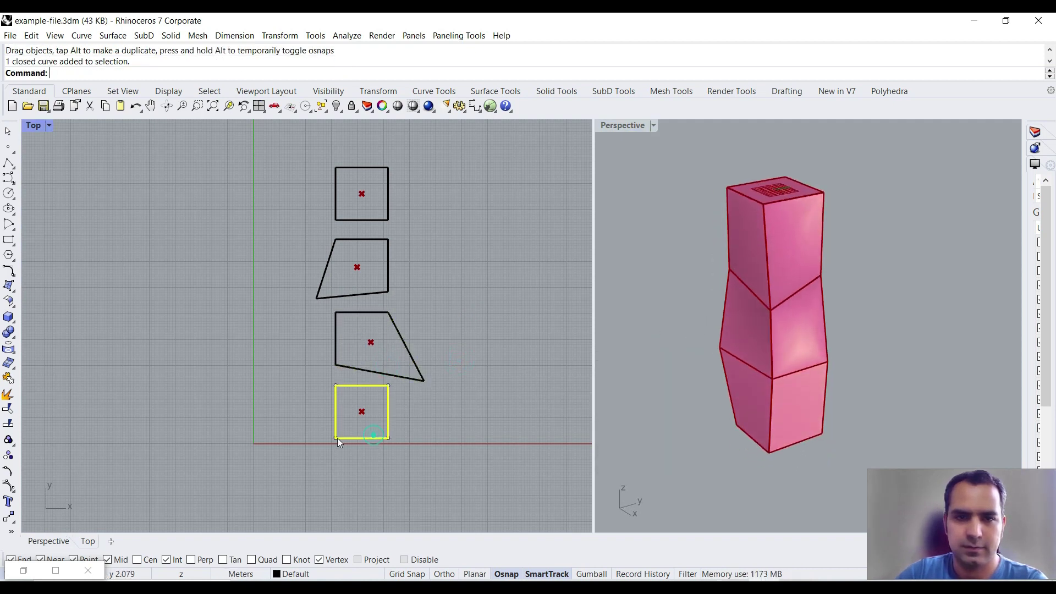
drag(336, 438, 319, 446)
key(Escape)
- Turn on the gumball for the tower's vertical axis line and scale the line slightly longer along its height
right_drag(821, 283, 922, 292)
right_drag(811, 335, 769, 278)
click(769, 279)
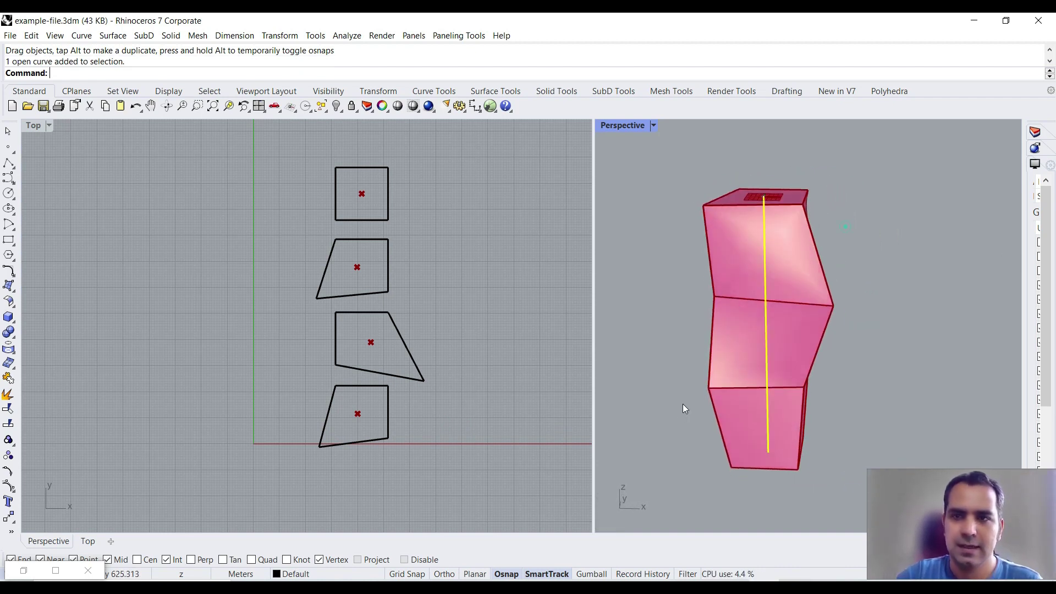
click(591, 573)
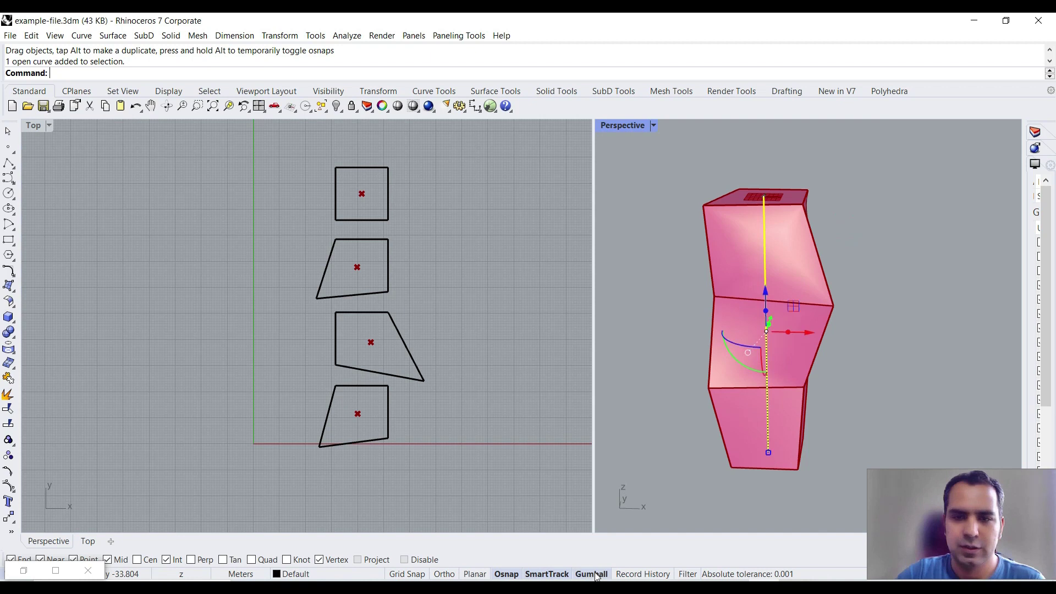
mouse_move(768, 452)
mouse_down()
mouse_move(770, 481)
mouse_move(784, 463)
mouse_up()
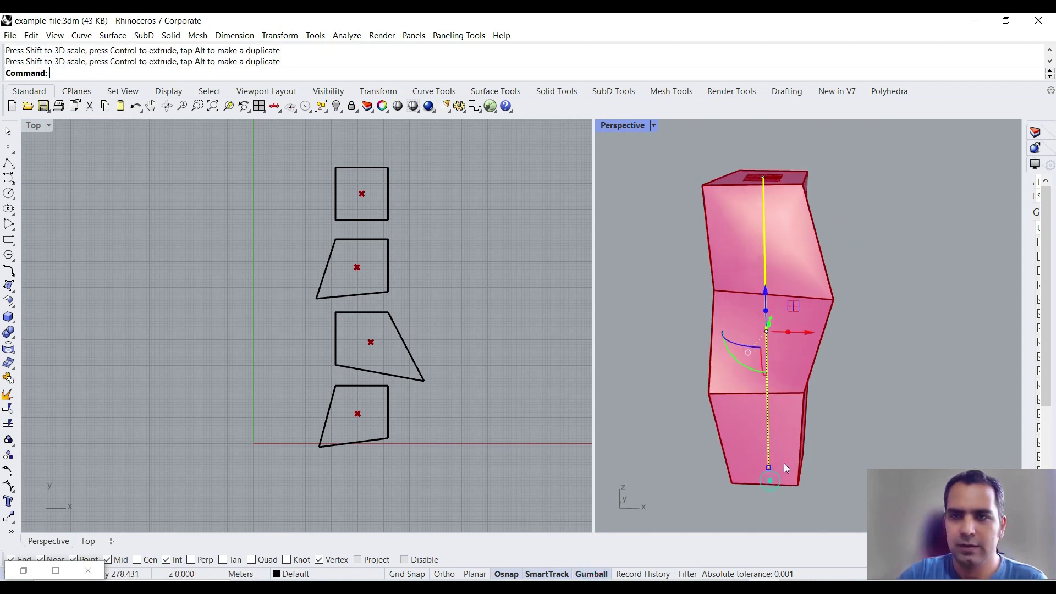
click(853, 388)
right_drag(888, 288, 795, 304)
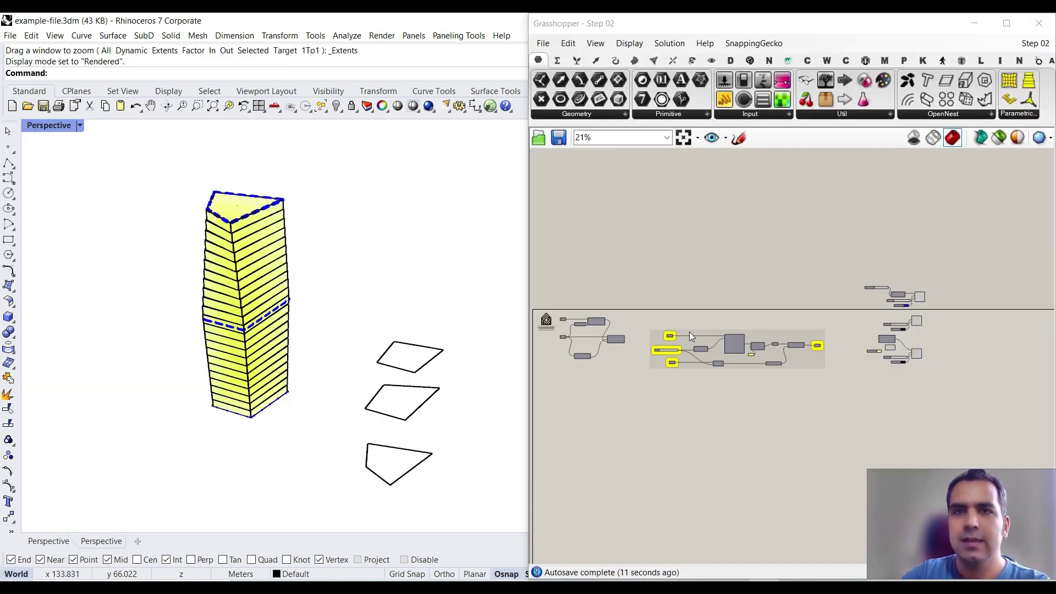
- Examine the Step 02 definition's Curve, List Length, Perp Frames, Area and Orient components and the sliced tower they lead to
scroll(688, 338, up, 3)
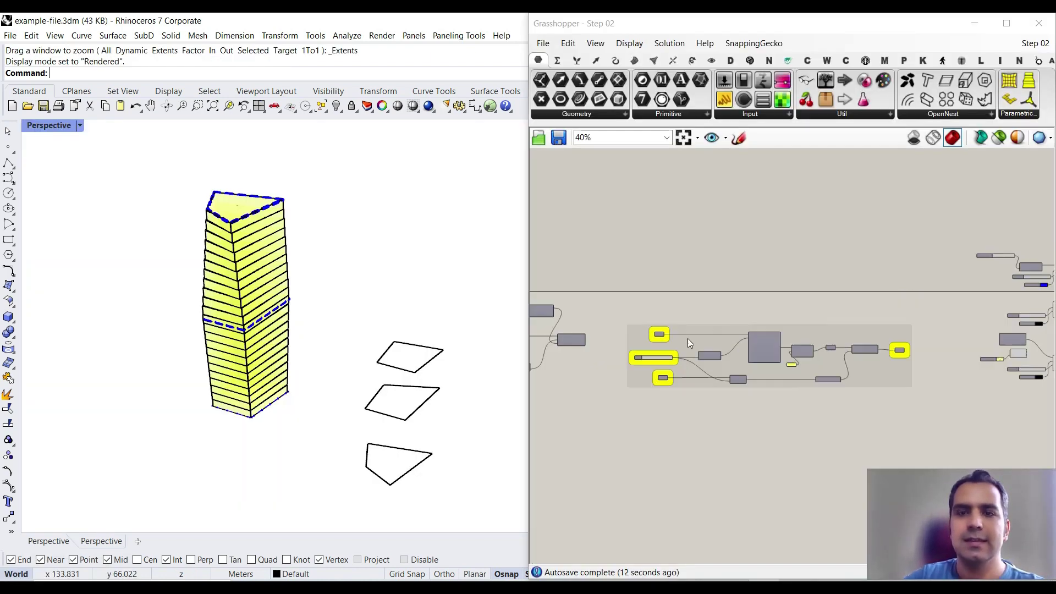
right_drag(575, 376, 901, 385)
right_drag(679, 318, 829, 352)
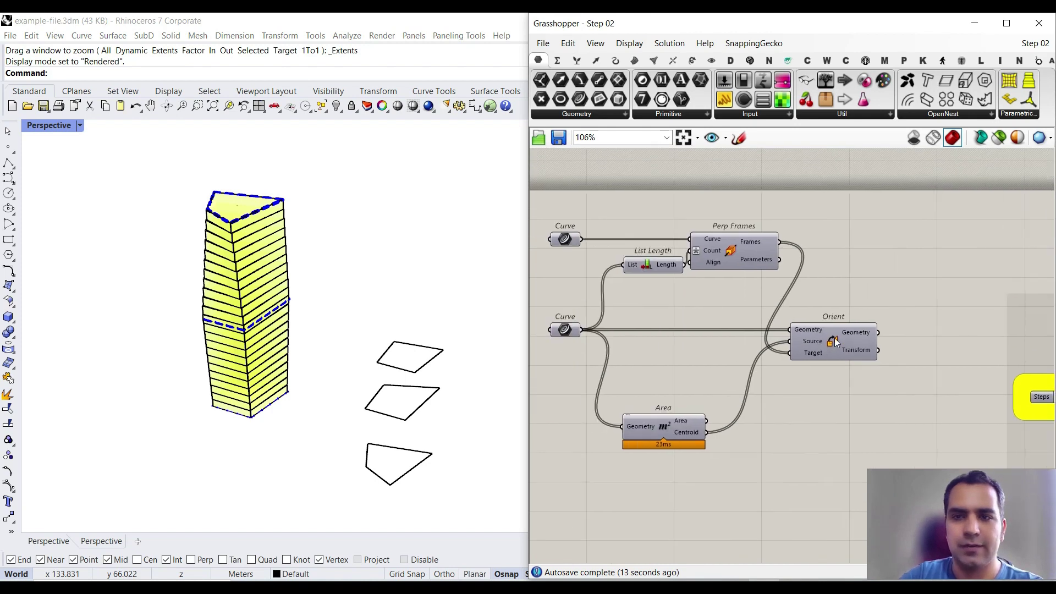
right_click(830, 341)
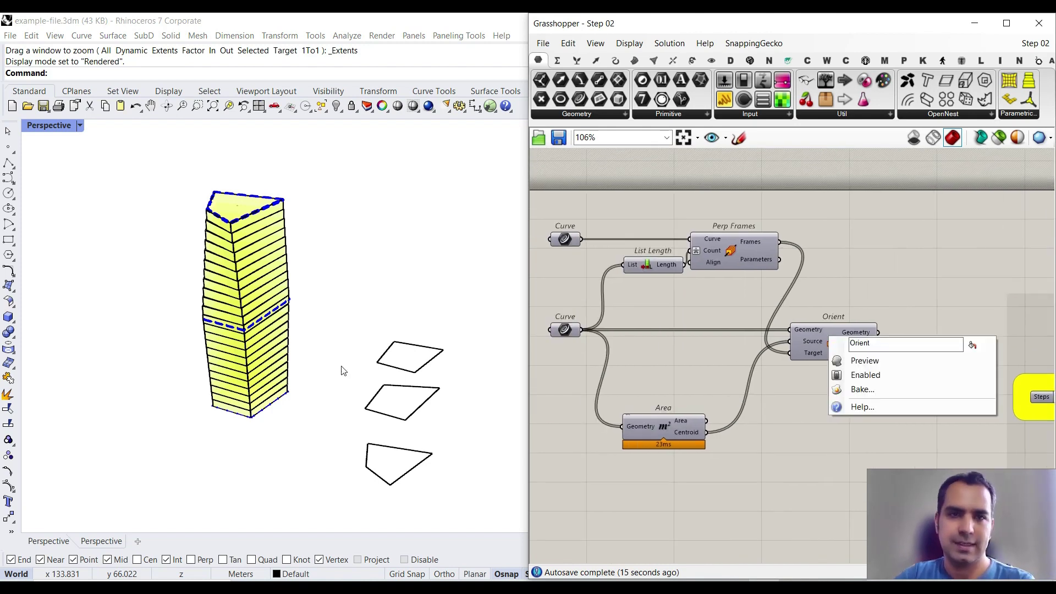
right_drag(341, 370, 349, 357)
scroll(248, 407, up, 5)
right_drag(248, 451, 311, 484)
scroll(275, 431, down, 4)
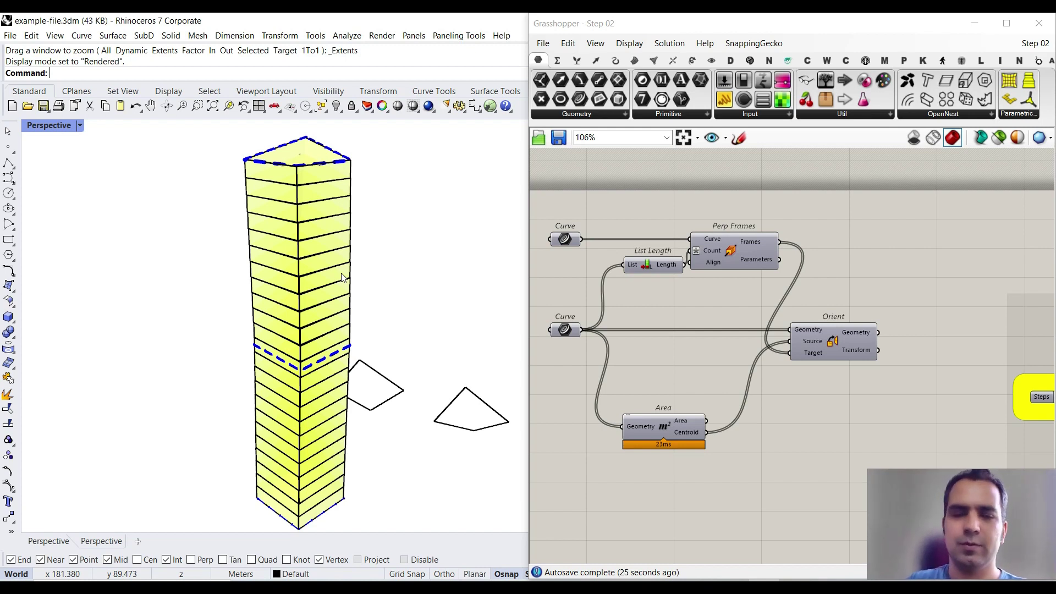
right_drag(348, 287, 278, 298)
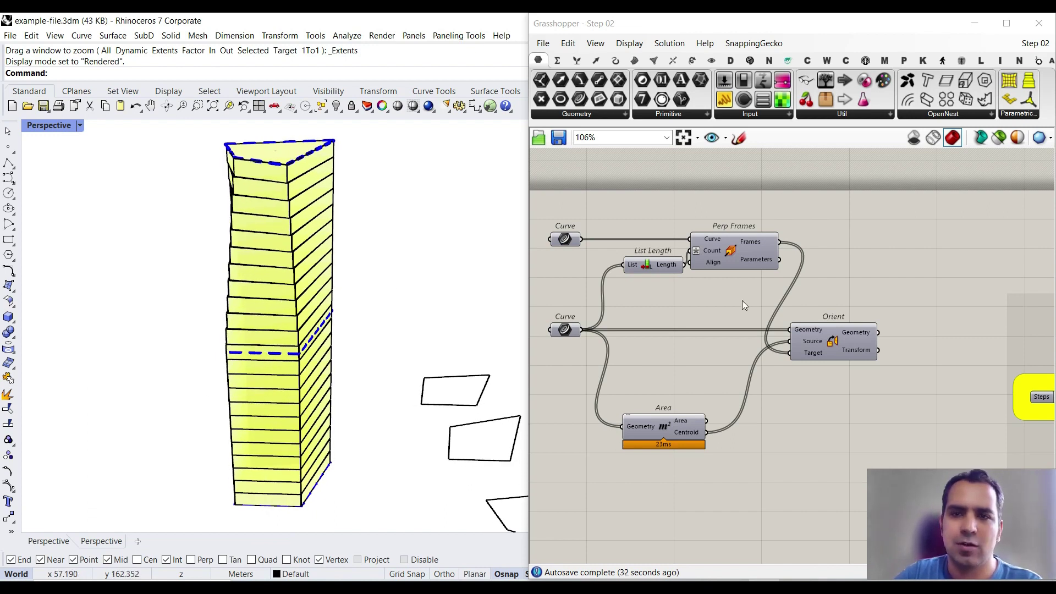
- Copy the components from the Curve parameters through Orient into a new Grasshopper document, deleting the Parametric House Academy logo there
drag(839, 442, 536, 220)
click(543, 43)
click(561, 59)
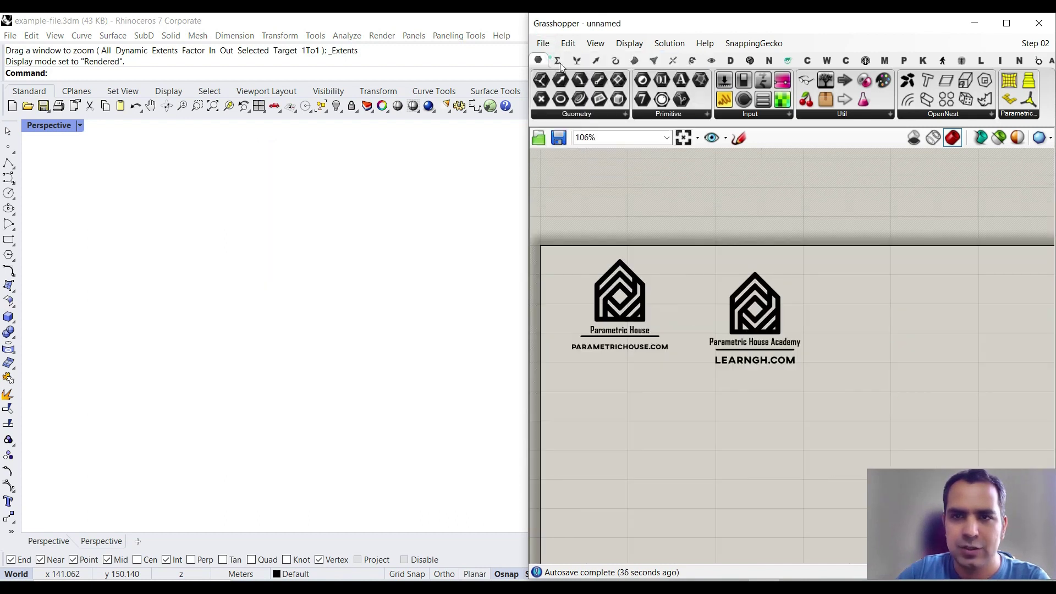
drag(862, 245, 724, 384)
key(Delete)
key(ctrl+v)
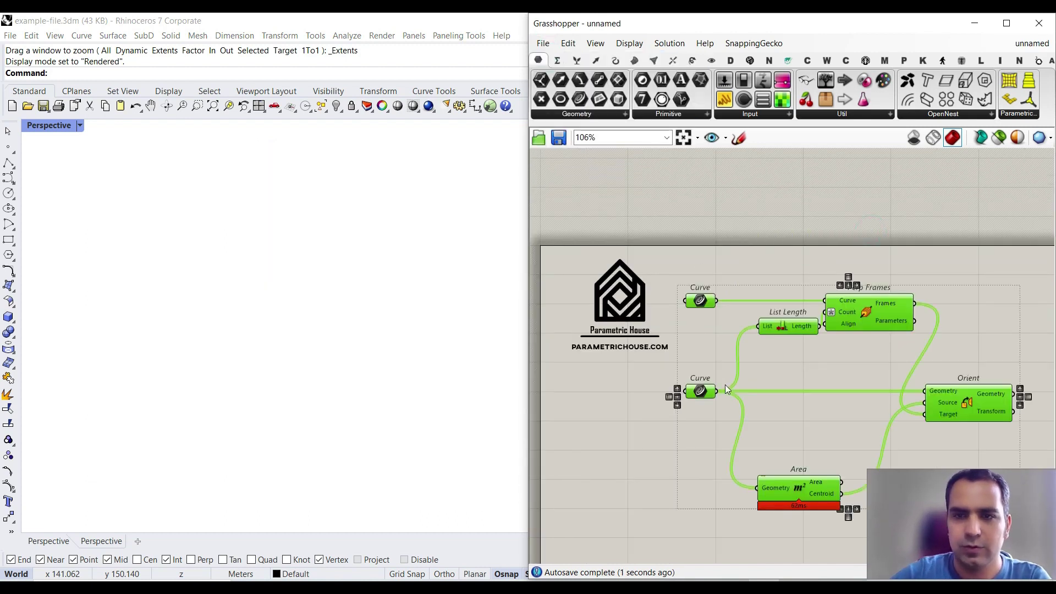
- Turn on the previews of Orient and the axis Curve parameter, and set the Perspective viewport to Shaded
click(767, 370)
right_click(973, 397)
click(974, 418)
click(53, 125)
click(82, 185)
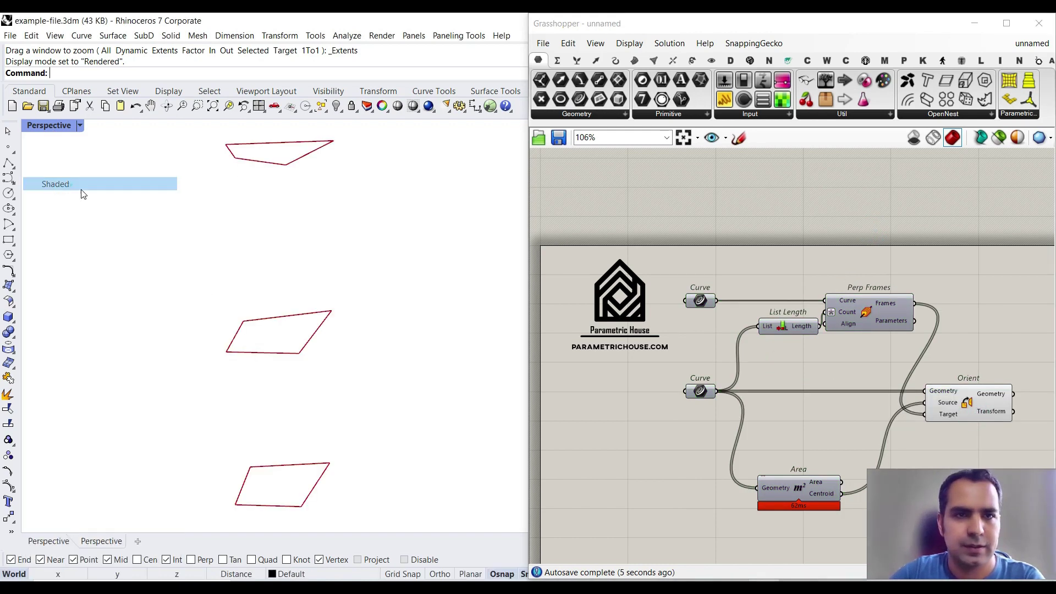
right_click(705, 301)
click(734, 326)
- Reduce the command history area above the viewport to a single line
scroll(190, 351, down, 4)
right_drag(191, 351, 295, 375)
right_drag(966, 394, 698, 333)
scroll(771, 358, up, 4)
right_drag(771, 357, 767, 417)
drag(592, 370, 625, 370)
click(674, 305)
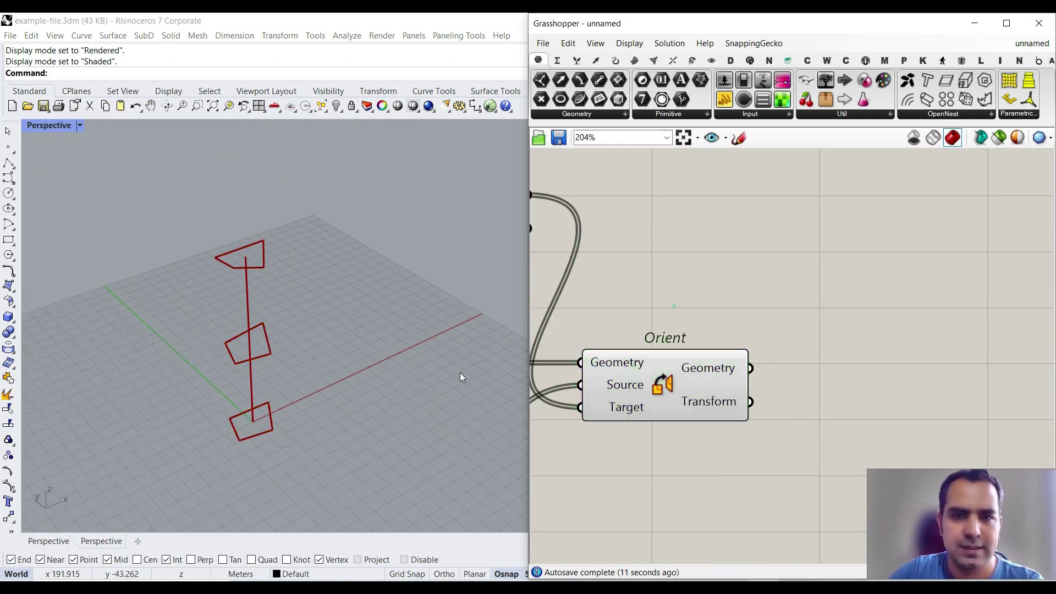
scroll(245, 361, up, 4)
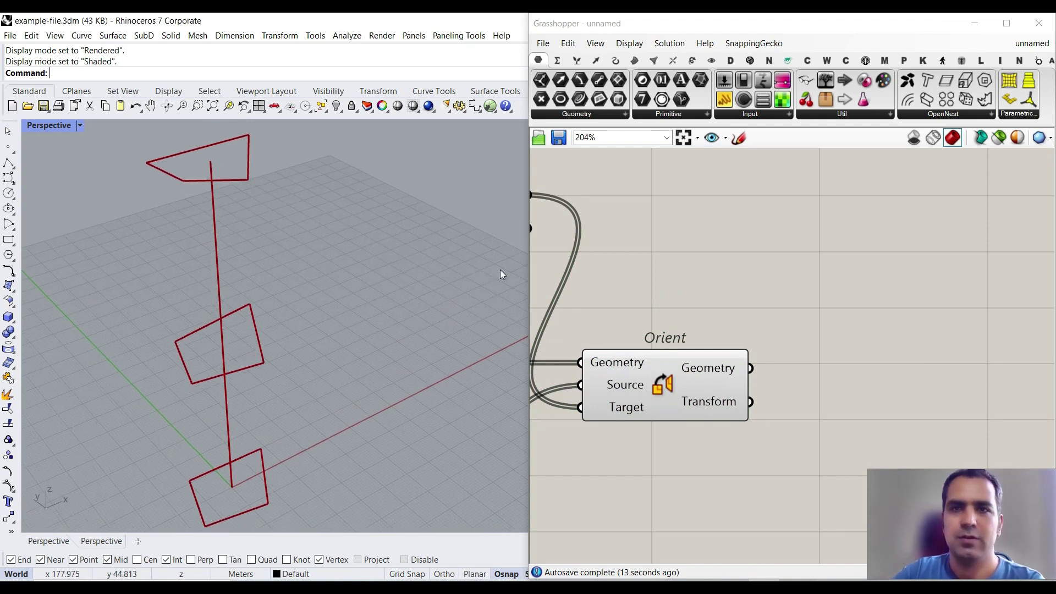
drag(332, 81, 336, 53)
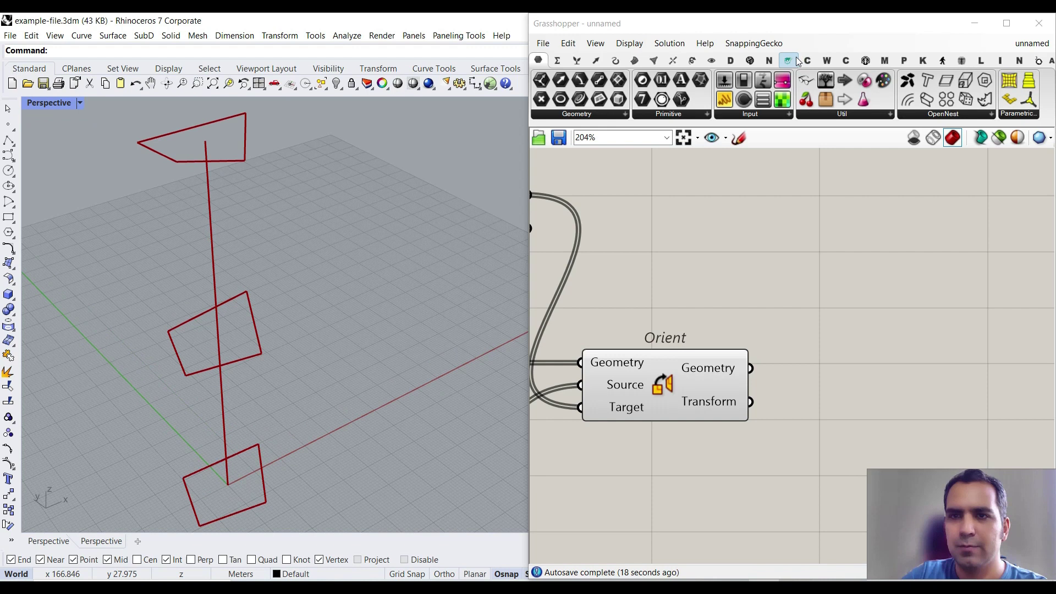
- Look through the tween curve components, add Tween Through Curves to the canvas and place it to the right of Orient
click(789, 63)
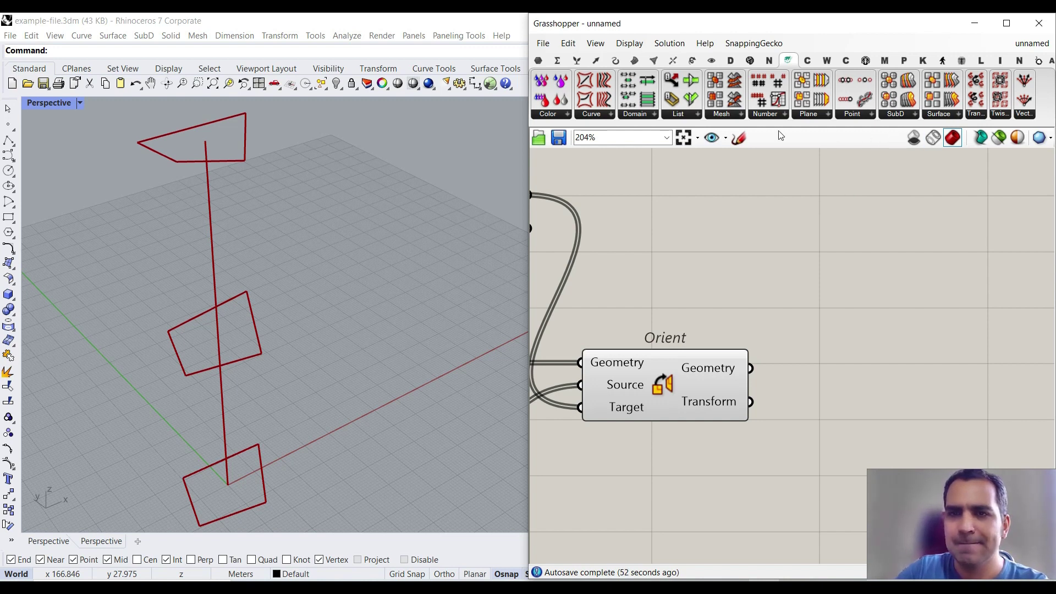
click(601, 115)
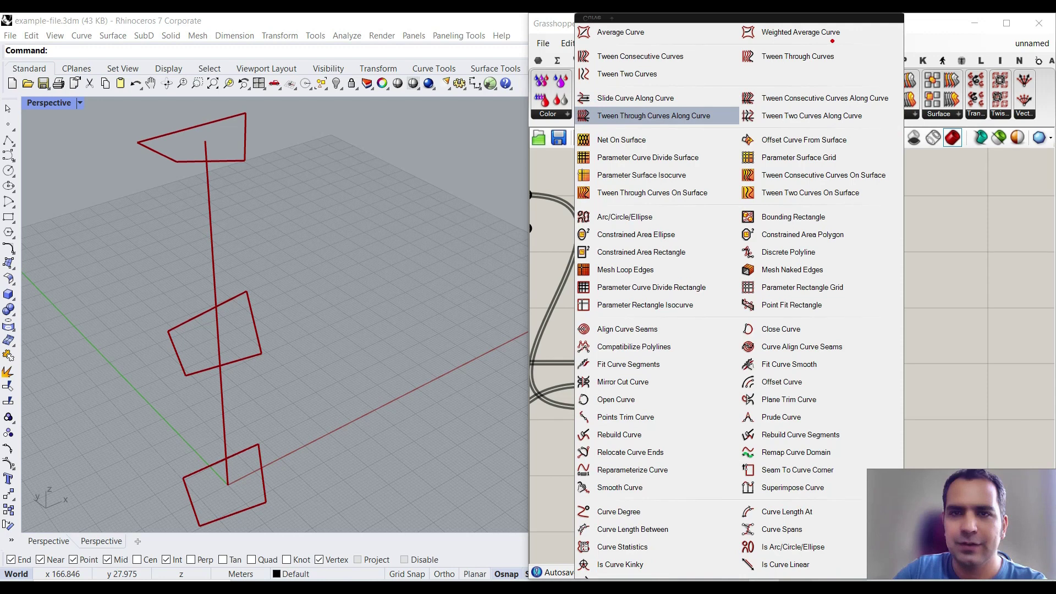
click(657, 115)
click(609, 116)
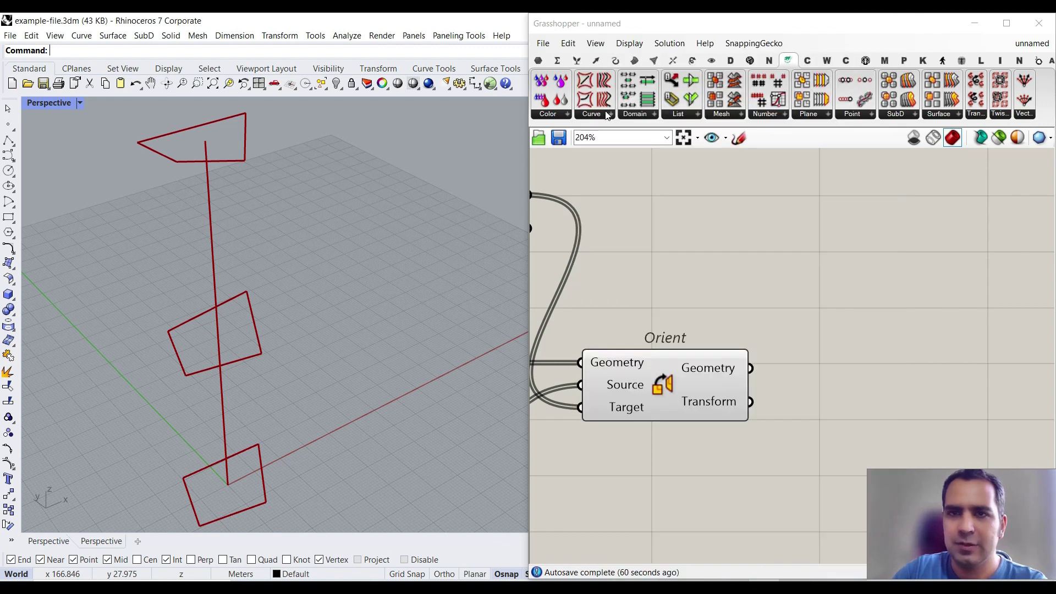
click(601, 114)
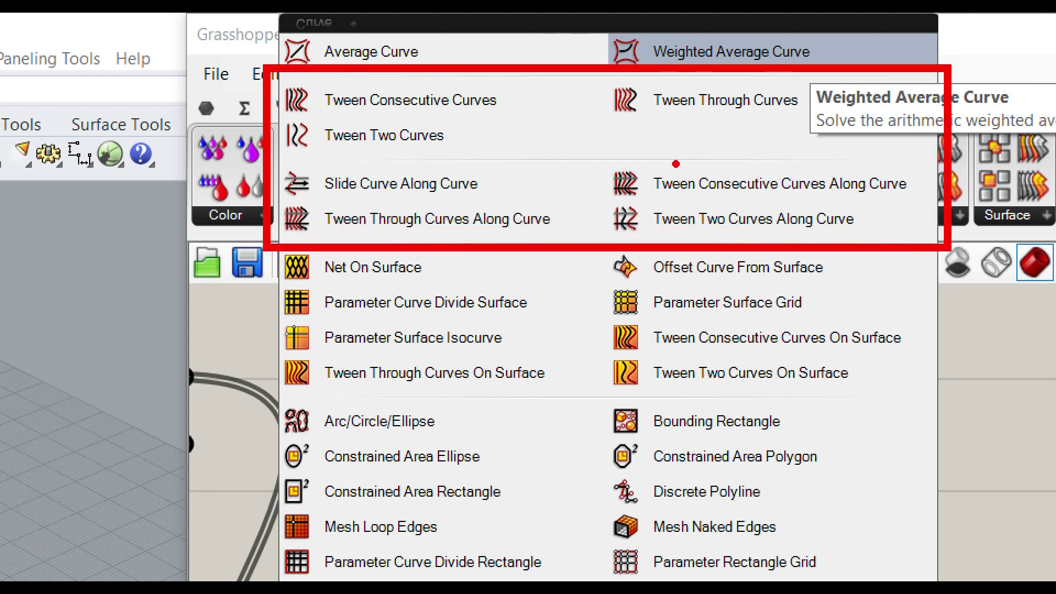
drag(605, 125, 803, 129)
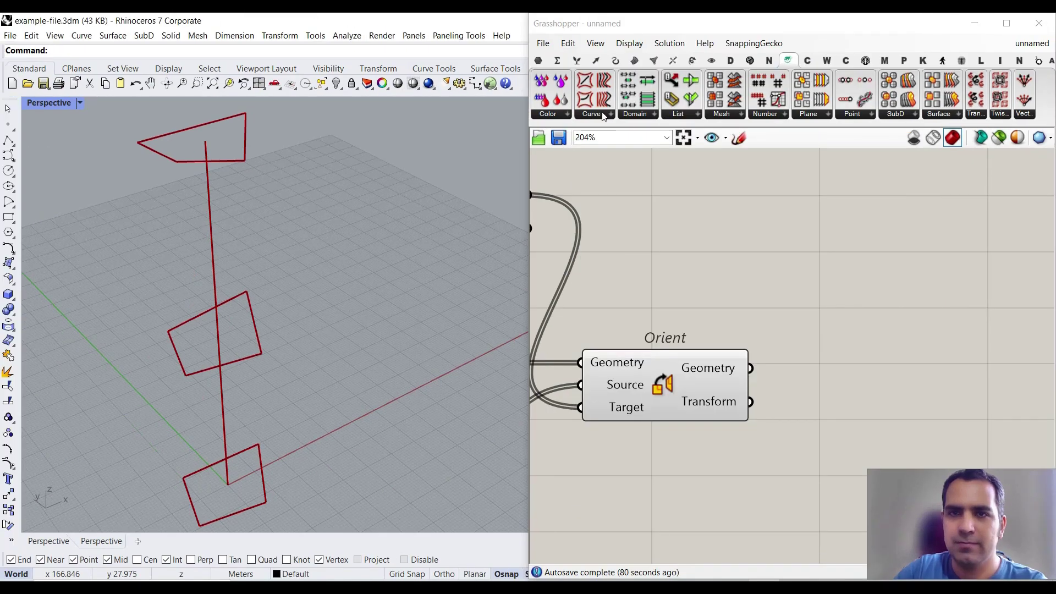
click(603, 116)
click(797, 57)
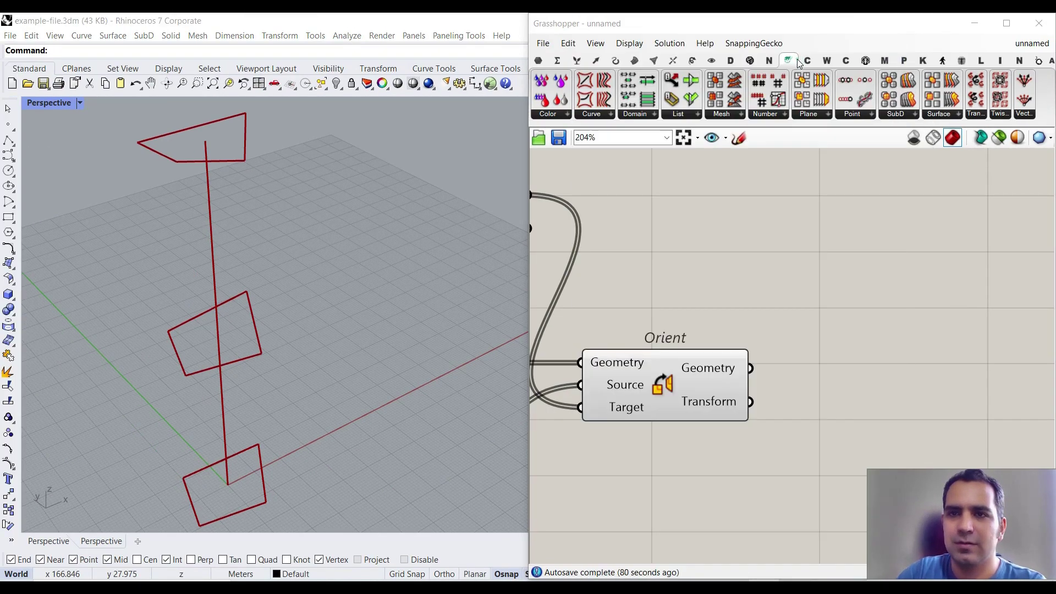
click(846, 285)
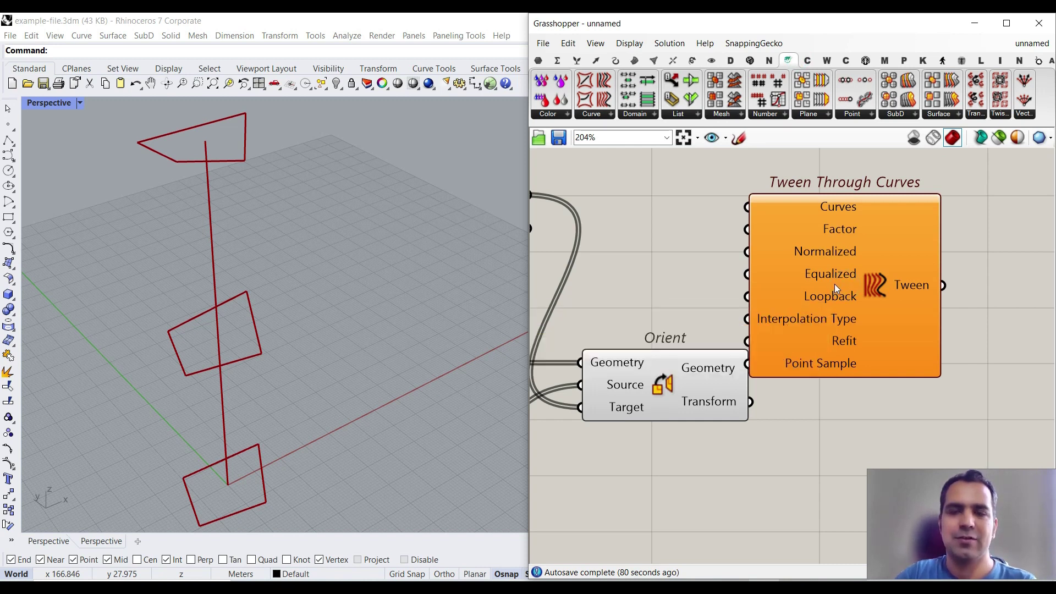
drag(838, 285, 1002, 310)
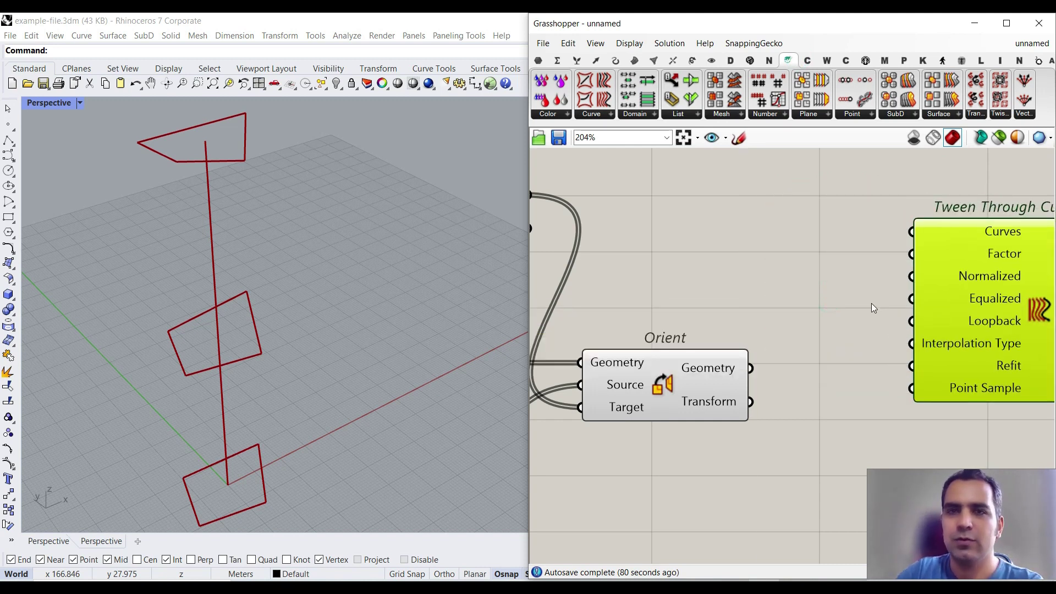
- Look up the native Tween Curve component among the curve spline components
click(616, 61)
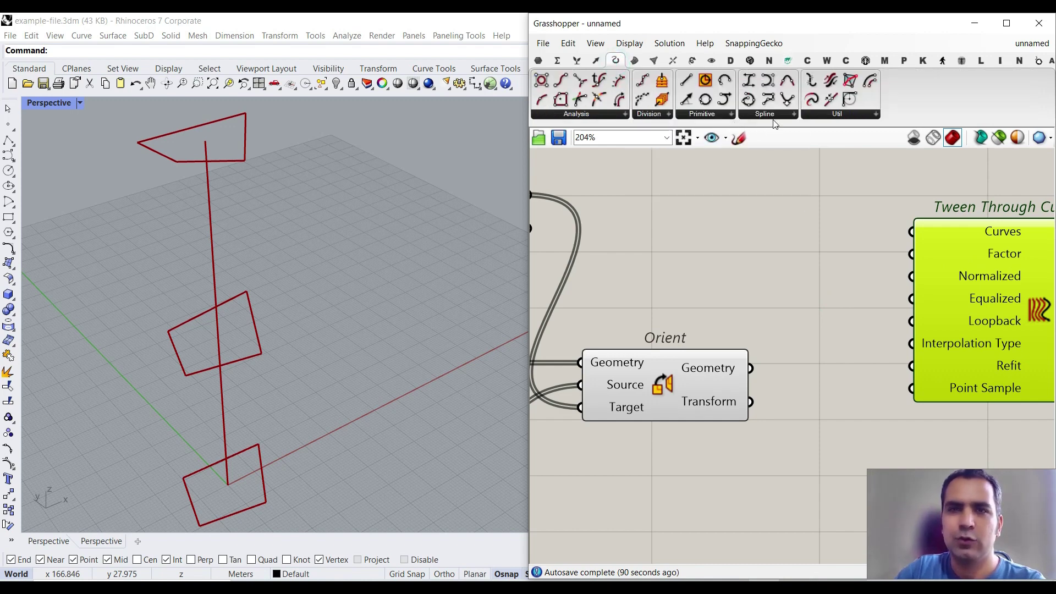
click(780, 114)
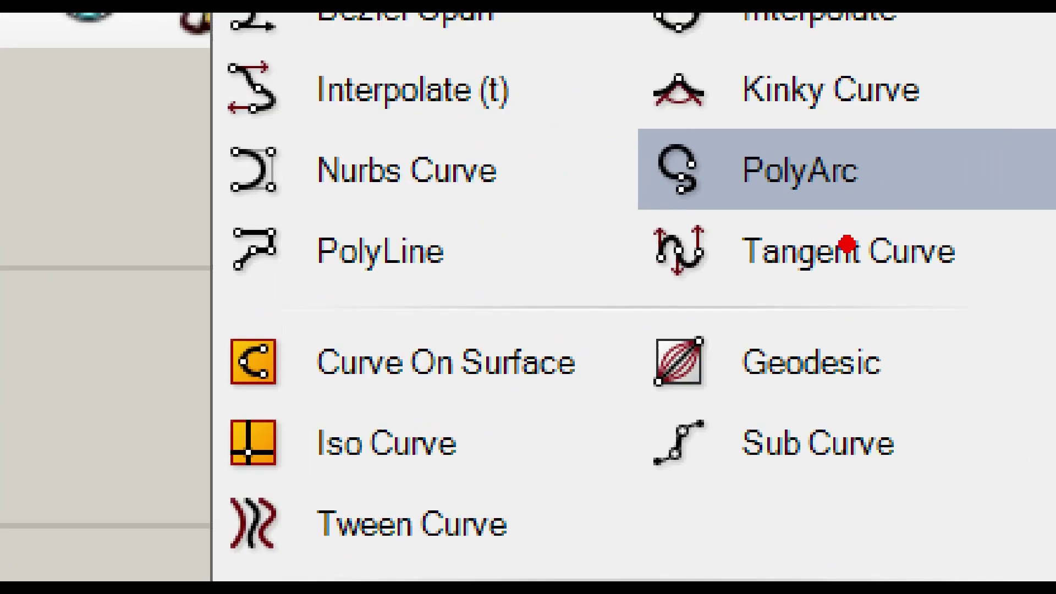
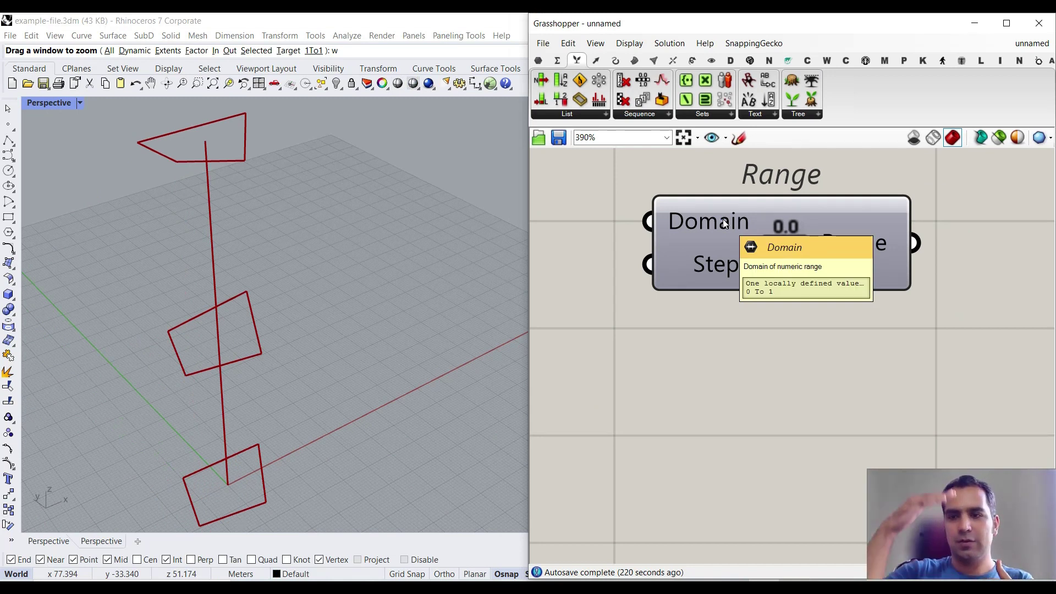
drag(499, 312, 172, 289)
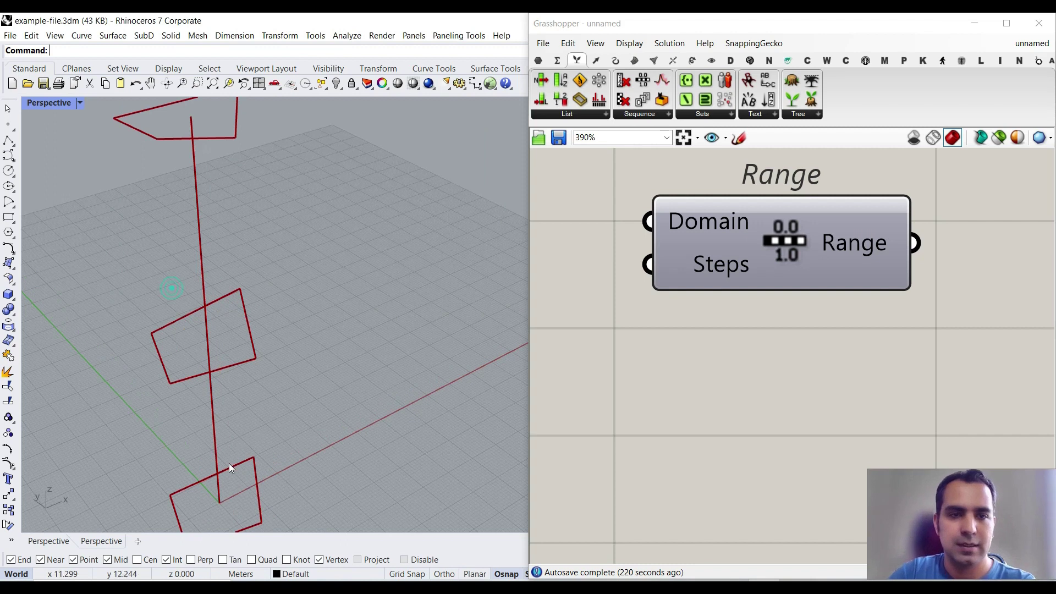
- Add a number slider of 25 for the Range steps and feed the Range output into Tween Through Curves' Factor input
right_drag(787, 338, 829, 356)
scroll(825, 349, down, 5)
scroll(818, 336, up, 5)
double_click(696, 404)
text(25)
key(Return)
scroll(701, 421, down, 2)
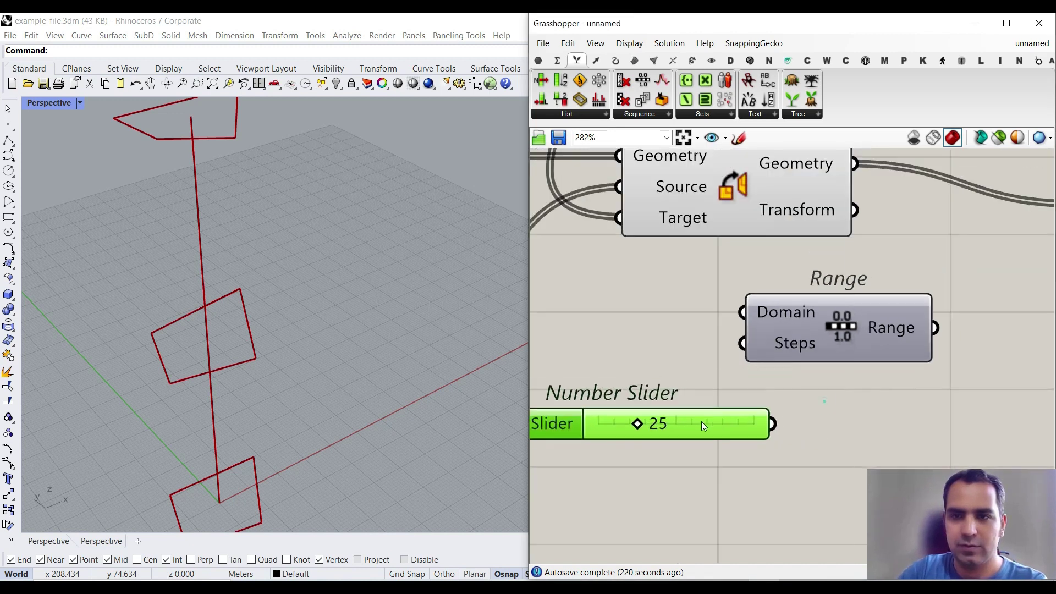
right_drag(953, 410, 776, 419)
drag(758, 337, 895, 246)
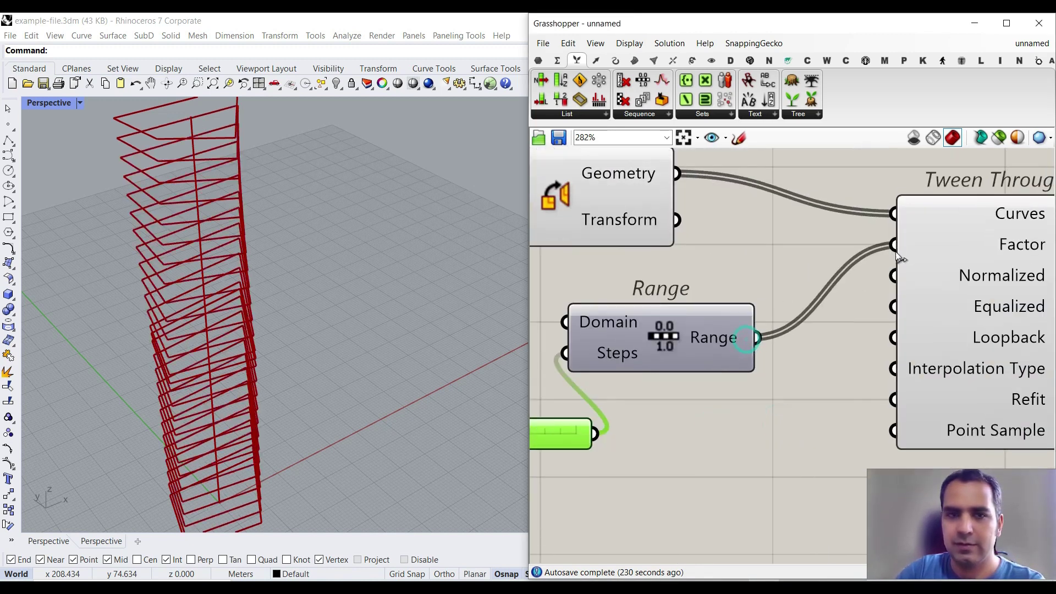
- Adjust the Range steps slider and move Tween Through Curves level with Orient's Geometry output
right_drag(628, 400, 783, 377)
click(712, 164)
right_drag(225, 396, 605, 432)
scroll(217, 298, down, 4)
mouse_move(616, 410)
mouse_down()
mouse_move(674, 409)
mouse_move(605, 406)
mouse_move(622, 409)
mouse_up()
right_drag(310, 345, 166, 299)
scroll(166, 299, up, 5)
scroll(737, 348, down, 4)
right_drag(844, 307, 752, 320)
drag(716, 318, 703, 300)
right_drag(638, 312, 657, 313)
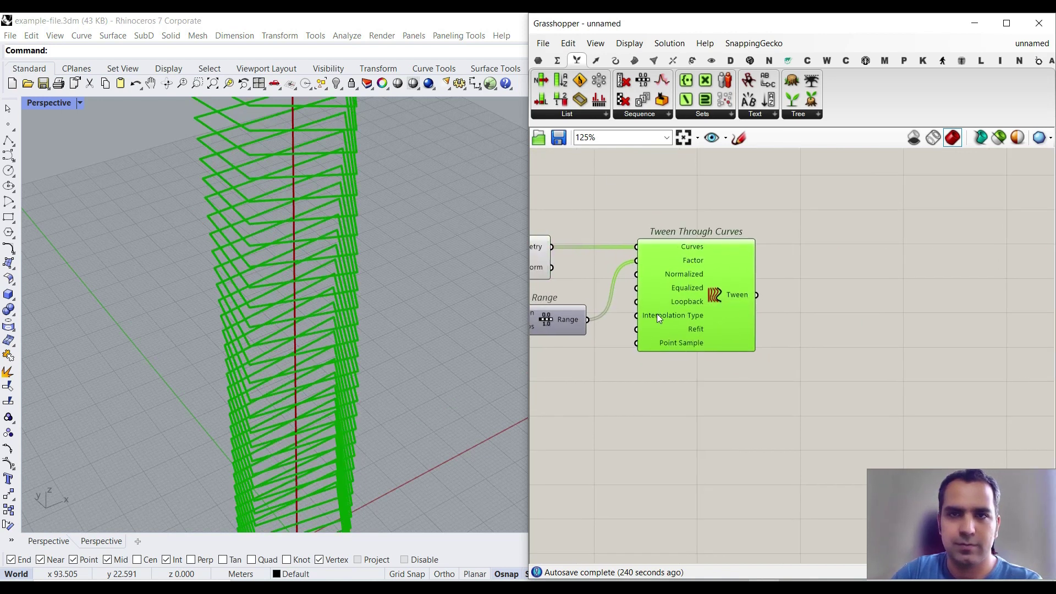
- Add a Surface parameter to the right of Tween Through Curves and connect the Tween output to it
click(536, 59)
click(599, 114)
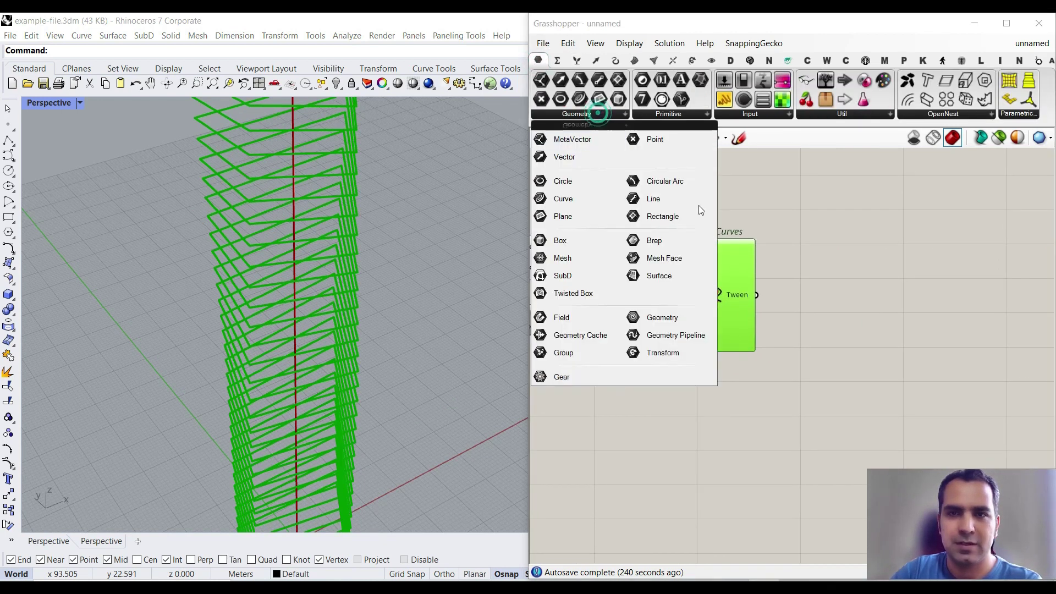
click(658, 276)
click(827, 282)
drag(756, 295, 820, 287)
scroll(283, 335, down, 4)
right_drag(283, 335, 272, 264)
scroll(276, 322, down, 6)
scroll(272, 262, up, 7)
scroll(272, 262, up, 8)
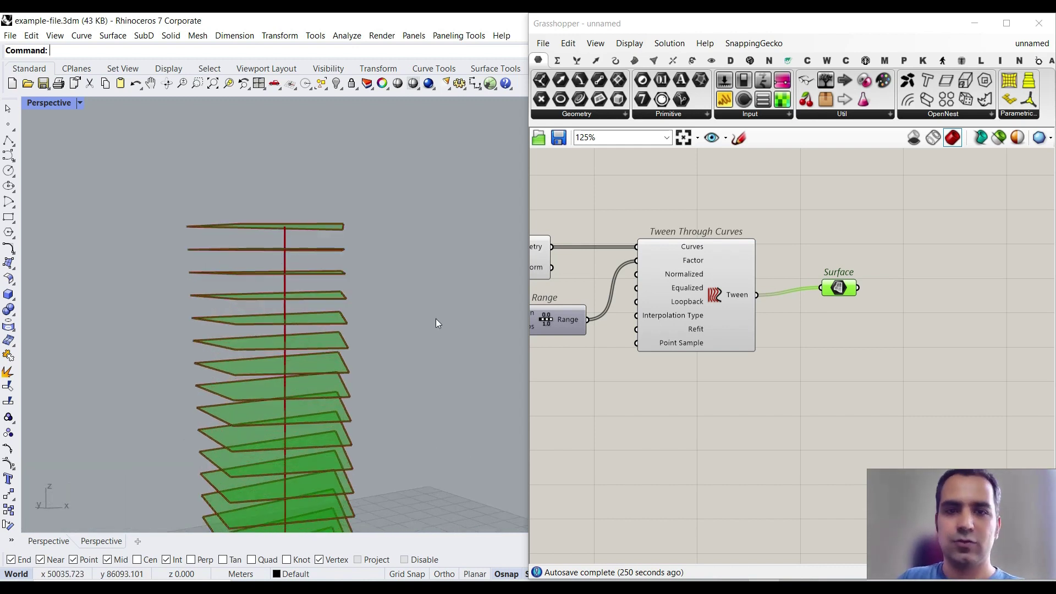
- Set the Range steps slider to 8 to reduce the number of floors
right_drag(479, 348, 691, 319)
drag(673, 330, 658, 330)
scroll(412, 297, down, 10)
right_drag(411, 297, 382, 344)
scroll(348, 420, up, 7)
drag(332, 417, 332, 416)
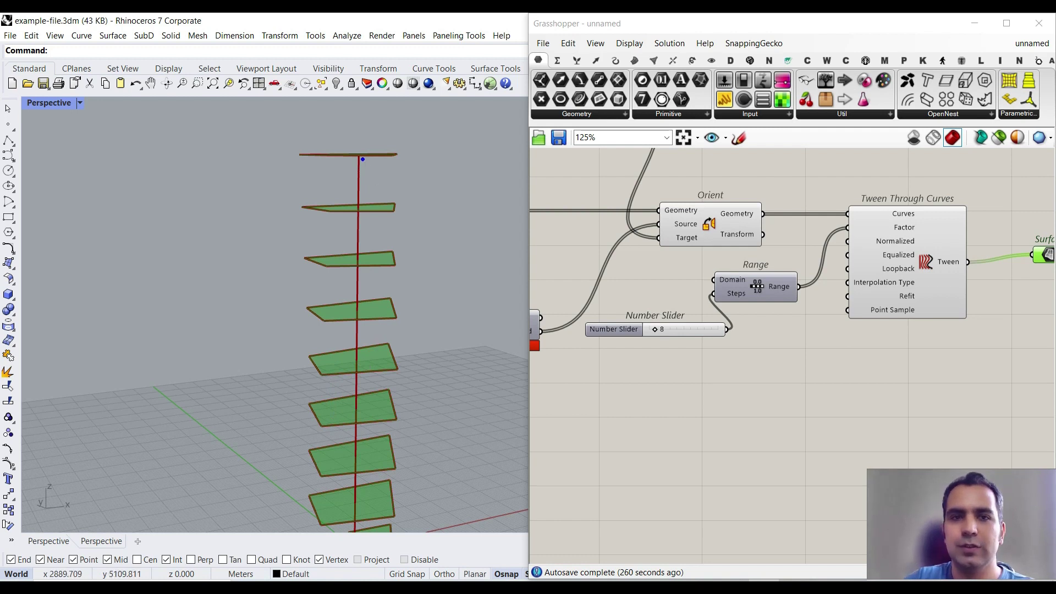
drag(374, 149, 379, 161)
drag(324, 211, 323, 212)
drag(294, 108, 384, 107)
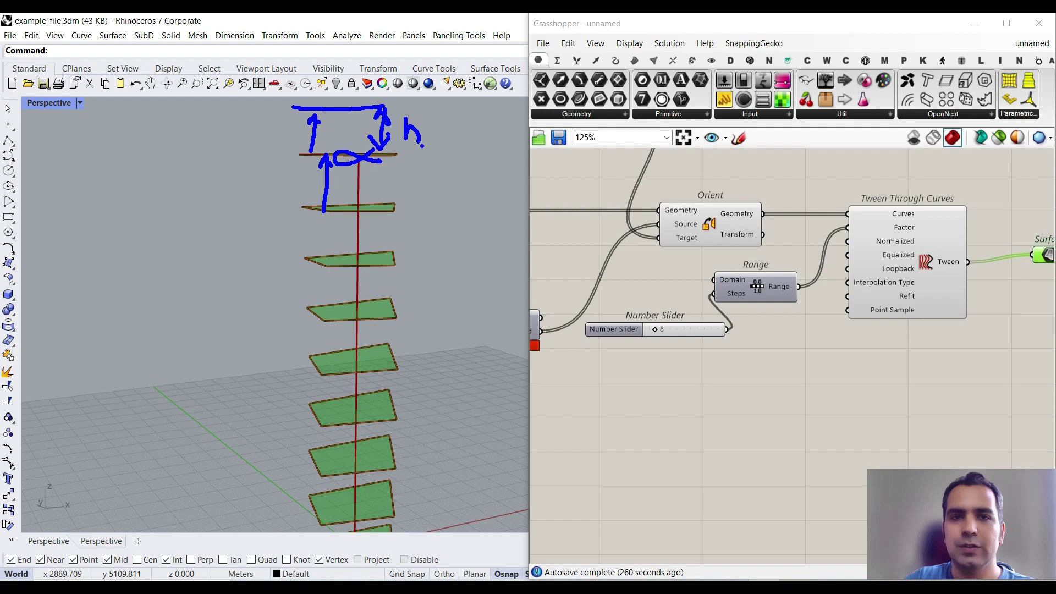
key(Escape)
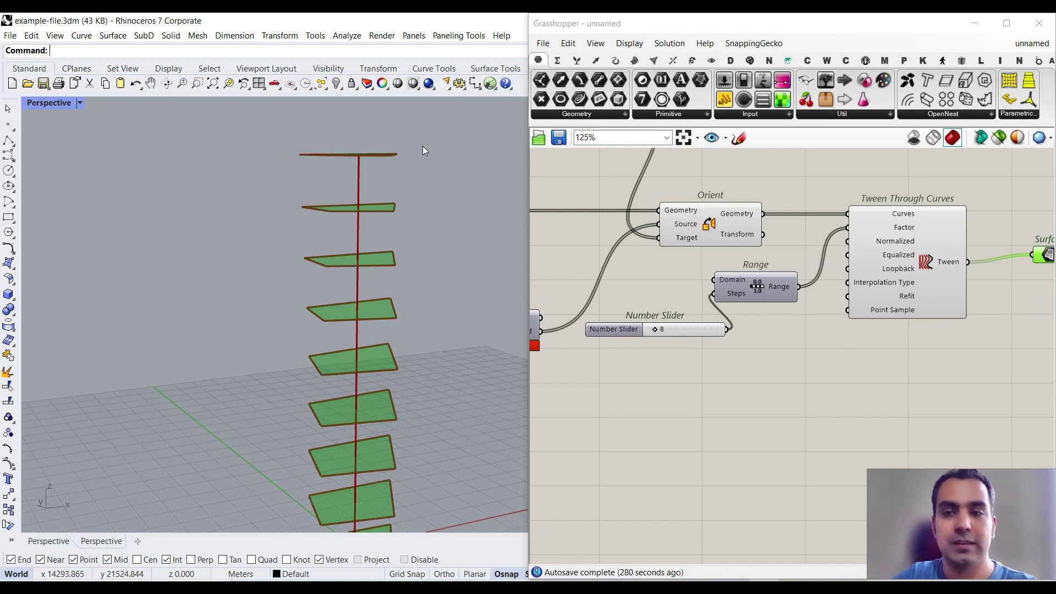
- Move the Surface parameter away from Tween Through Curves and disconnect the Tween output from it
right_drag(1030, 275, 785, 277)
drag(797, 254, 832, 260)
scroll(709, 269, up, 3)
ctrl+drag(734, 265, 934, 265)
click(877, 363)
- Place a Cull Index component between Tween Through Curves and Surface, connecting the Tween output to its List input
click(577, 60)
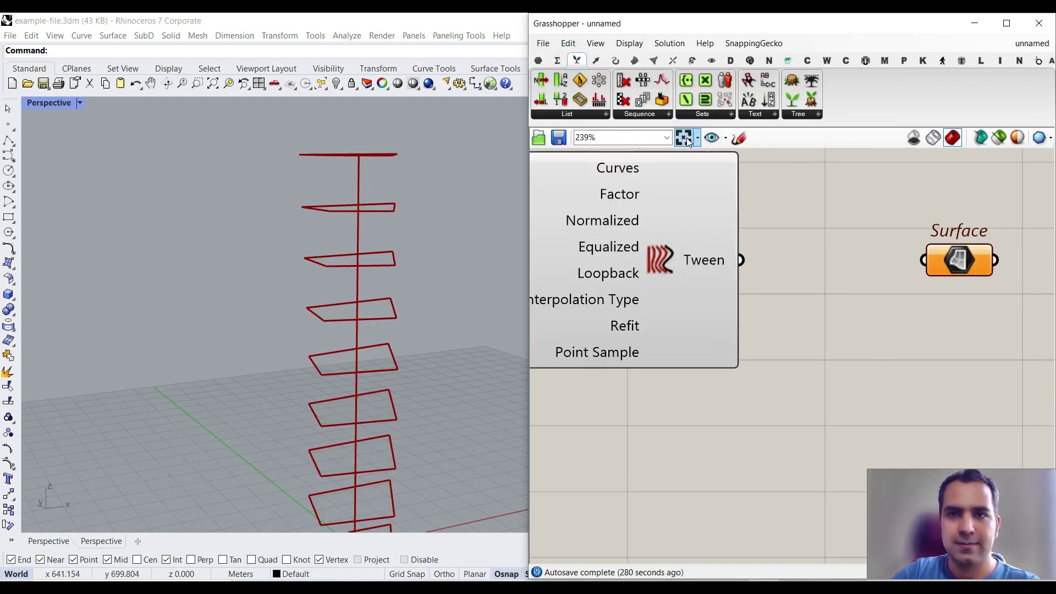
click(652, 115)
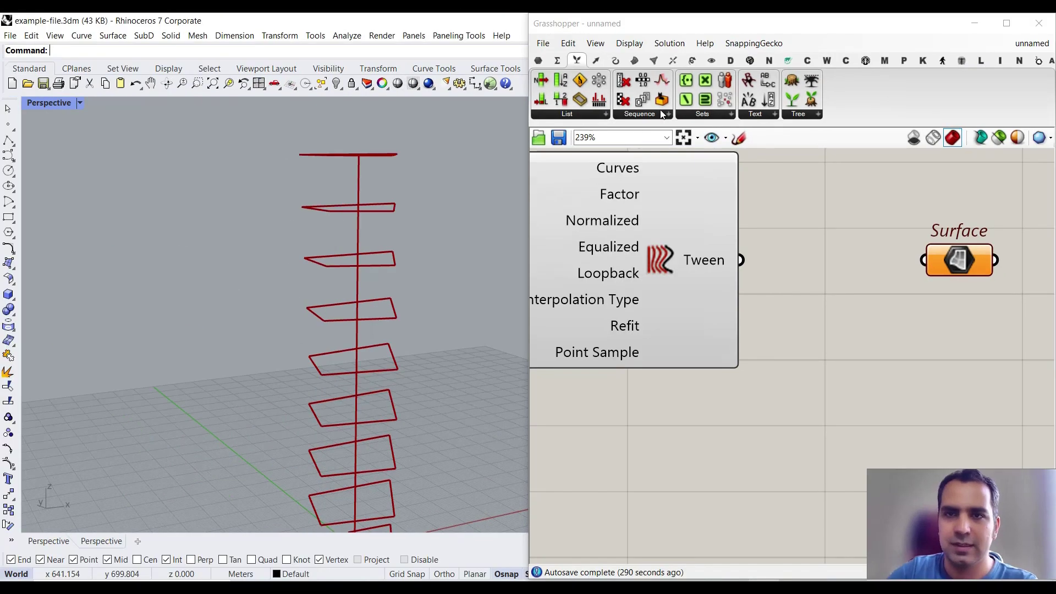
click(640, 115)
drag(637, 137, 863, 334)
drag(740, 260, 794, 308)
right_drag(928, 285, 817, 249)
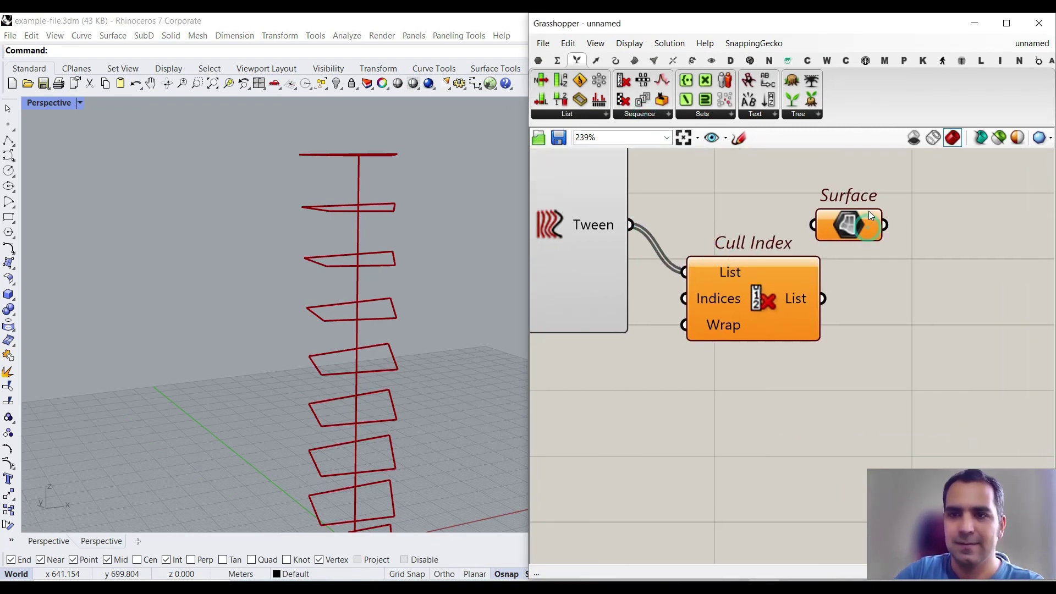
drag(869, 215, 983, 215)
drag(747, 309, 797, 281)
- Add a panel containing 0 and connect it to Cull Index's Indices input
click(655, 380)
scroll(655, 380, up, 1)
double_click(655, 381)
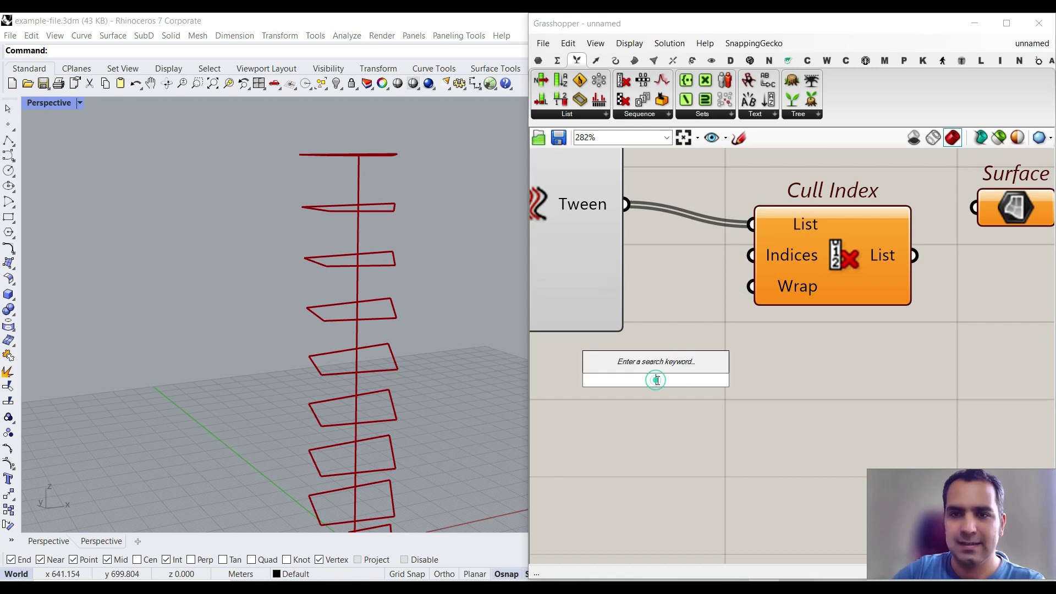
text(panel)
key(Return)
drag(716, 352, 755, 263)
key(Delete)
key(ctrl+z)
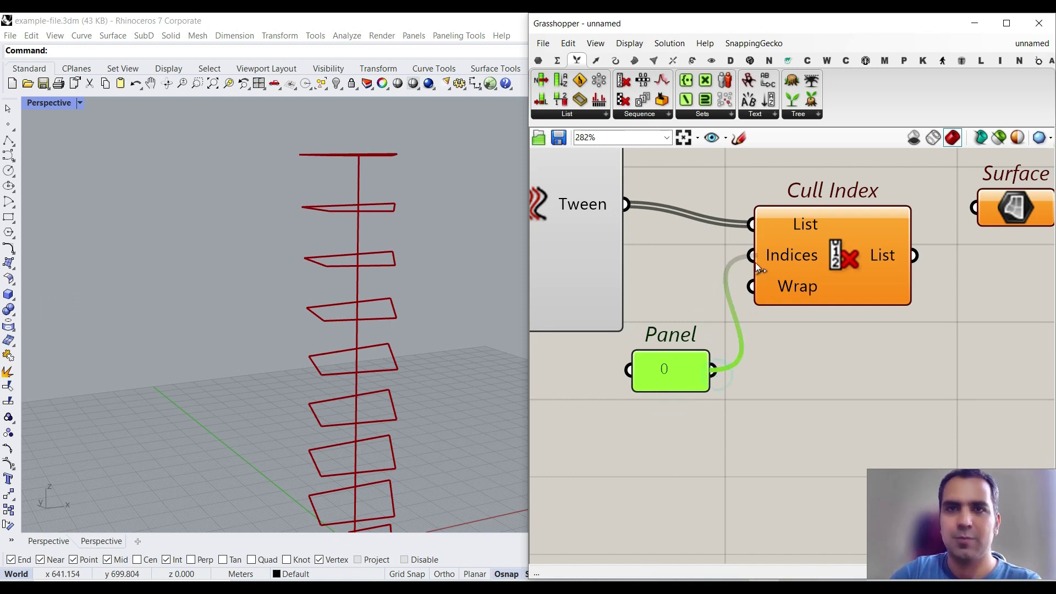
- Reverse the List input of Cull Index so that the topmost curve is culled instead of the ground one
click(855, 248)
scroll(342, 267, down, 10)
scroll(365, 361, up, 6)
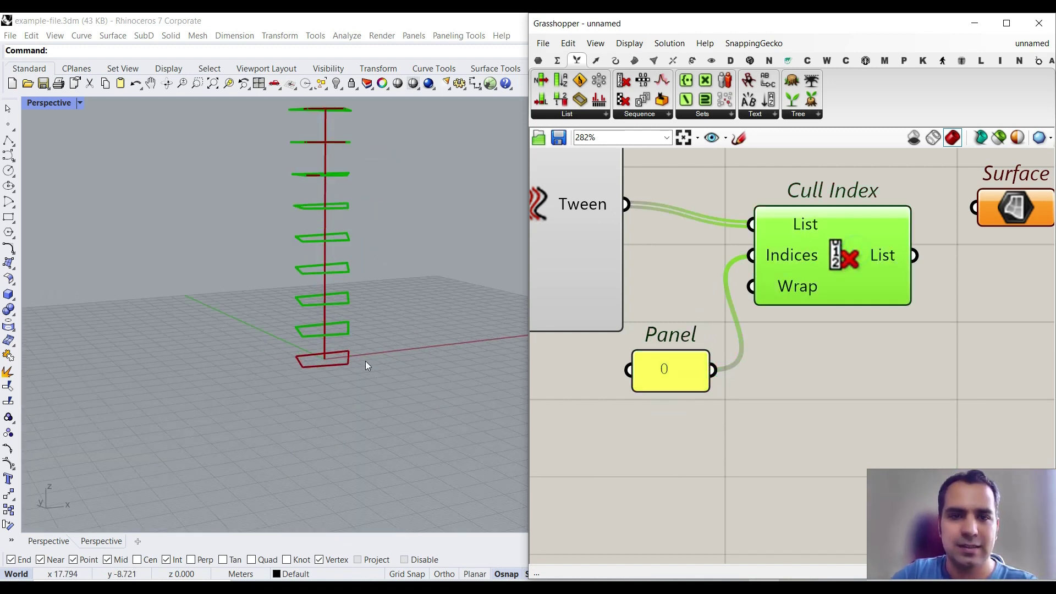
right_drag(365, 361, 270, 365)
scroll(308, 406, down, 4)
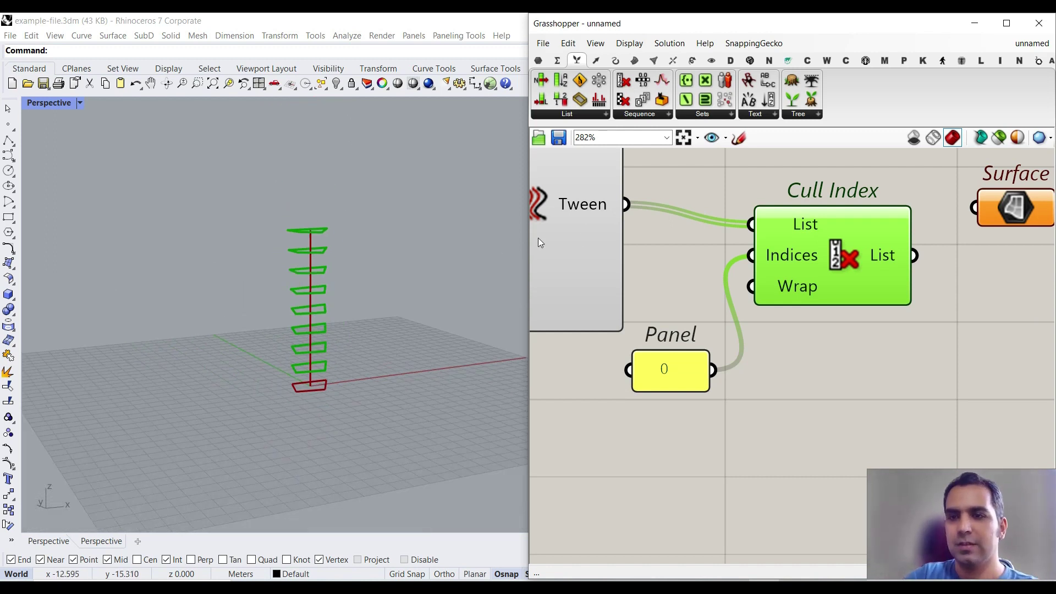
right_click(794, 224)
click(800, 303)
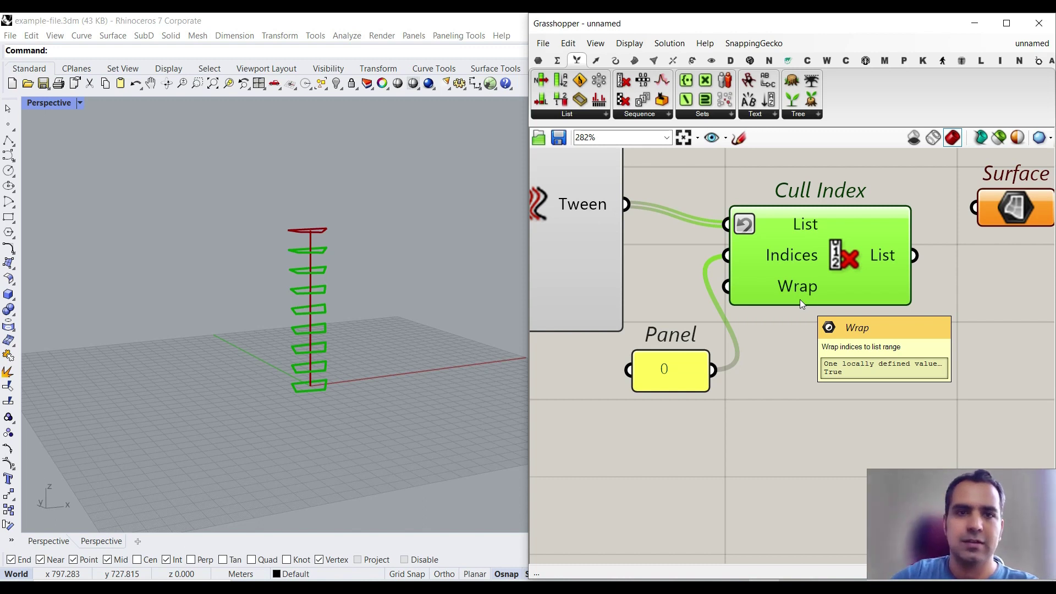
scroll(309, 221, up, 2)
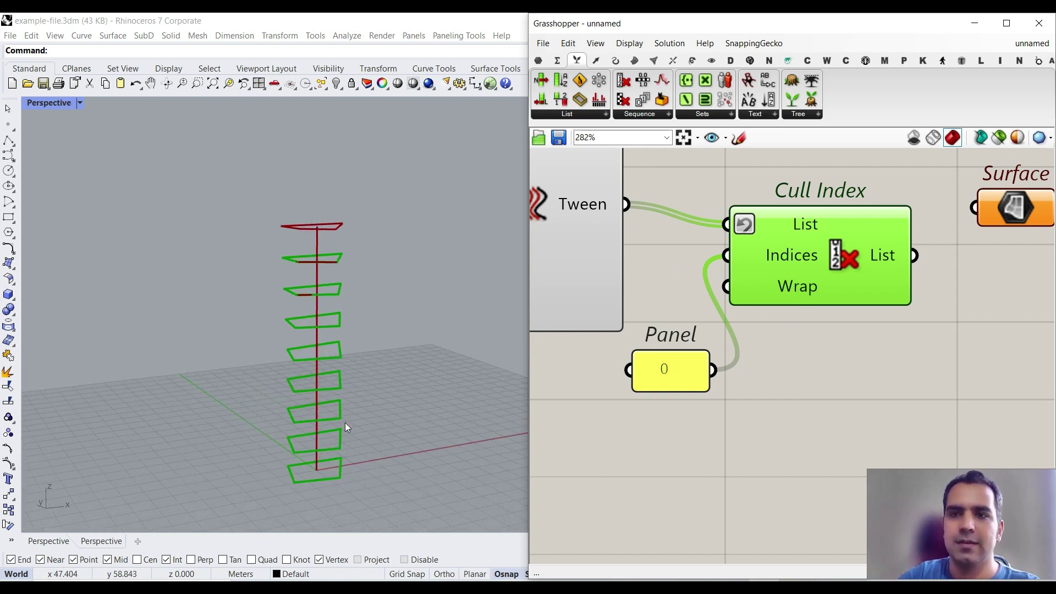
- Turn off the preview of Tween Through Curves and connect Cull Index's List output to the Surface parameter
right_click(546, 203)
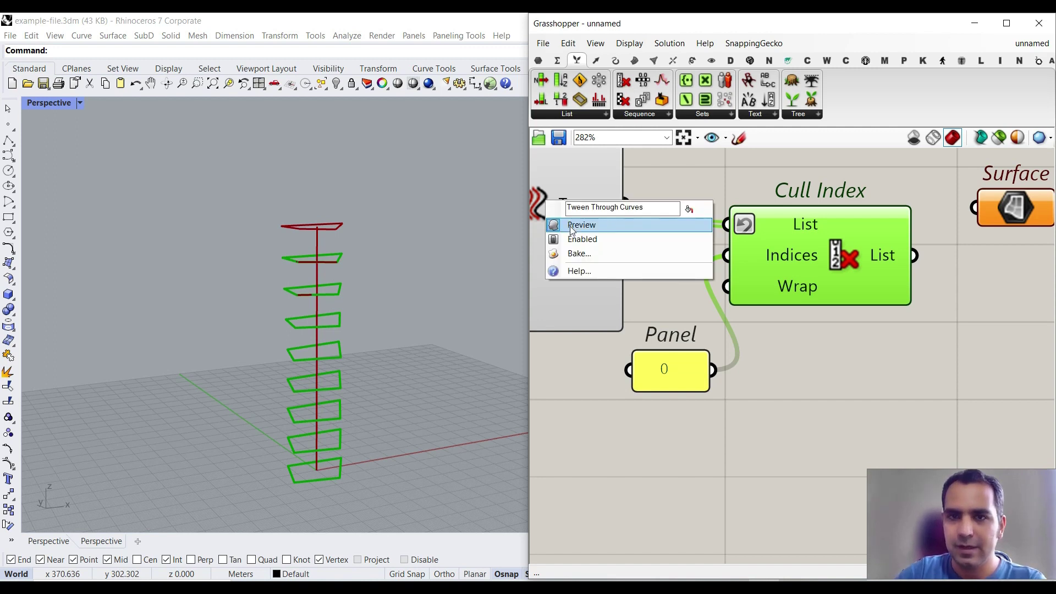
scroll(652, 289, down, 5)
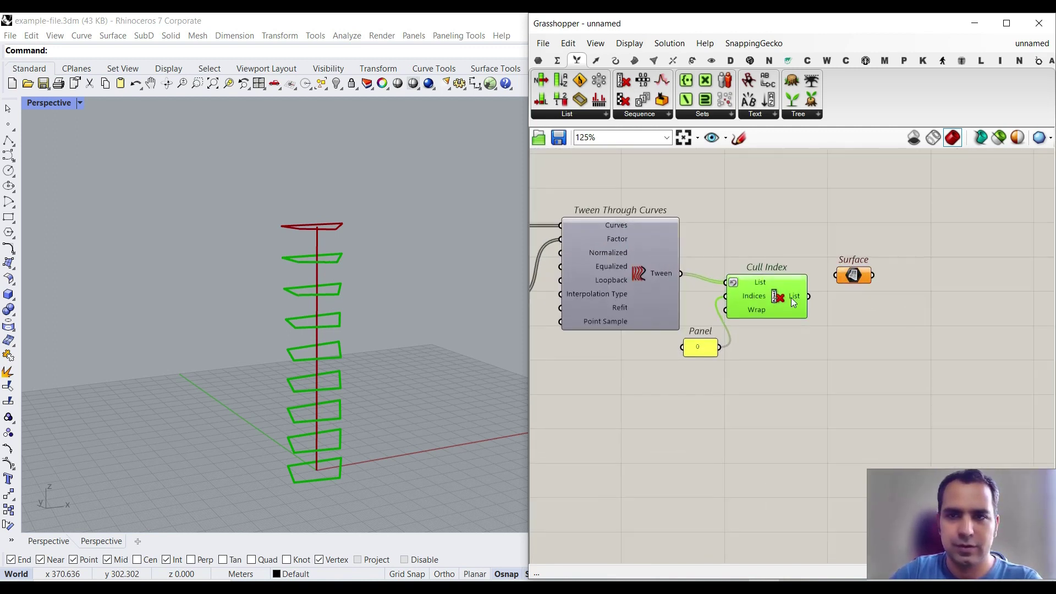
scroll(791, 298, up, 5)
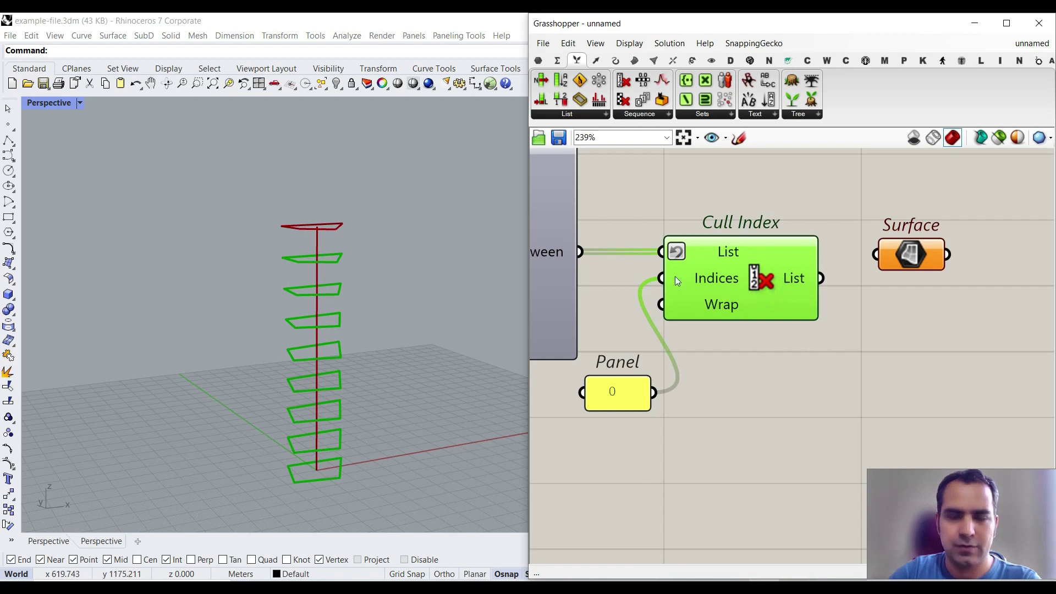
drag(821, 277, 876, 254)
scroll(913, 325, down, 3)
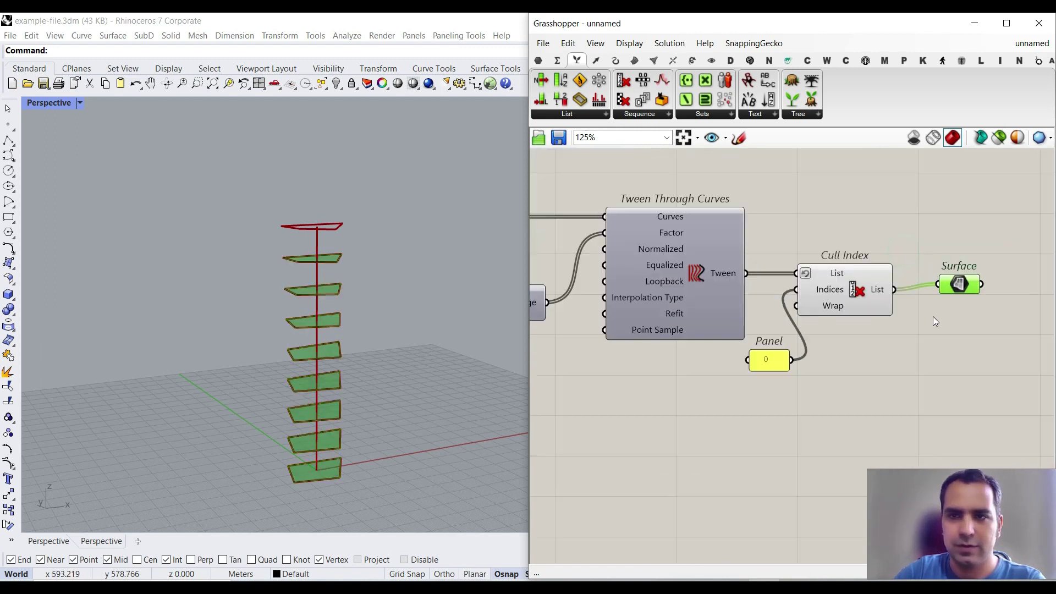
- Turn off the preview of the upstream profile and Orient components
scroll(924, 324, down, 5)
drag(874, 351, 680, 271)
right_click(823, 238)
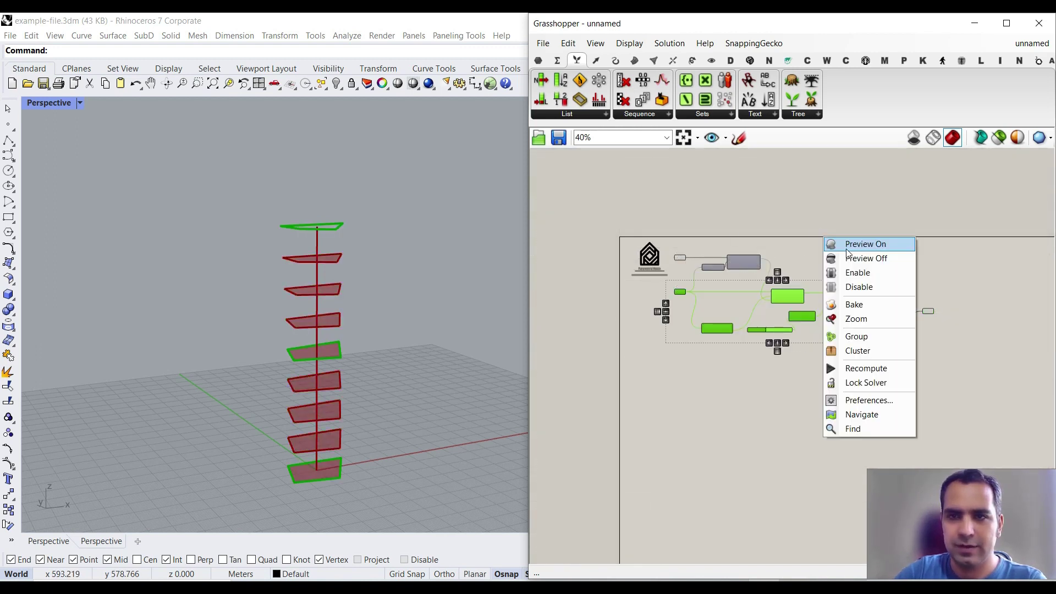
click(847, 260)
click(841, 259)
right_drag(341, 301, 262, 406)
click(813, 384)
- Add an Extrude component to the right of Surface and connect the floor surfaces to its Base input
scroll(806, 342, up, 10)
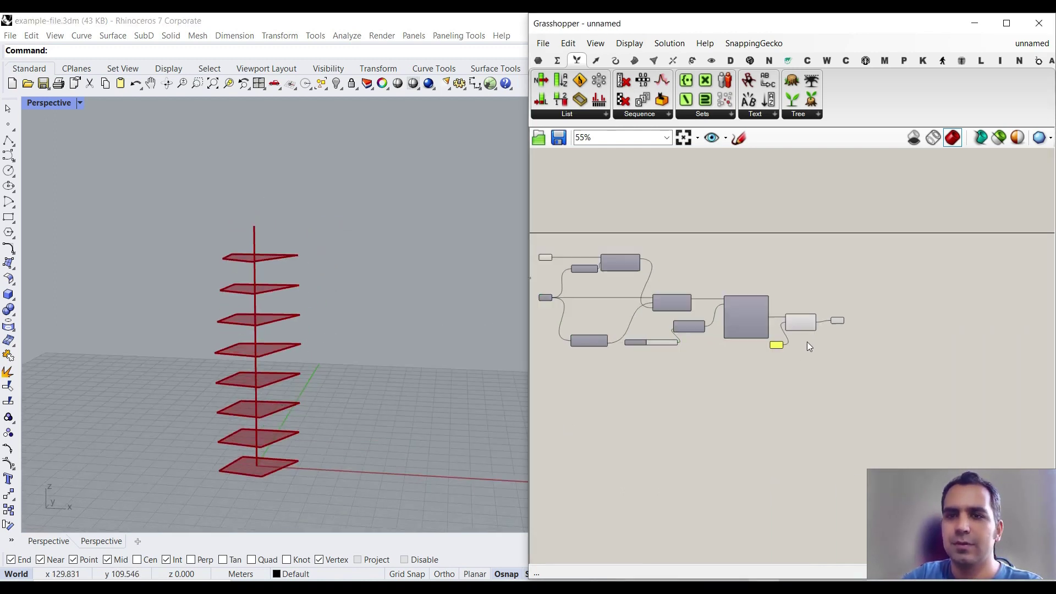
click(634, 61)
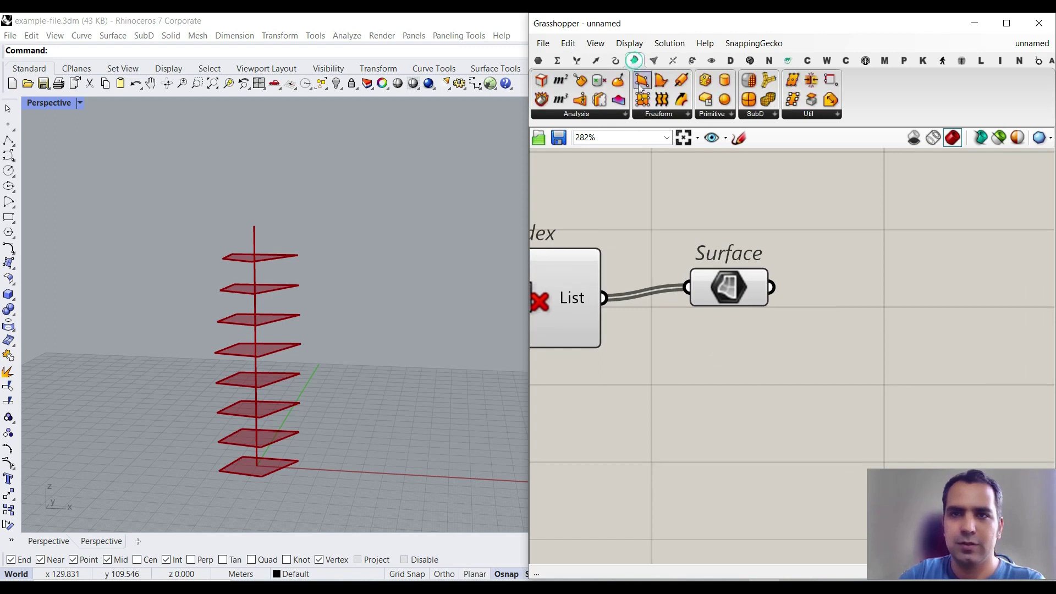
click(675, 114)
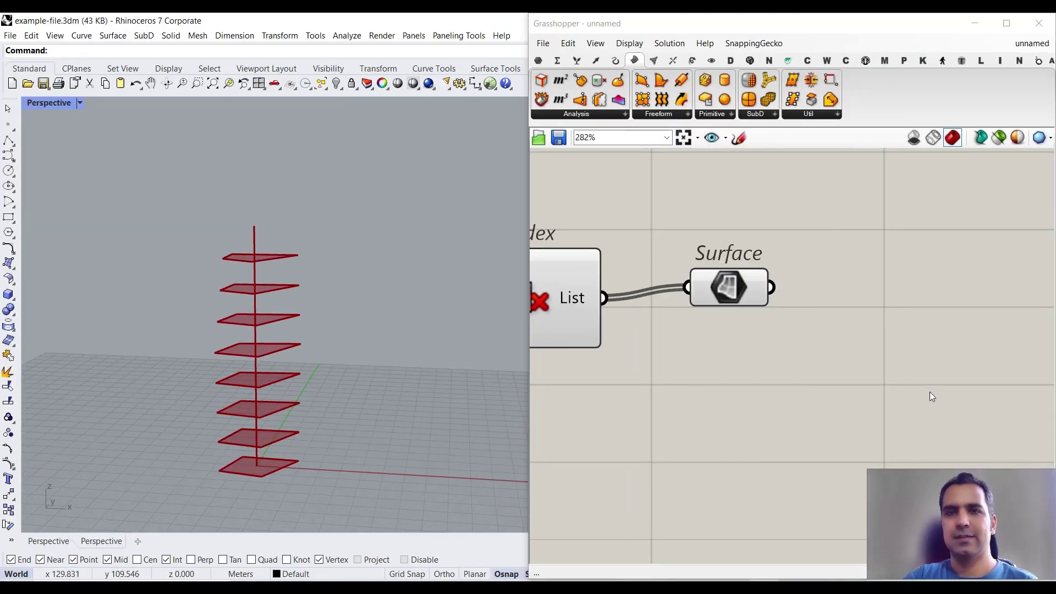
click(901, 322)
double_click(901, 319)
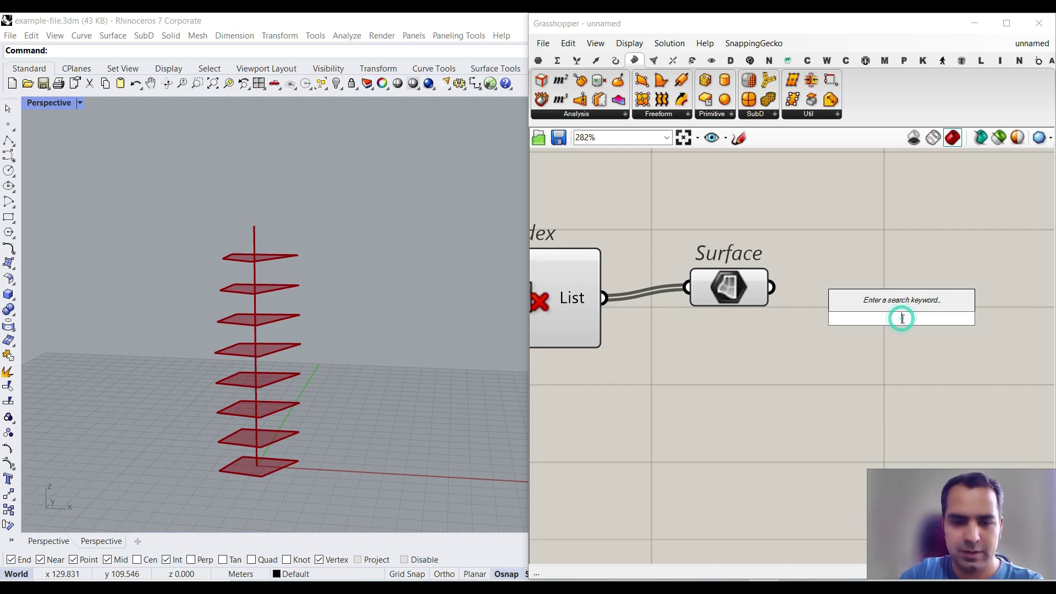
text(ext)
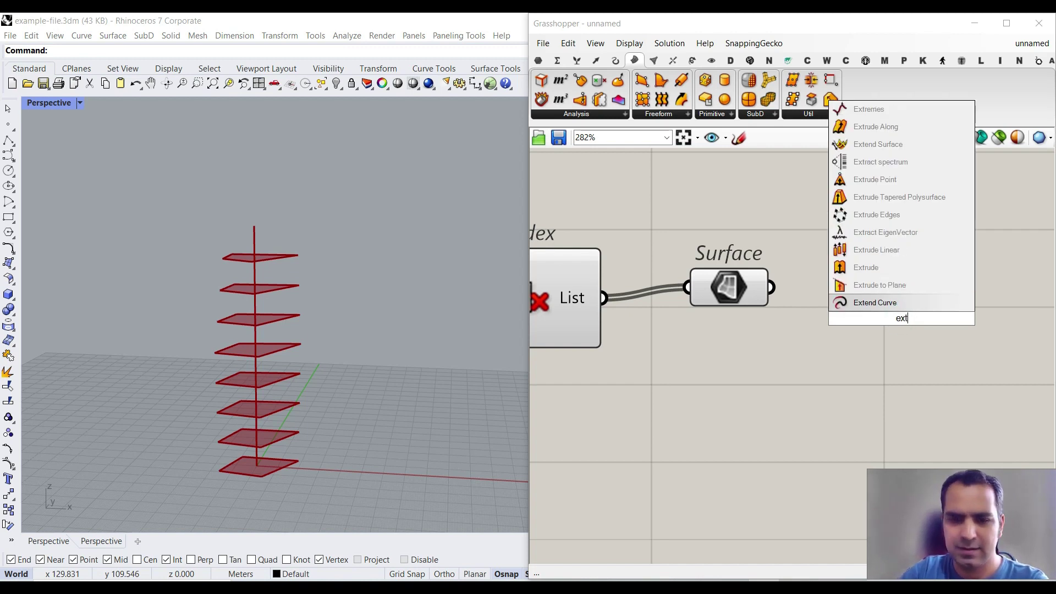
text(r)
click(879, 308)
drag(771, 287, 791, 303)
drag(866, 329, 943, 350)
- Add a Unit Z vector below Surface and connect it to Extrude's Direction input
double_click(747, 364)
text(z)
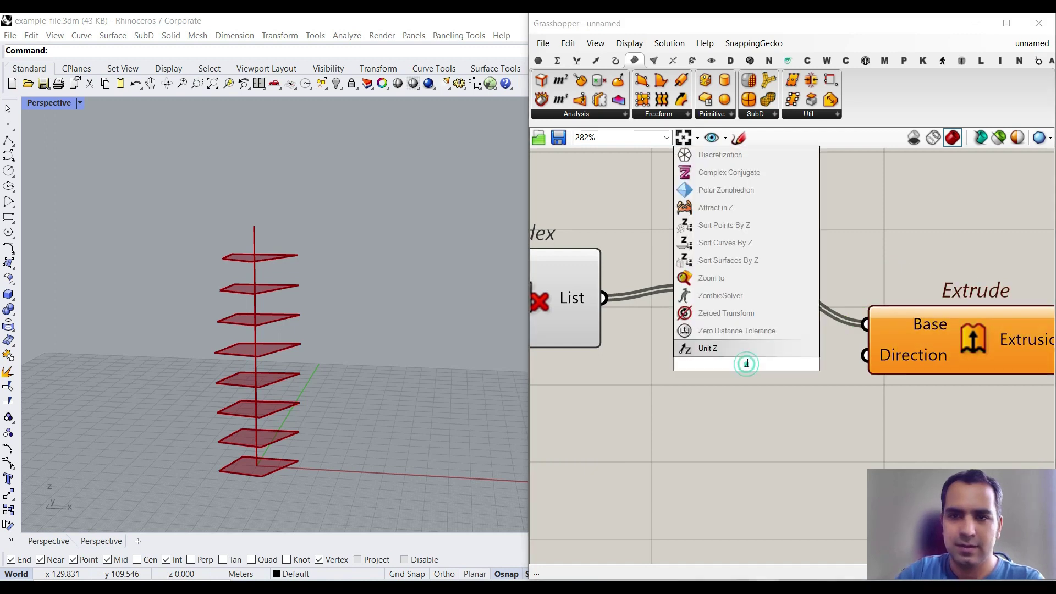
click(725, 346)
drag(850, 364, 865, 355)
right_drag(727, 366, 764, 314)
drag(765, 318, 738, 358)
right_drag(853, 369, 679, 363)
- Add a Custom Preview component after Extrude and connect the Extrusion output to its Geometry input
right_drag(790, 325, 679, 348)
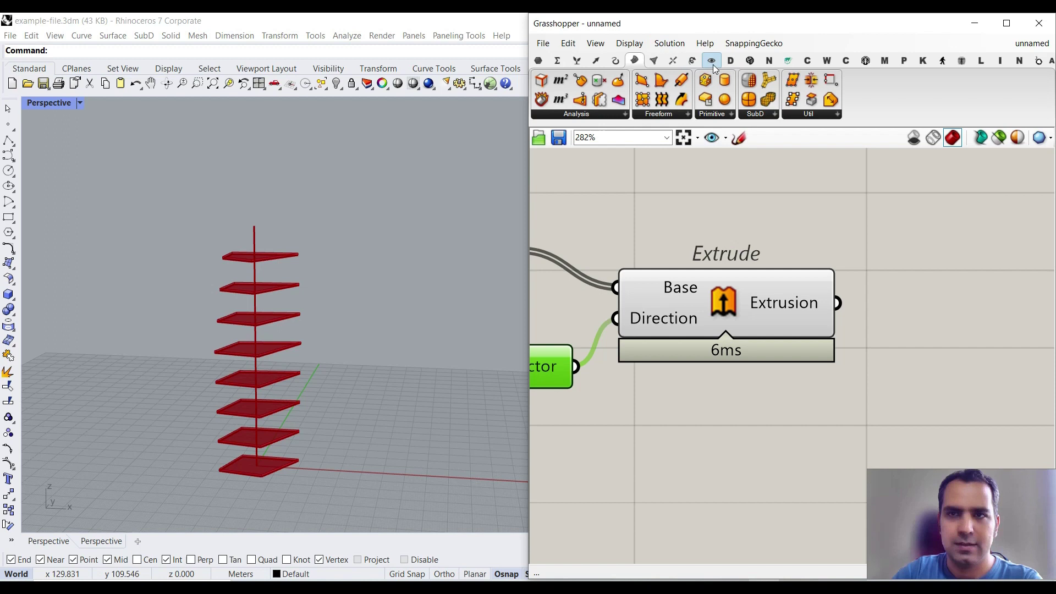
click(712, 62)
drag(787, 99, 929, 325)
drag(837, 303, 869, 320)
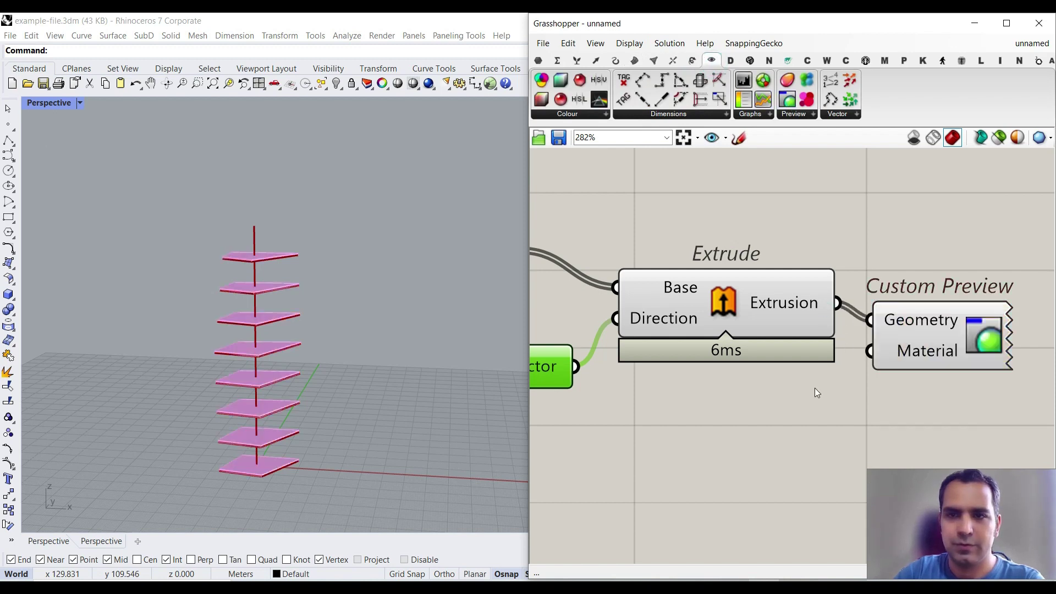
click(816, 393)
scroll(247, 365, up, 5)
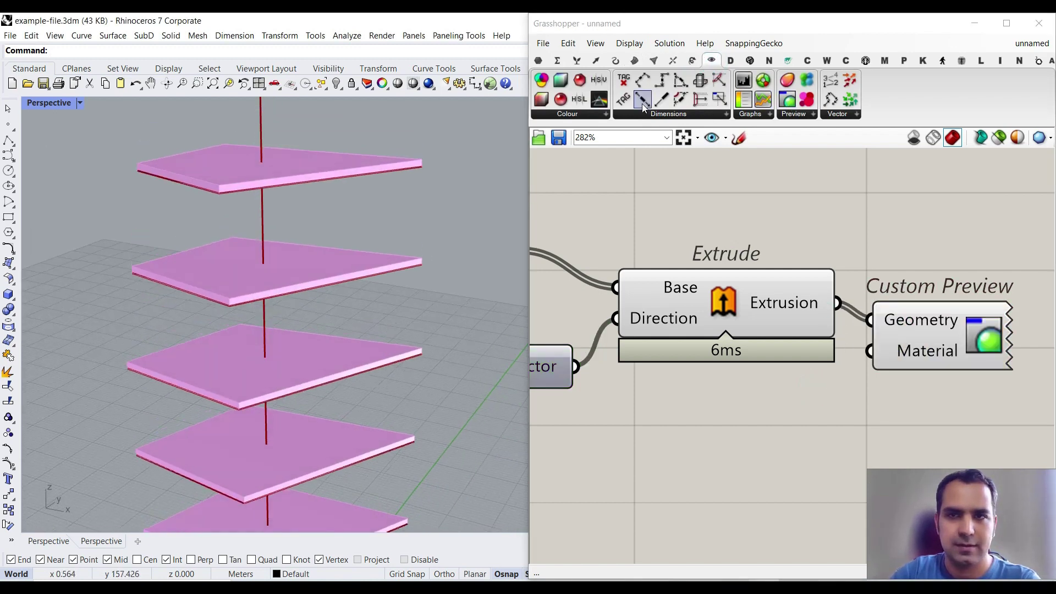
- Add a Brep Edges component above Custom Preview and connect the Extrusion output to its Brep input
click(634, 60)
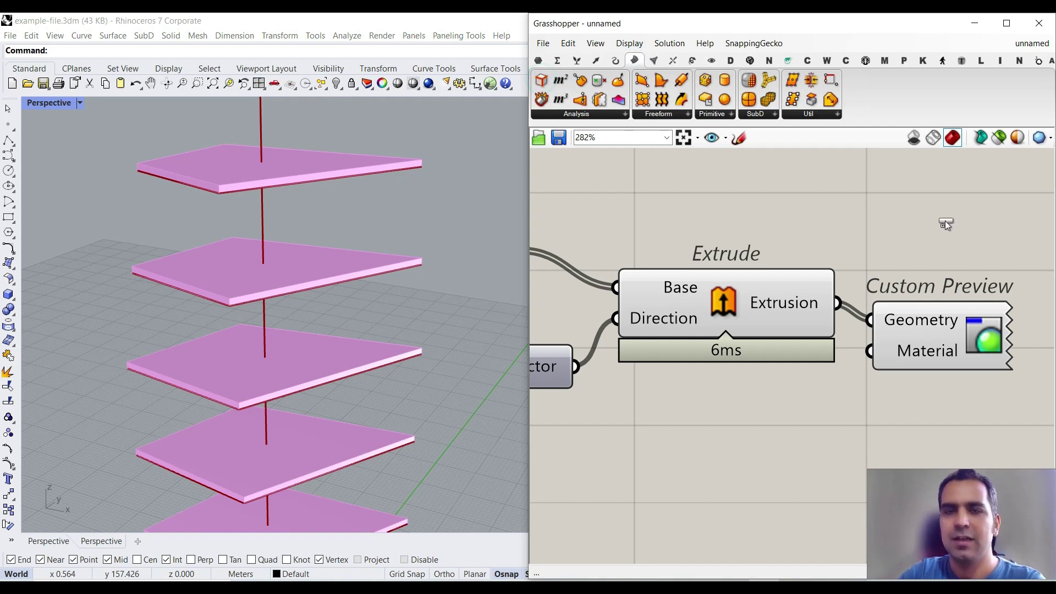
click(977, 232)
right_drag(889, 273, 836, 337)
drag(786, 367, 817, 300)
scroll(275, 319, down, 5)
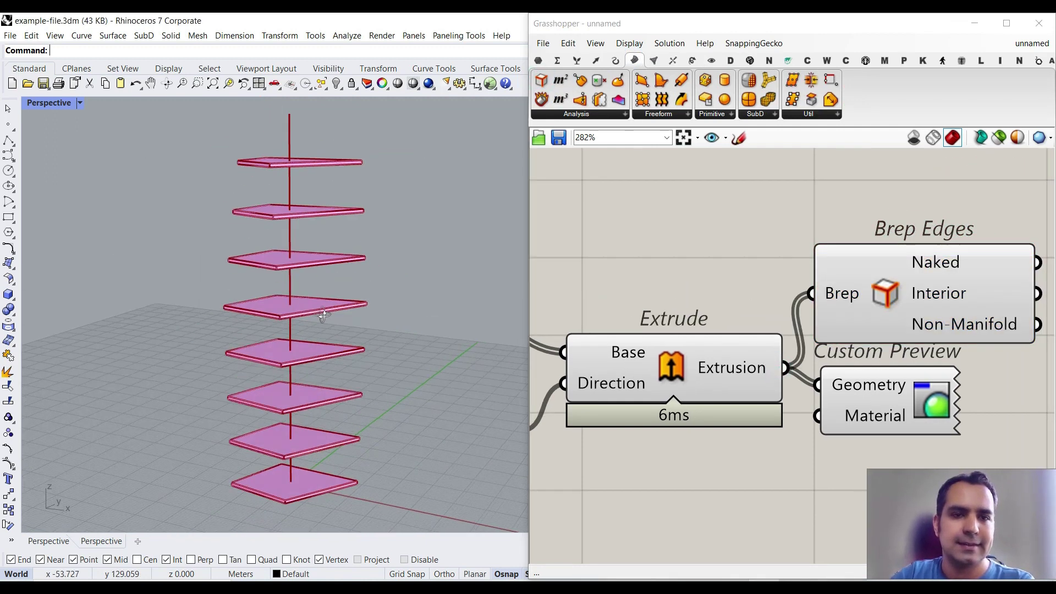
right_drag(664, 324, 785, 293)
- Add a 2.22 number slider, connect it to Unit Z's Factor input, and raise it to 2.96
scroll(785, 292, down, 3)
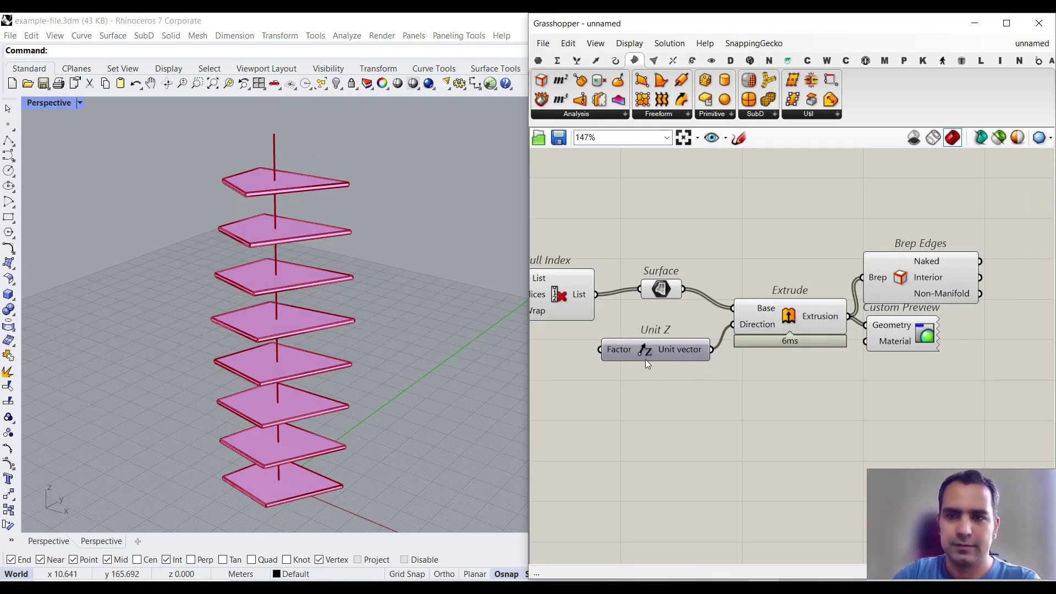
drag(652, 358, 653, 371)
right_drag(626, 384, 720, 390)
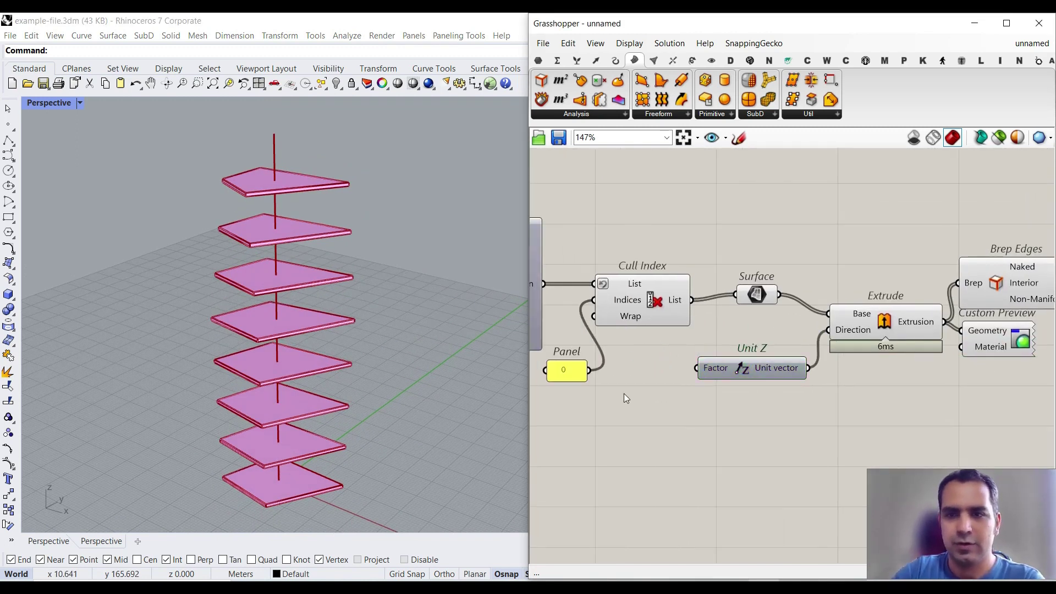
double_click(624, 393)
text(2.22)
key(Return)
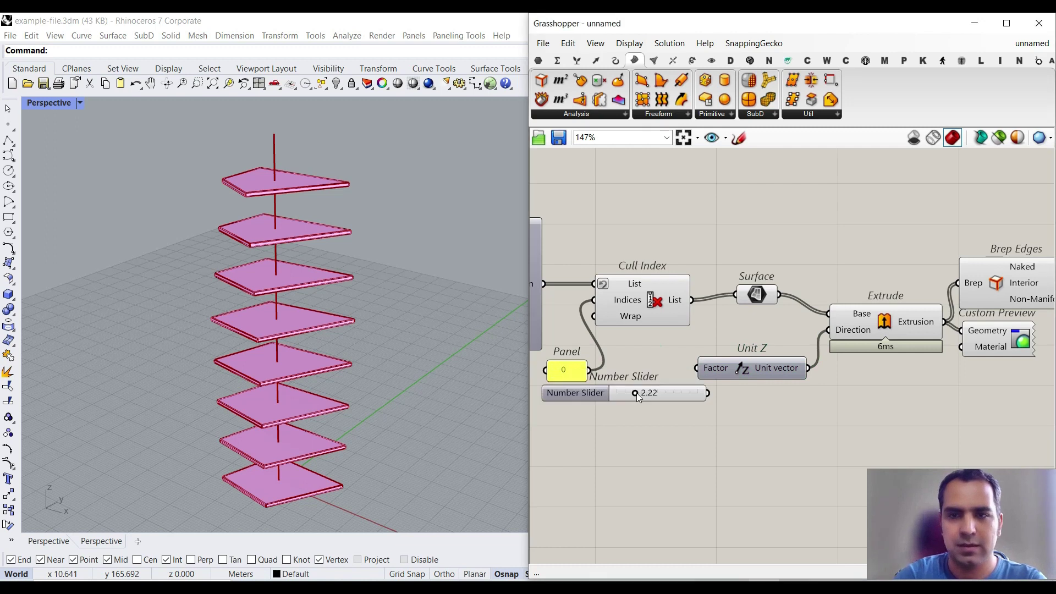
scroll(671, 414, up, 2)
drag(724, 384, 709, 350)
drag(624, 385, 632, 385)
- Try 21 on the Range's Steps slider, and settle on 11
scroll(317, 350, down, 2)
right_drag(315, 347, 388, 350)
scroll(676, 355, down, 4)
right_drag(567, 359, 811, 361)
scroll(621, 341, up, 4)
right_drag(605, 343, 712, 347)
mouse_move(643, 350)
mouse_down()
mouse_move(667, 352)
mouse_move(645, 355)
mouse_up()
scroll(310, 336, up, 3)
scroll(311, 336, down, 3)
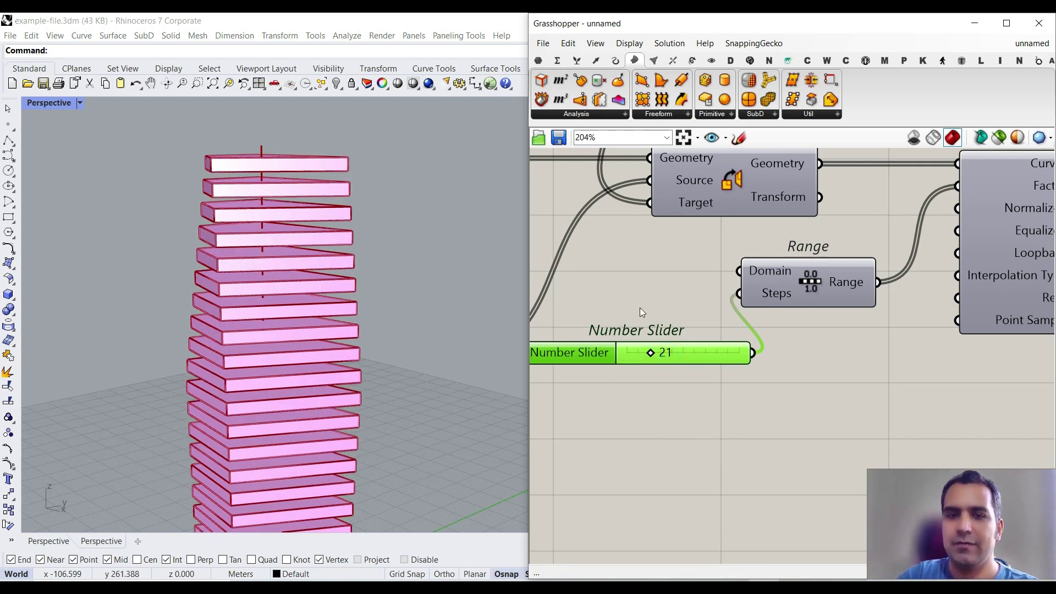
drag(649, 352, 640, 353)
right_drag(806, 362, 721, 327)
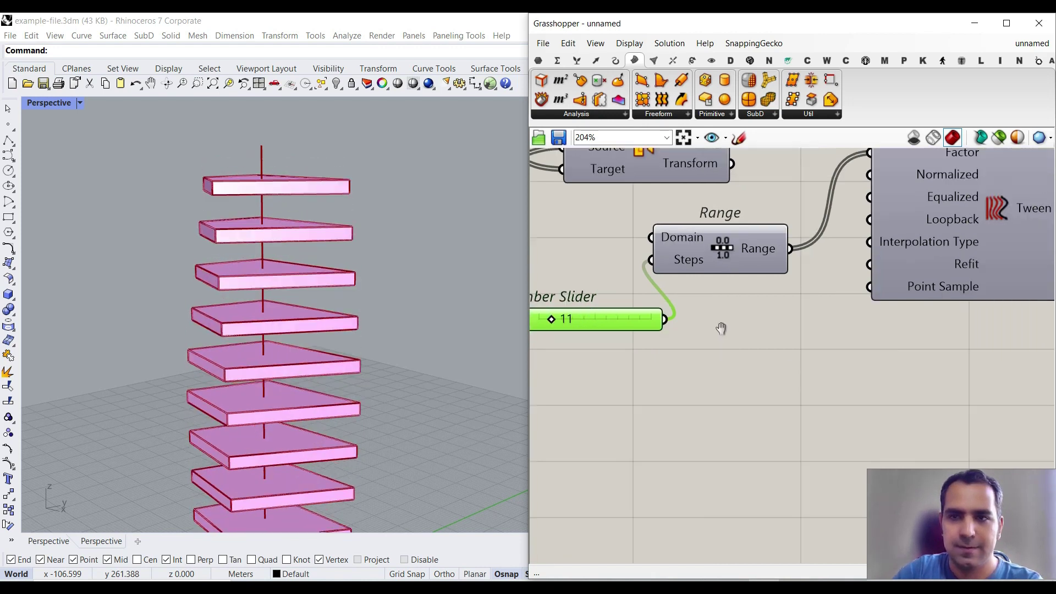
- Disable the Extrude component so only the flat floor surfaces are generated
scroll(721, 328, down, 3)
right_drag(943, 337, 770, 315)
right_drag(954, 289, 869, 245)
right_click(879, 267)
right_click(858, 239)
click(885, 275)
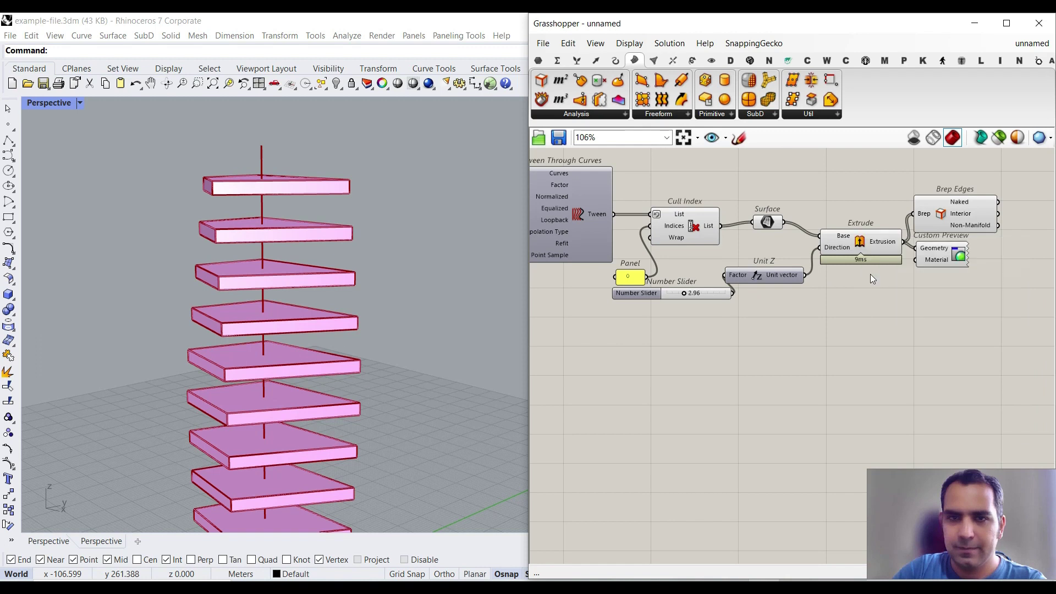
scroll(203, 286, up, 2)
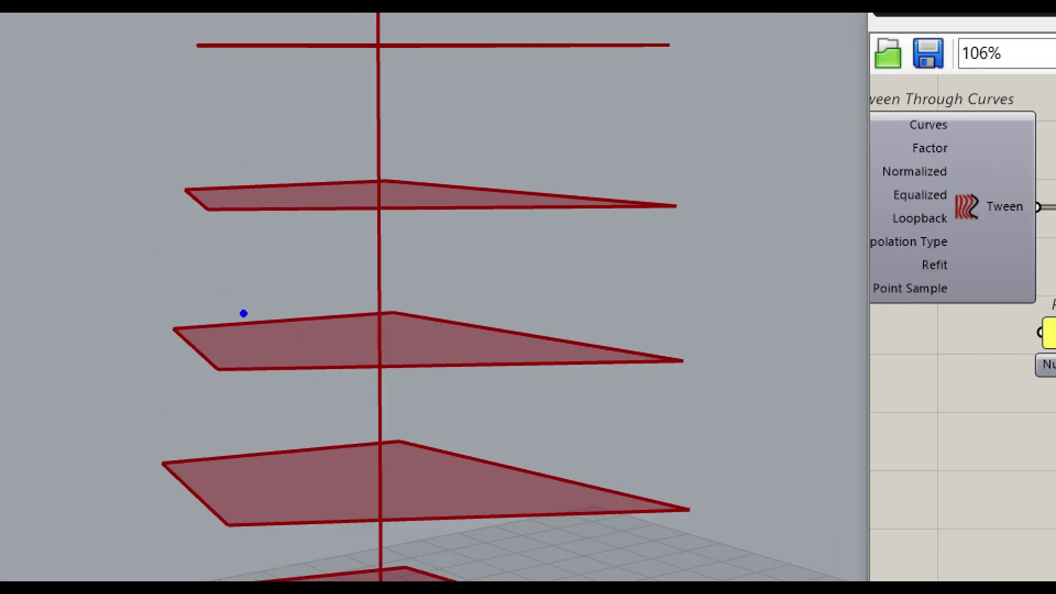
mouse_move(234, 285)
mouse_down()
mouse_move(226, 210)
mouse_move(238, 226)
mouse_move(233, 285)
mouse_up()
drag(278, 349, 323, 303)
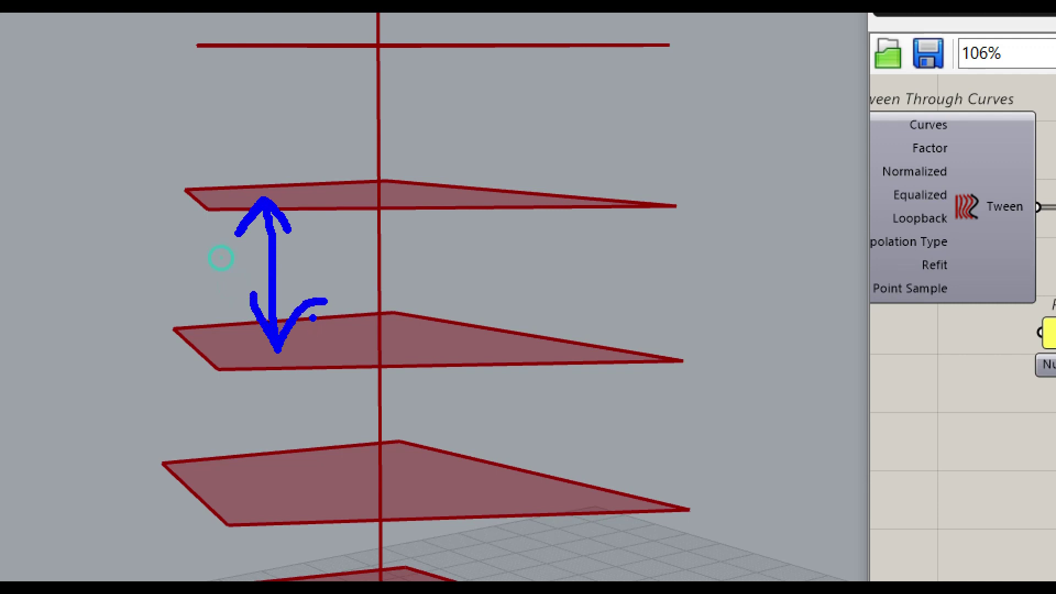
key(Escape)
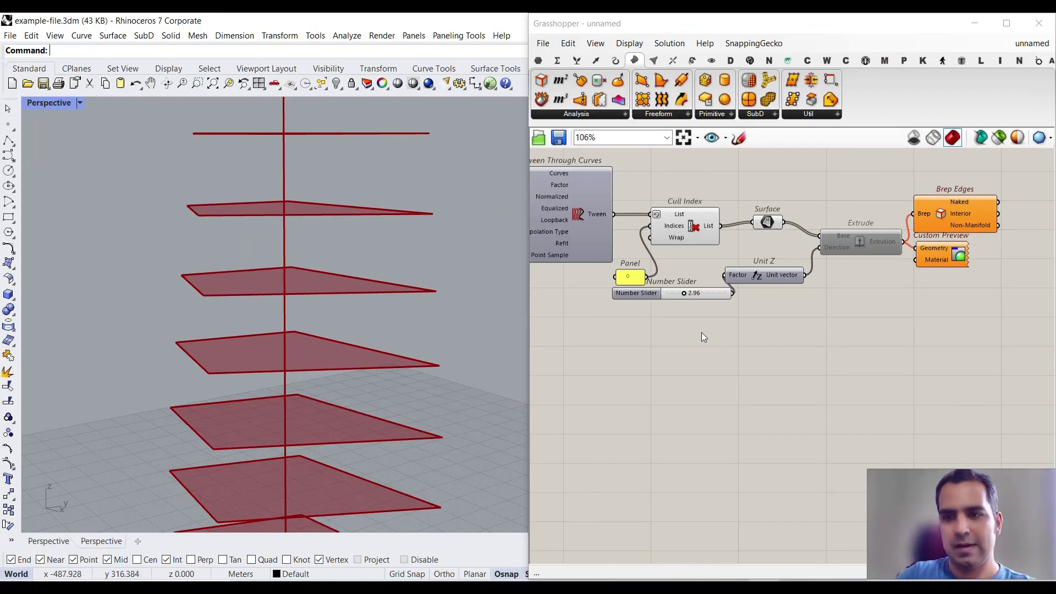
- Delete the number slider feeding Unit Z's Factor input
click(702, 294)
key(Delete)
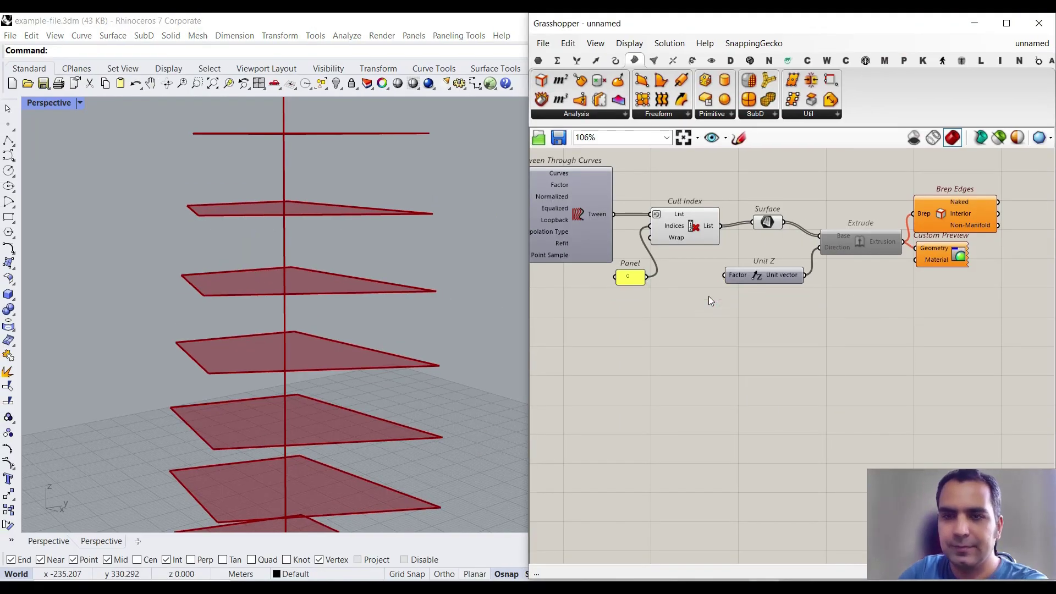
scroll(308, 328, down, 5)
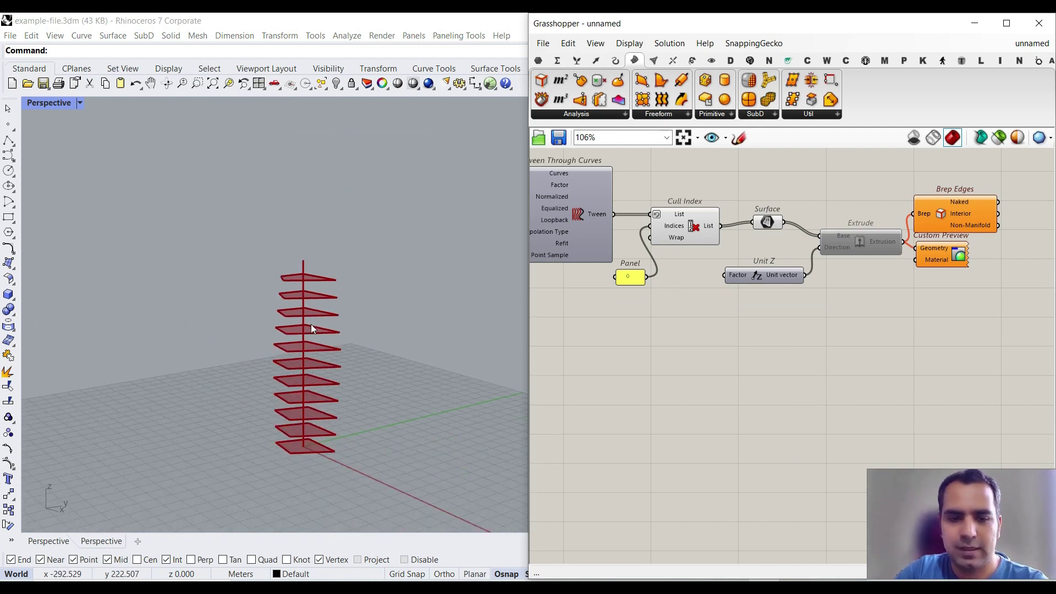
click(295, 447)
click(293, 257)
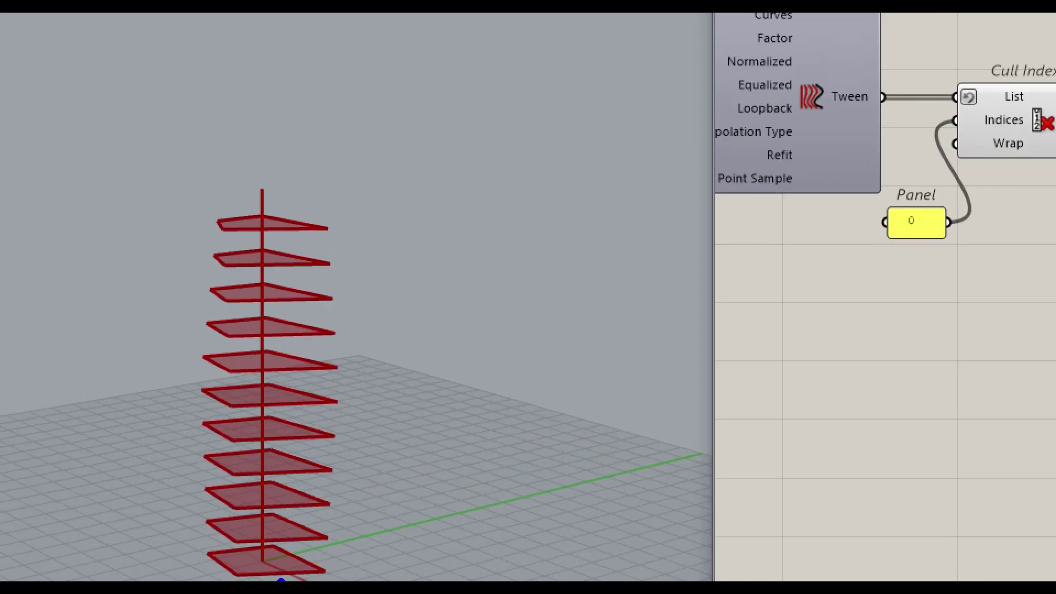
drag(245, 559, 435, 555)
mouse_move(246, 180)
mouse_down()
mouse_move(419, 191)
mouse_move(378, 237)
mouse_move(353, 555)
mouse_move(366, 568)
mouse_up()
drag(410, 505, 368, 562)
mouse_move(385, 181)
mouse_down()
mouse_move(358, 229)
mouse_move(402, 244)
mouse_up()
mouse_move(400, 286)
mouse_down()
mouse_move(400, 347)
mouse_move(444, 349)
mouse_up()
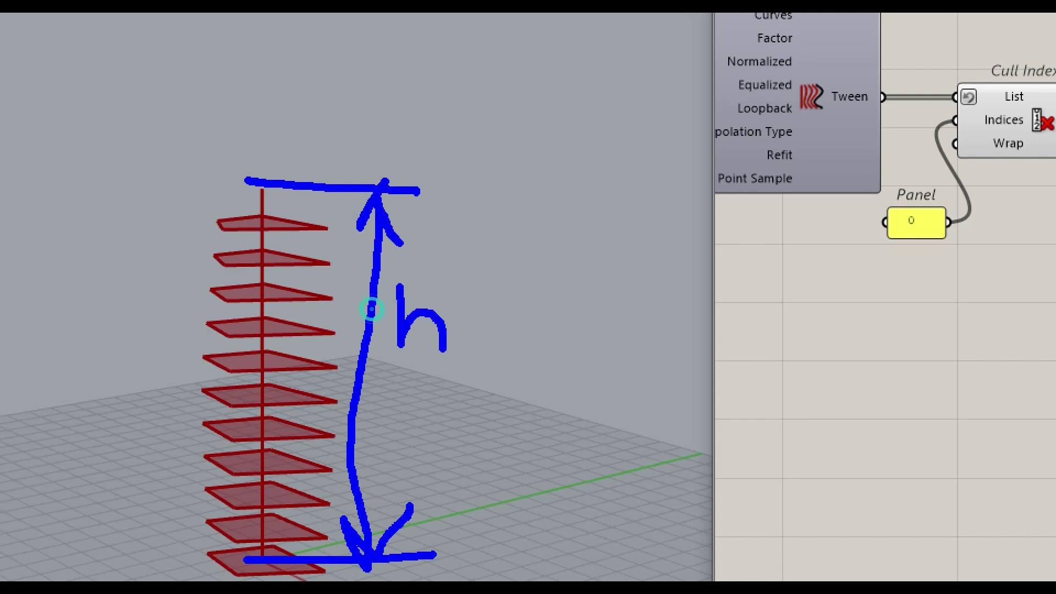
drag(273, 232, 218, 223)
drag(293, 299, 221, 297)
drag(282, 369, 184, 377)
drag(272, 439, 177, 448)
drag(116, 363, 161, 379)
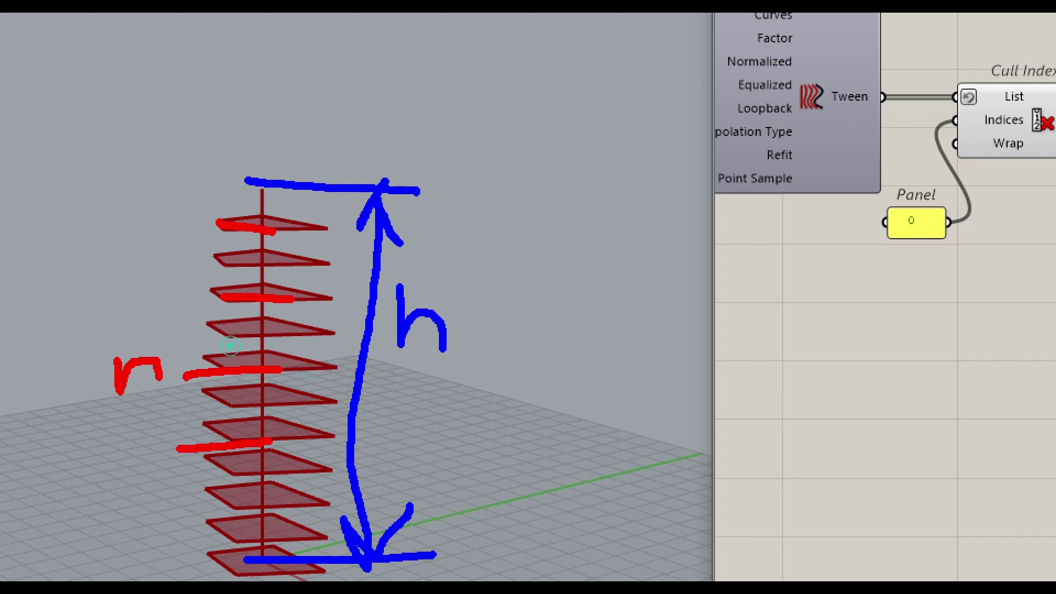
mouse_move(472, 358)
mouse_down()
mouse_move(428, 380)
mouse_move(498, 407)
mouse_up()
key(Escape)
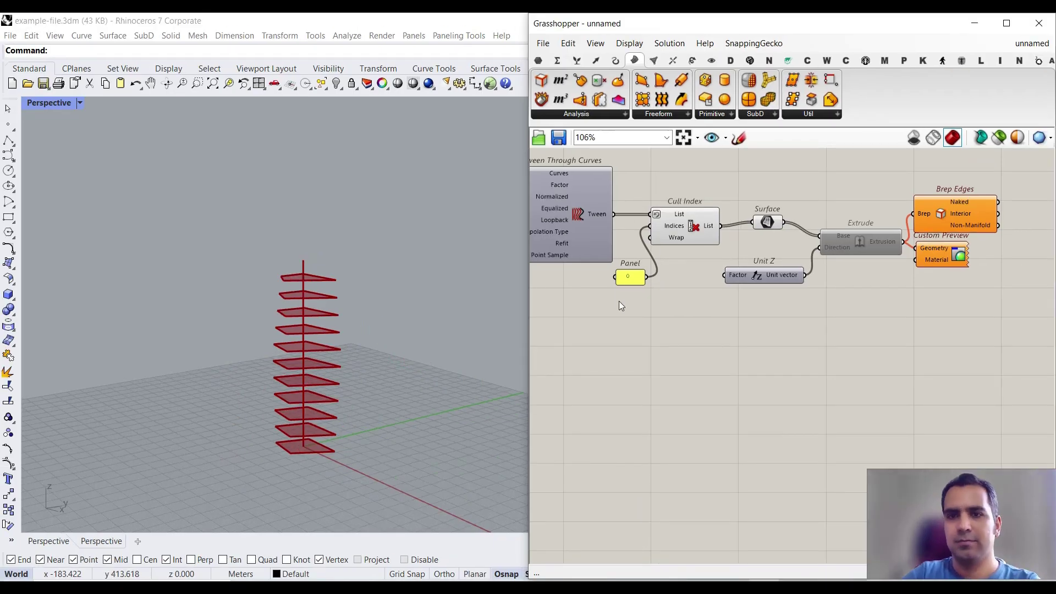
- Add a Number parameter above Perp Frames and connect the vertical axis Curve to it
scroll(792, 316, down, 5)
right_drag(788, 316, 848, 319)
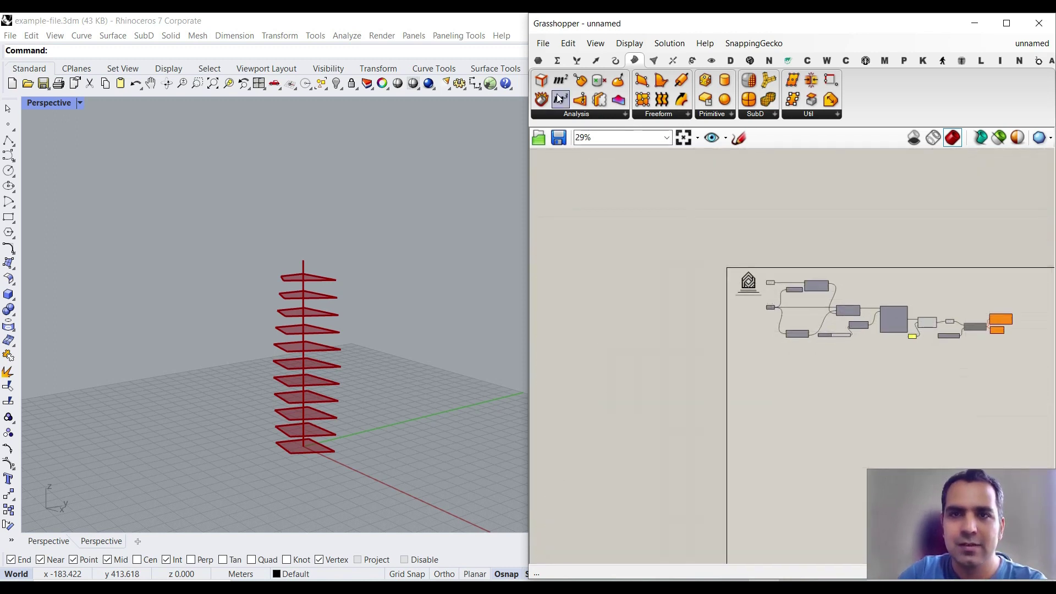
click(538, 61)
scroll(787, 302, up, 4)
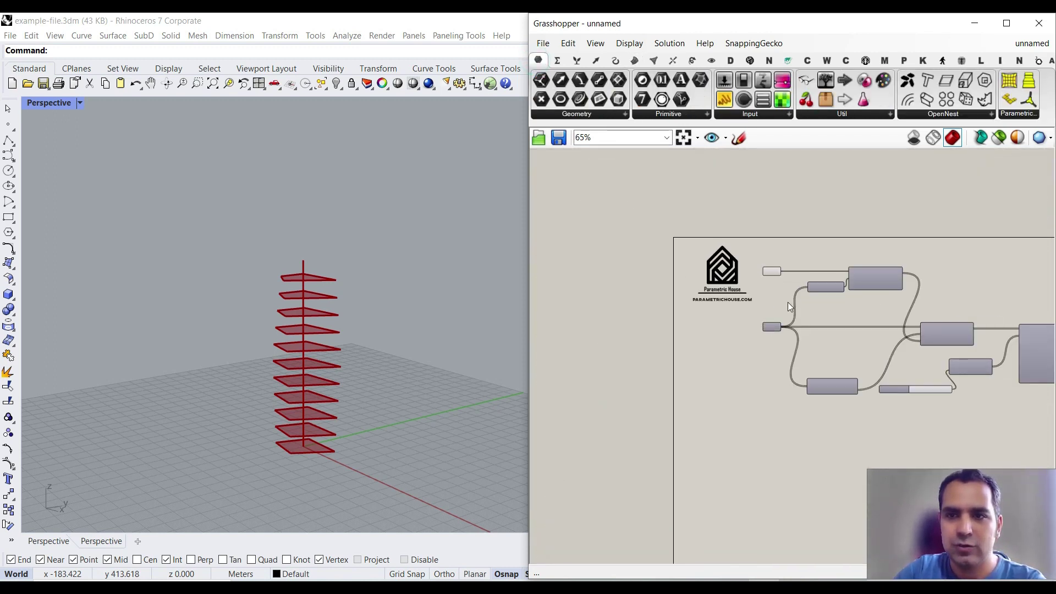
scroll(787, 302, up, 4)
click(751, 231)
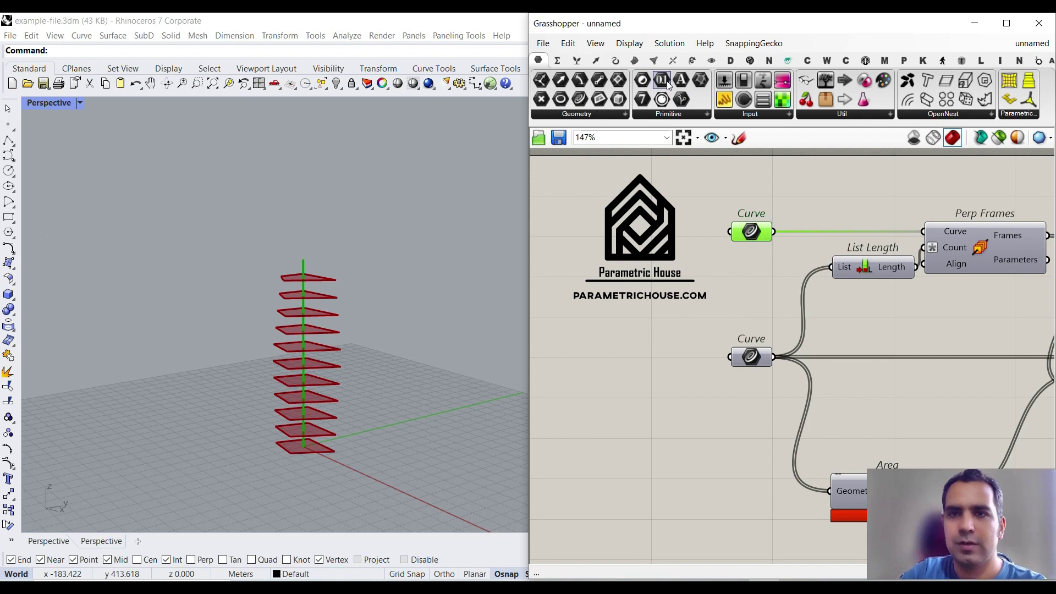
drag(667, 83, 832, 183)
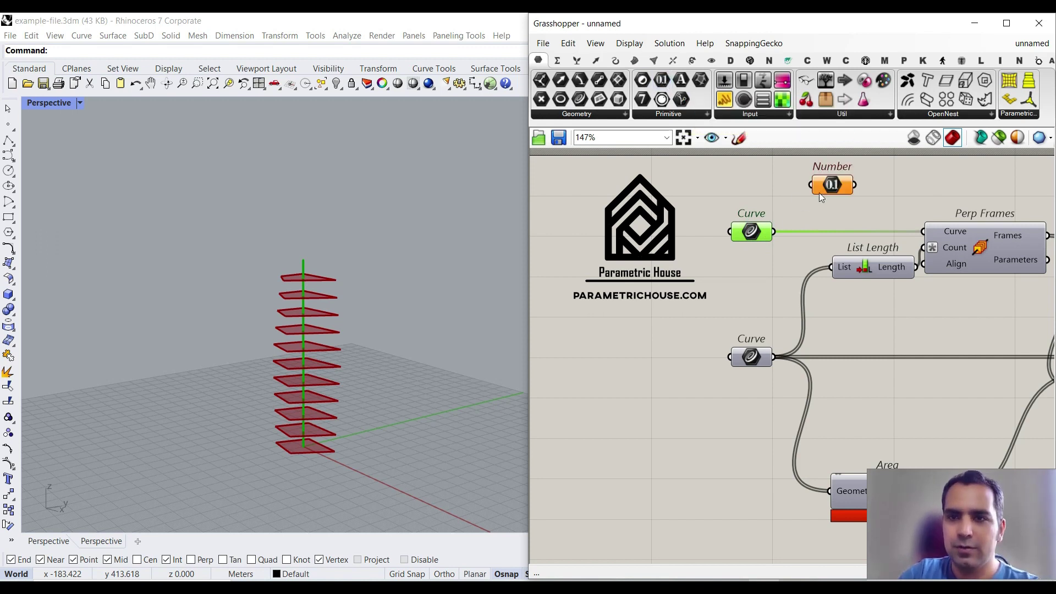
scroll(814, 203, up, 2)
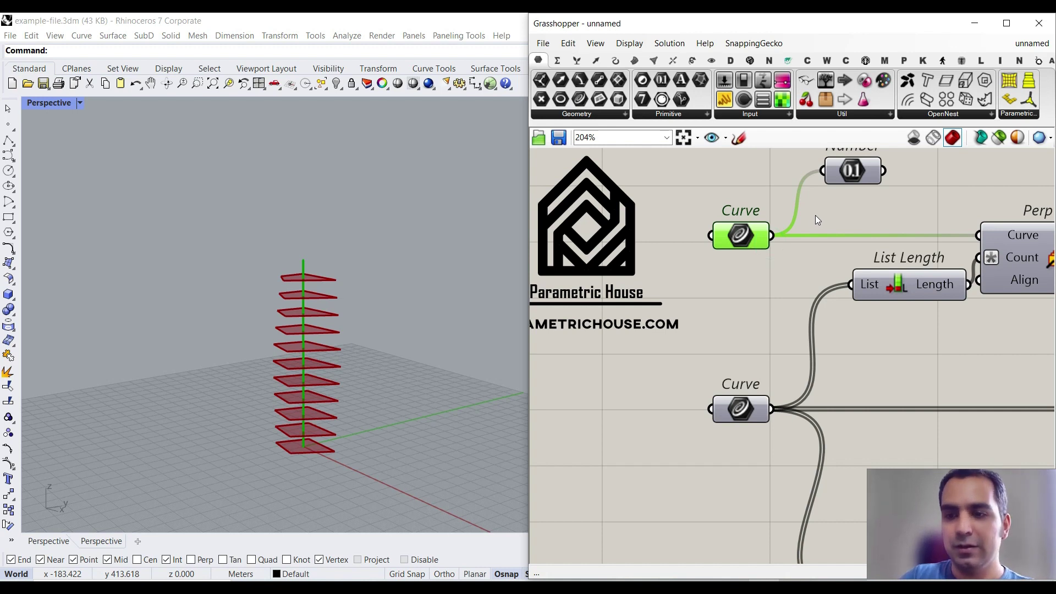
- Add a Length component above the Number parameter and connect the axis Curve to its Curve input
click(615, 60)
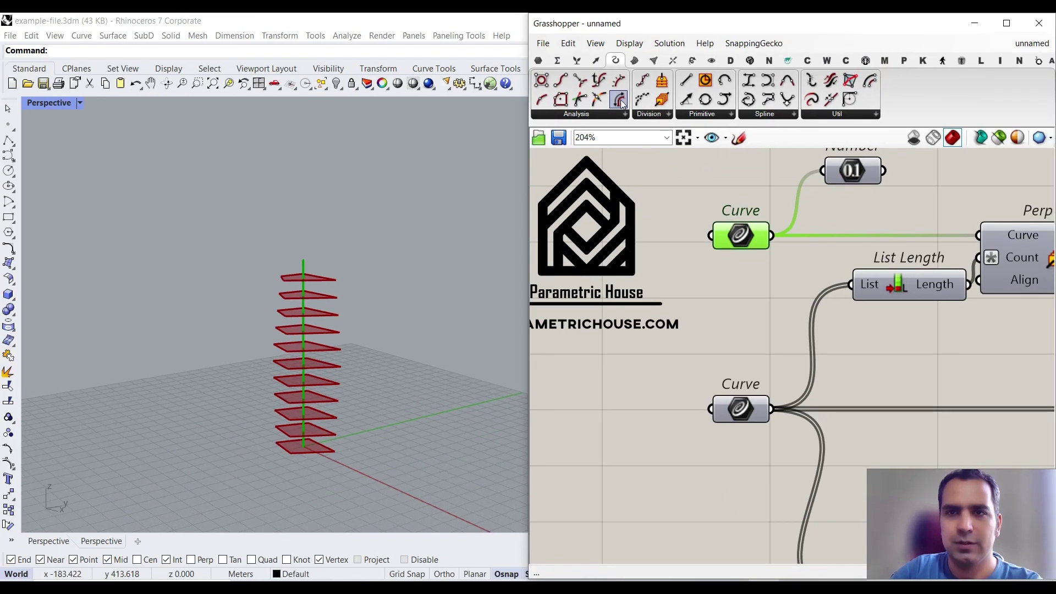
click(868, 203)
right_drag(869, 204, 688, 325)
drag(677, 315, 699, 237)
drag(590, 357, 643, 242)
- Add a Panel and connect both the Length output and the Number parameter to compare their values
right_drag(862, 241, 773, 246)
double_click(773, 246)
text(//)
key(Return)
drag(734, 246, 684, 248)
drag(614, 297, 709, 238)
scroll(746, 223, up, 5)
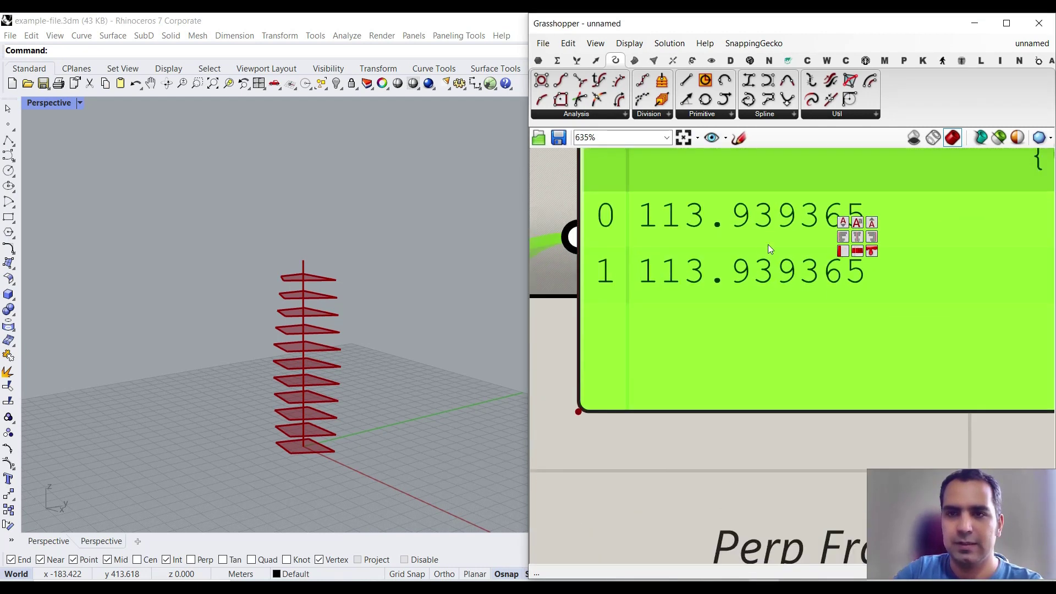
scroll(768, 244, down, 2)
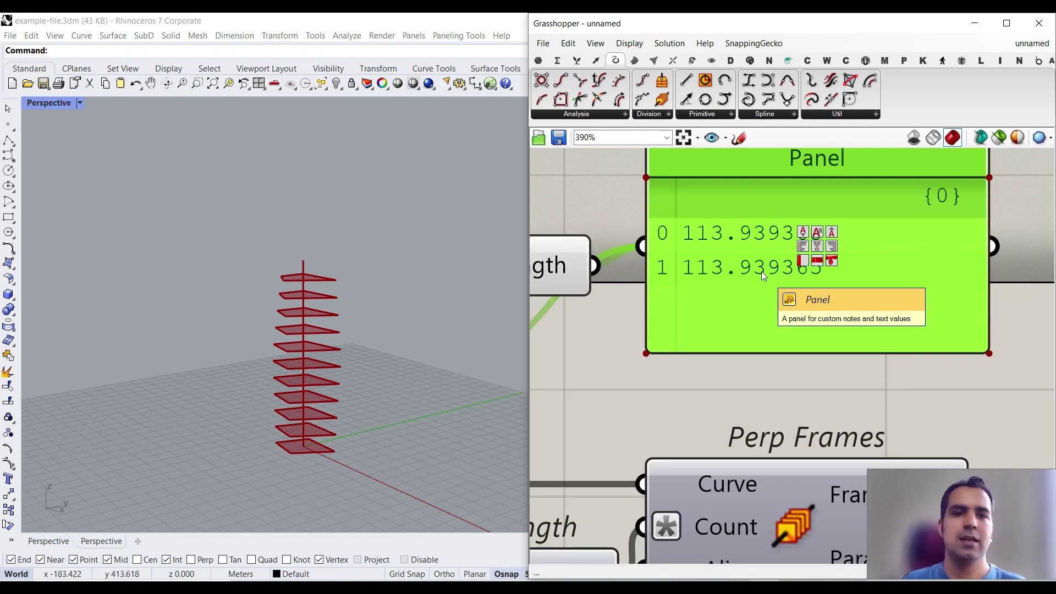
scroll(761, 271, down, 5)
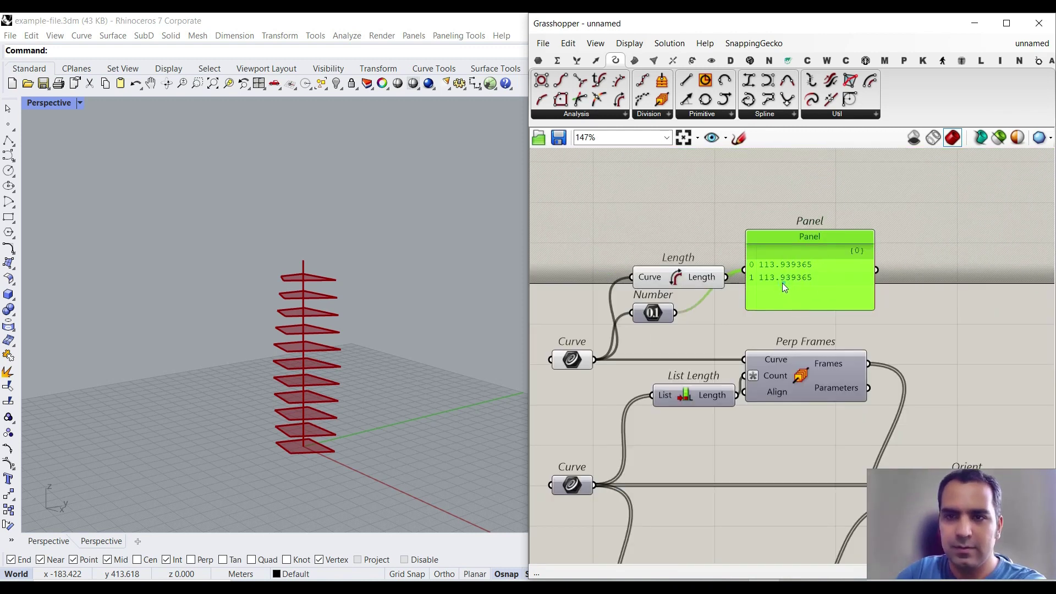
- Delete the comparison Panel and the Length component
key(Delete)
scroll(681, 282, up, 3)
click(681, 281)
key(Delete)
- Move the Number parameter to the free space below the Cull Index component and its Panel
scroll(762, 187, down, 5)
drag(713, 237, 907, 412)
scroll(612, 296, down, 2)
scroll(907, 412, up, 2)
right_drag(897, 408, 704, 333)
scroll(704, 332, up, 2)
drag(721, 354, 792, 328)
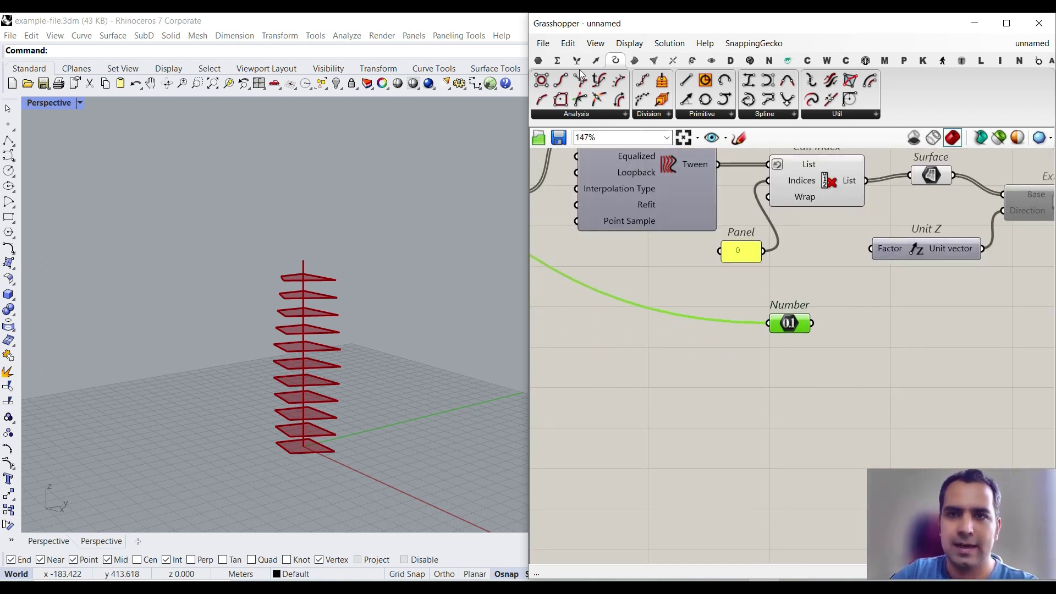
- Add a Division component, connect Number to its A input, and place both components below Tween Through Curves
click(557, 60)
drag(628, 99, 878, 351)
drag(812, 324, 840, 344)
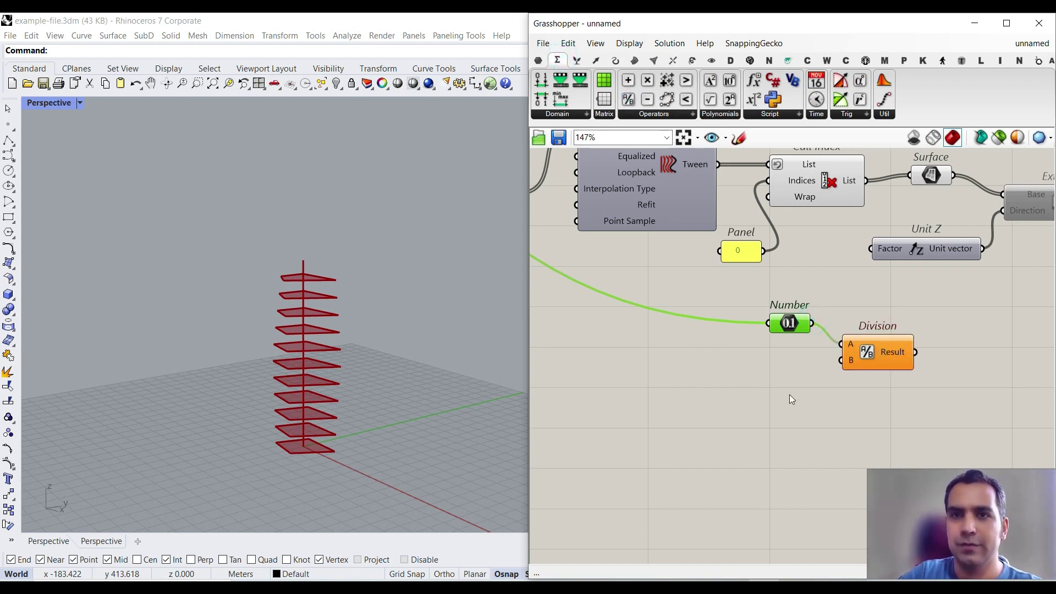
right_drag(894, 365, 969, 387)
drag(969, 387, 938, 385)
drag(864, 345, 675, 337)
drag(906, 383, 737, 358)
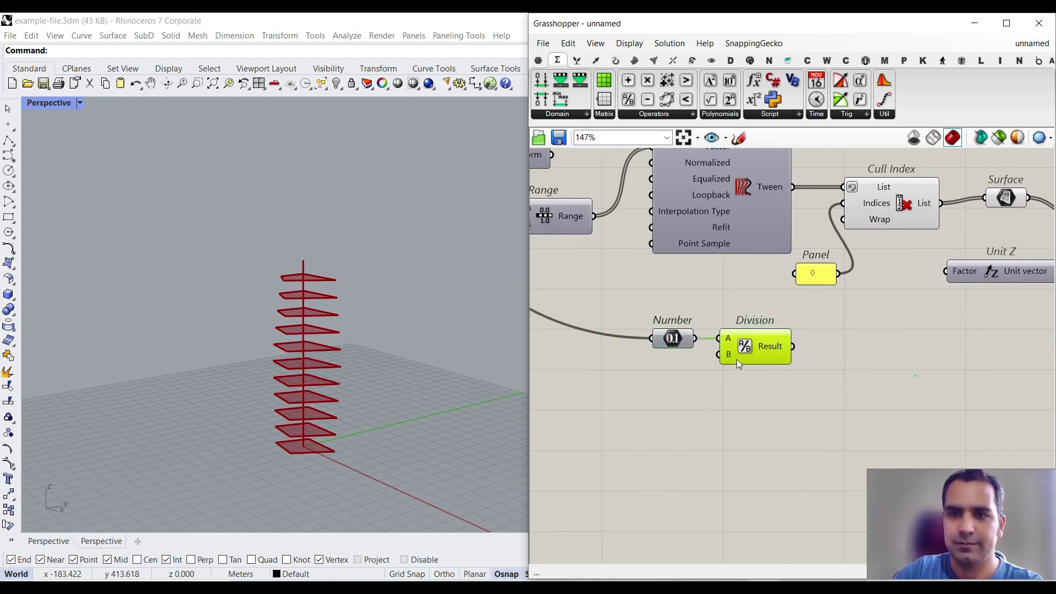
- Connect the floor-count slider to Division's B input and Division's Result to Unit Z's Factor input
right_drag(737, 359, 869, 350)
right_drag(589, 282, 714, 352)
scroll(714, 352, up, 3)
scroll(764, 347, down, 3)
drag(793, 317, 928, 400)
right_drag(935, 404, 578, 387)
drag(713, 390, 862, 325)
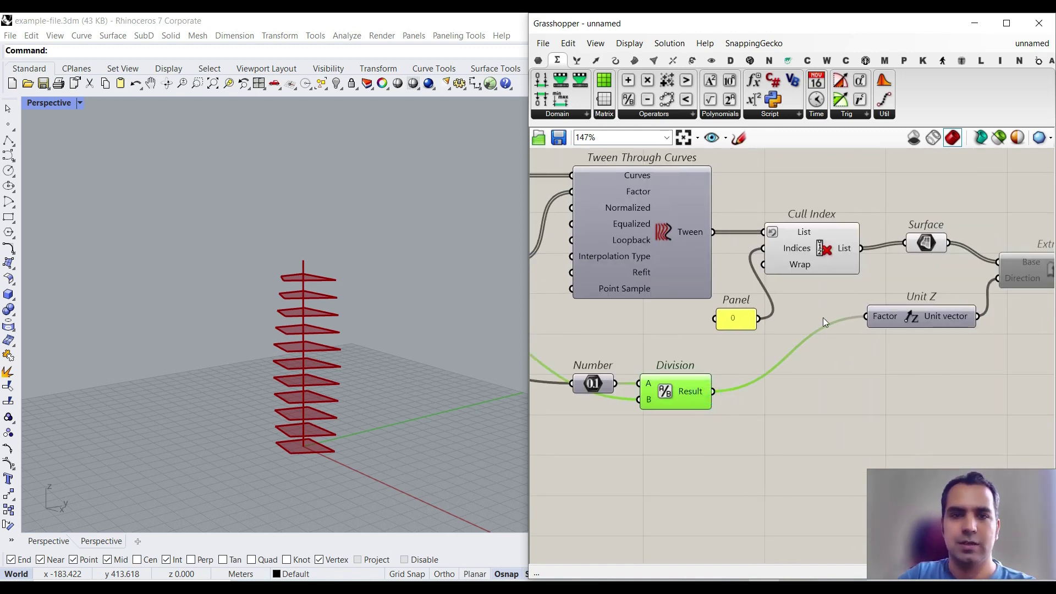
- Re-enable the Extrude component
right_drag(822, 318, 631, 309)
right_click(866, 259)
click(873, 298)
click(838, 362)
scroll(388, 290, up, 10)
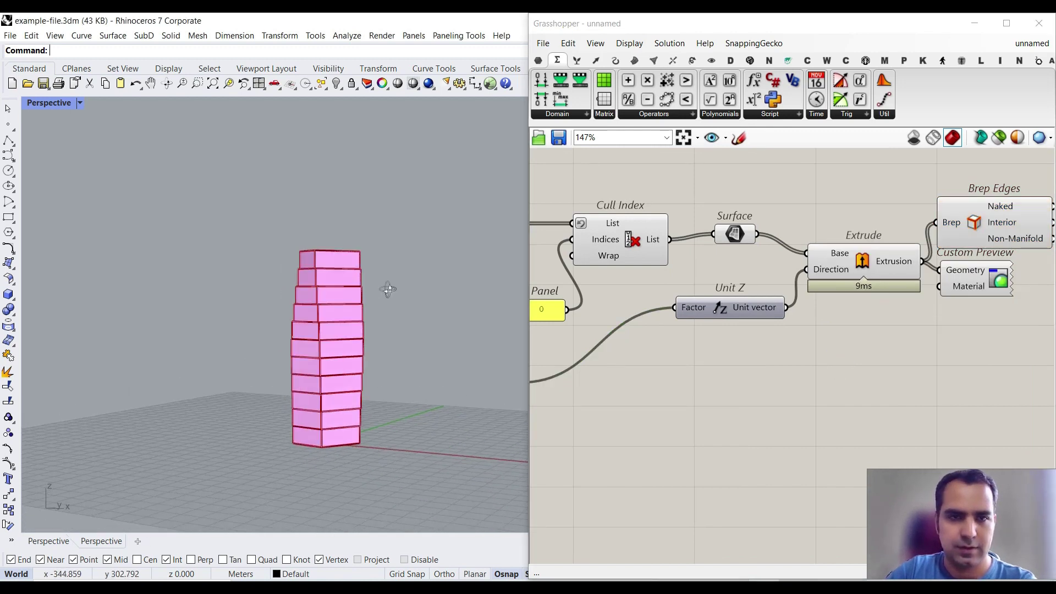
- Add a Multiplication component below Extrude and connect Unit Z's Unit vector output to its A input
right_drag(471, 297, 349, 302)
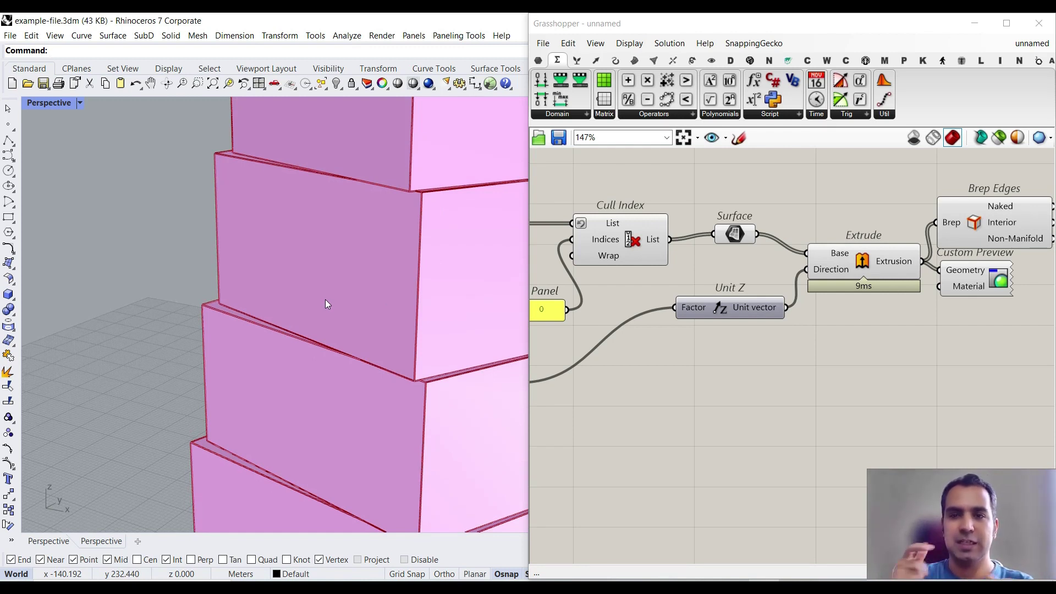
drag(647, 81, 836, 360)
drag(785, 308, 803, 353)
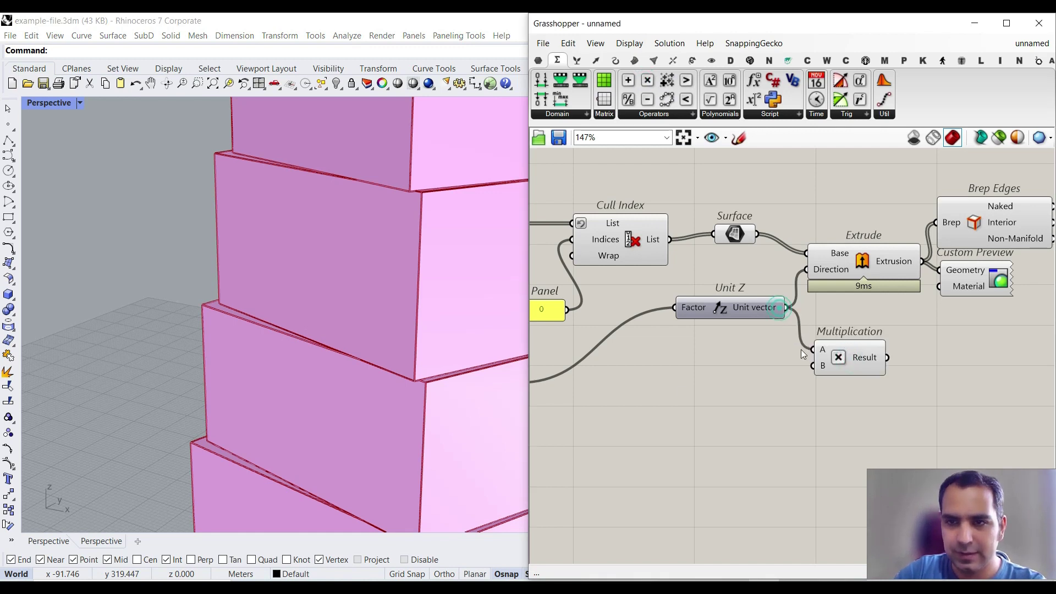
- Add a 0 to 1 number slider, connect it to Multiplication's B input, and feed the Result into Extrude's Direction
double_click(669, 400)
text(0..1)
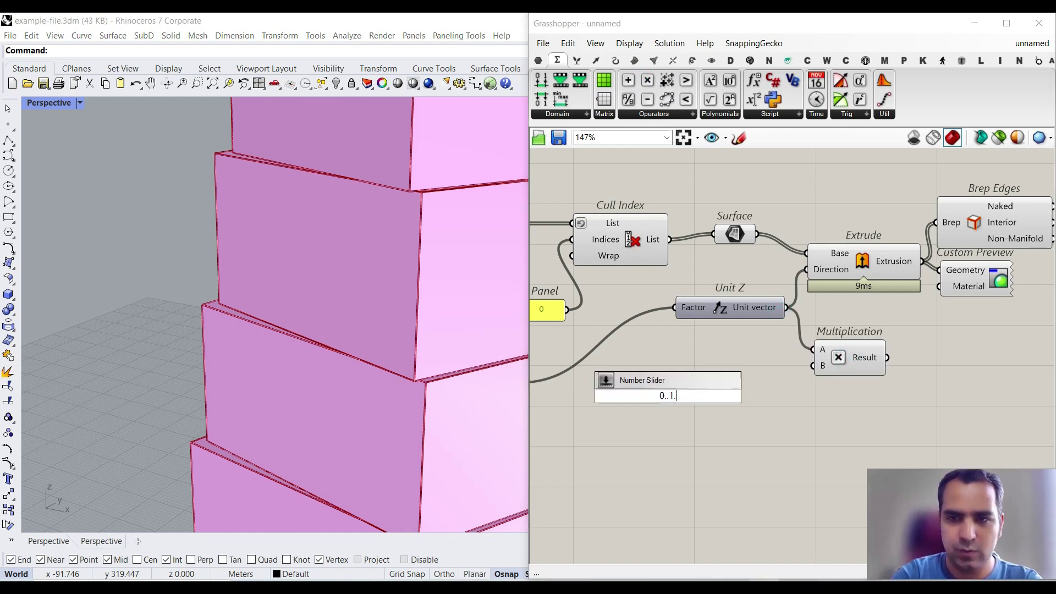
key(Return)
scroll(669, 398, up, 3)
drag(826, 395, 931, 348)
right_drag(963, 352, 799, 404)
drag(927, 375, 781, 210)
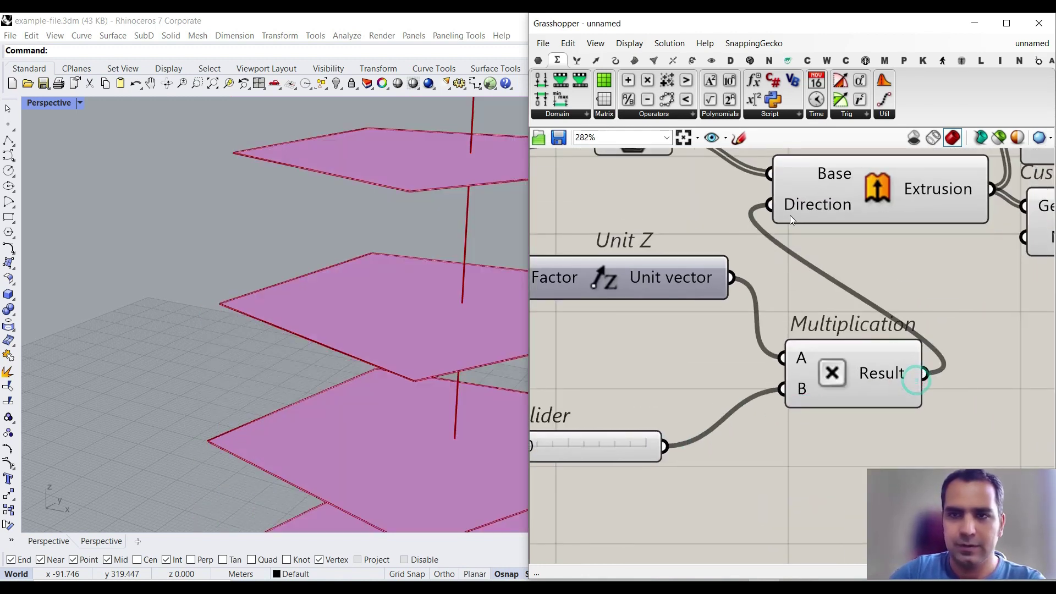
- Set the number slider feeding Multiplication's B input to 0.61
right_drag(615, 434, 744, 405)
drag(625, 418, 737, 426)
scroll(354, 365, down, 9)
right_drag(358, 364, 412, 371)
scroll(355, 340, down, 8)
right_drag(355, 340, 454, 376)
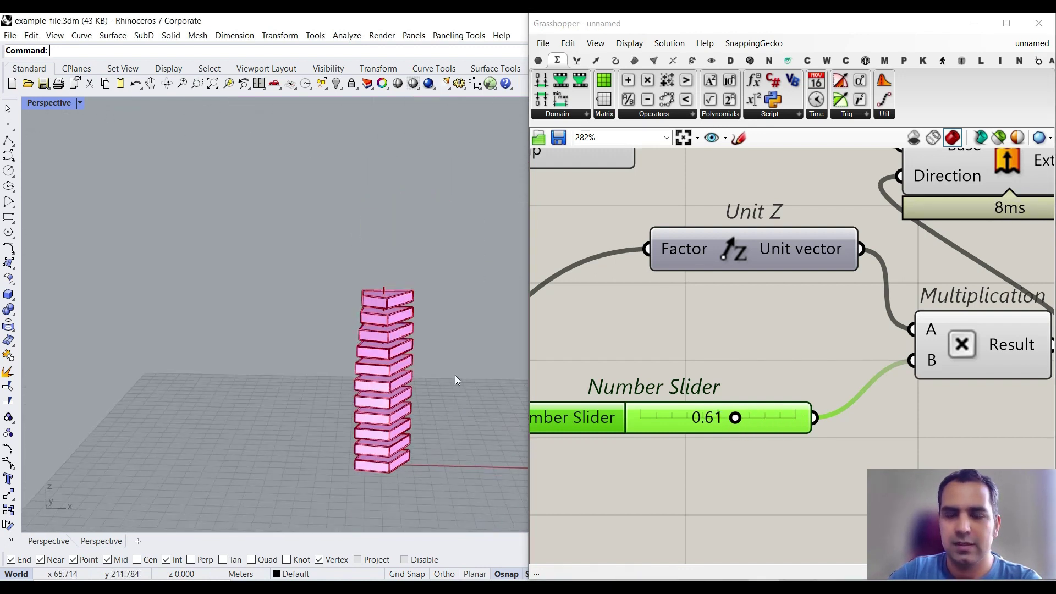
- Raise the slider feeding Multiplication's B input to its maximum so each floor is extruded to the full floor height
drag(739, 425, 860, 413)
scroll(708, 378, down, 8)
scroll(772, 350, up, 3)
drag(810, 379, 773, 357)
click(717, 284)
right_drag(313, 409, 372, 416)
scroll(414, 303, up, 3)
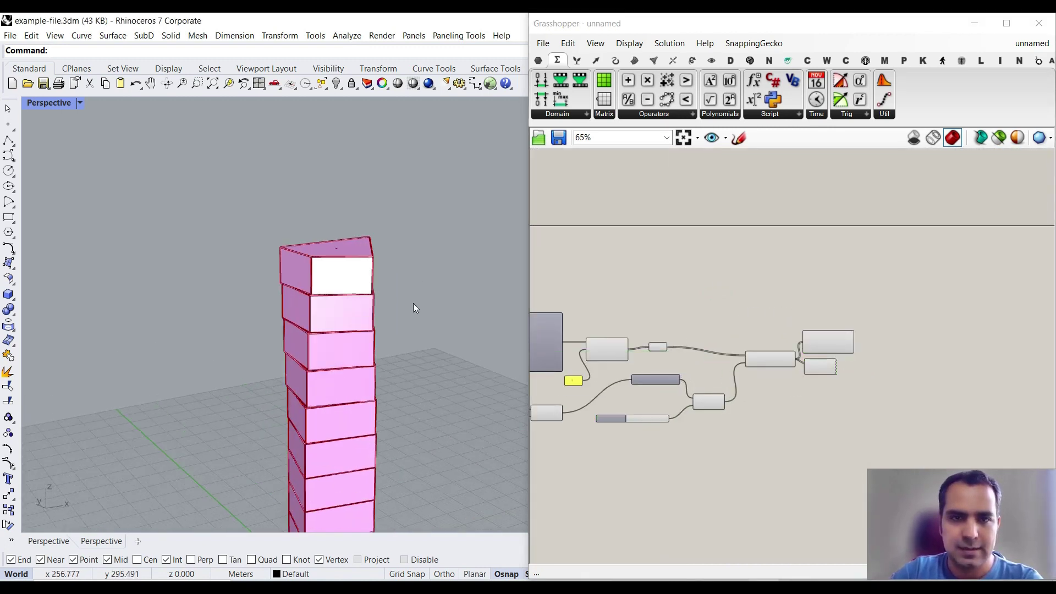
scroll(340, 266, up, 5)
scroll(359, 206, down, 5)
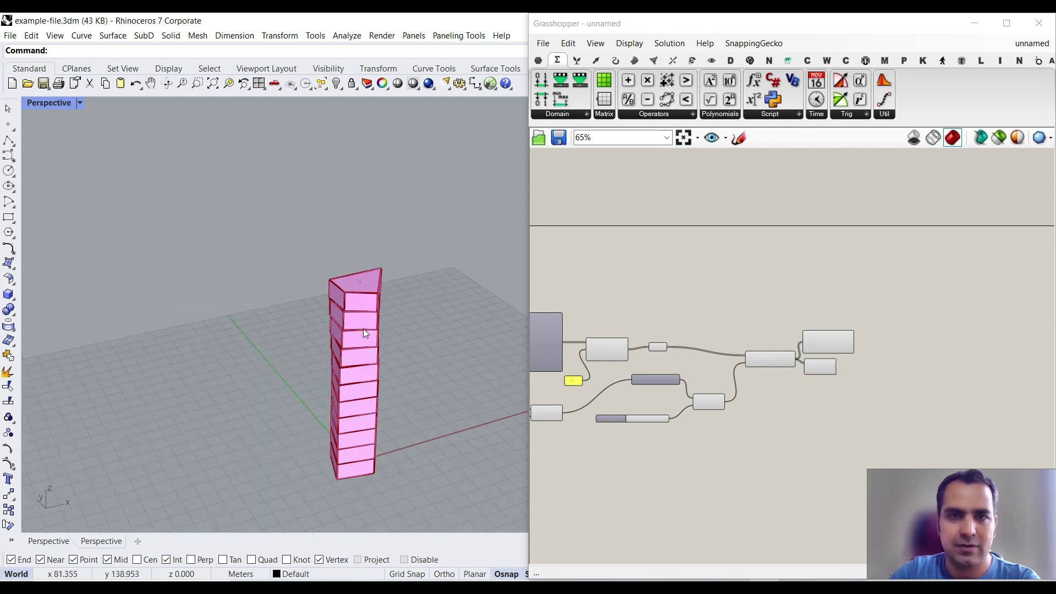
right_drag(357, 317, 414, 278)
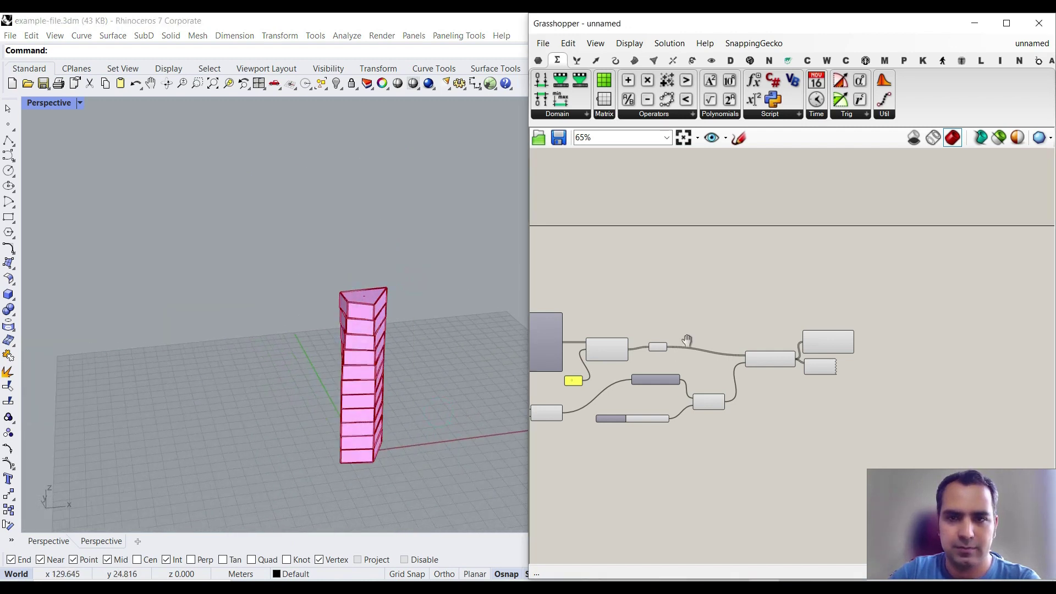
- Reassign the vertical axis line in the viewport as the single curve of the upper Curve parameter
scroll(687, 348, up, 3)
right_click(730, 263)
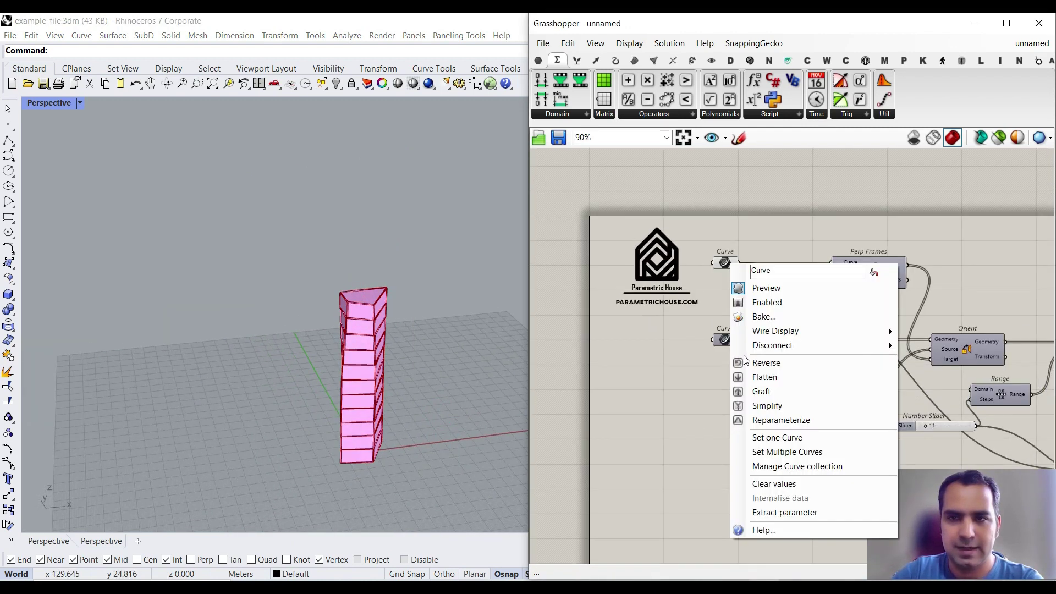
click(753, 318)
click(766, 445)
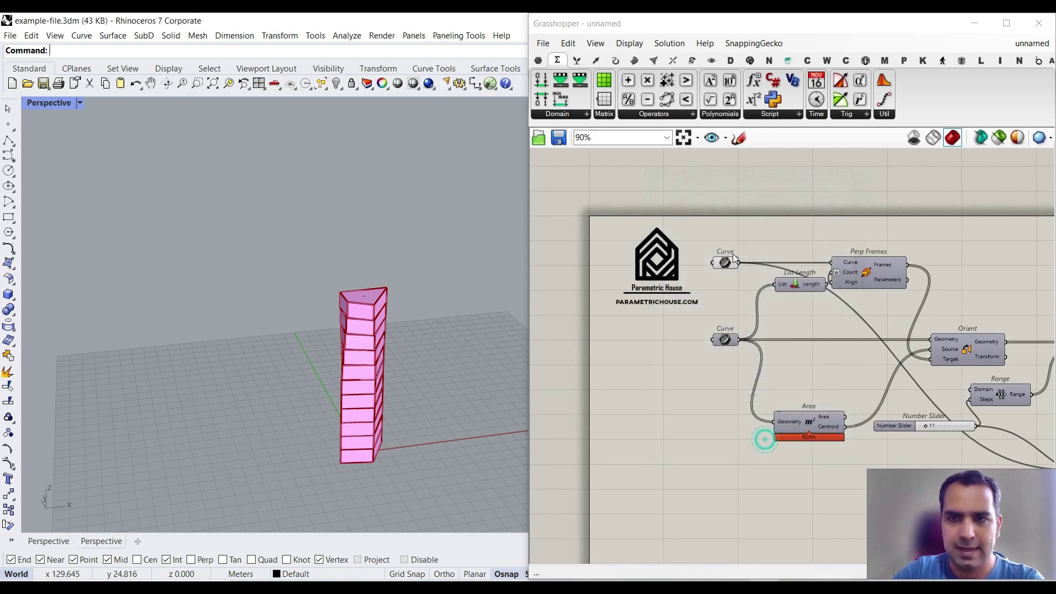
right_click(724, 260)
click(766, 437)
click(363, 344)
click(364, 342)
right_drag(363, 342, 329, 311)
- Adjust the height of the selected vertical axis line with the gumball in the viewport
scroll(353, 348, up, 10)
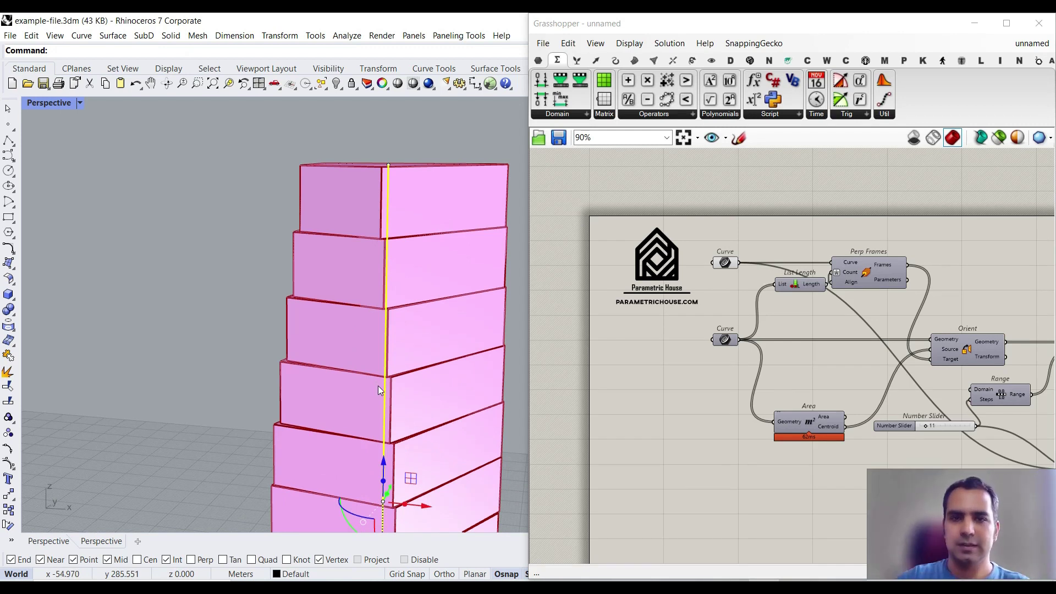
scroll(378, 385, down, 8)
mouse_move(375, 524)
mouse_down()
mouse_move(375, 499)
mouse_move(375, 521)
mouse_up()
scroll(482, 423, down, 5)
right_drag(481, 423, 404, 309)
scroll(416, 419, up, 6)
scroll(404, 308, up, 4)
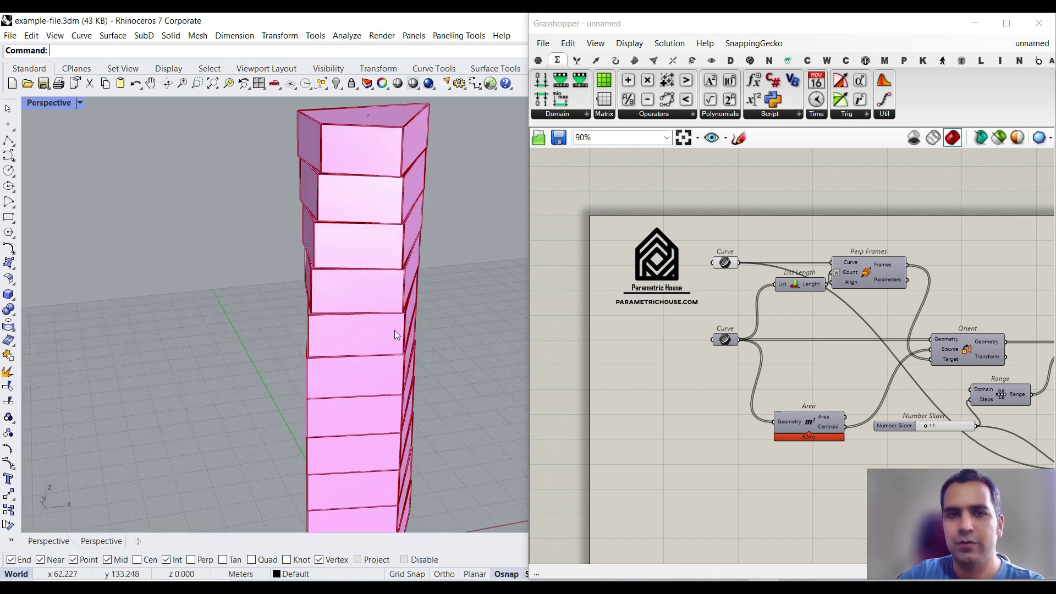
- Inspect the stacked tower floors from several angles and review the inputs of the Tween Through Curves component
scroll(352, 346, down, 6)
mouse_move(329, 367)
right_down()
mouse_move(374, 330)
mouse_move(394, 353)
mouse_move(207, 366)
mouse_move(275, 346)
mouse_move(372, 365)
mouse_move(329, 286)
mouse_move(318, 365)
right_up()
scroll(352, 308, up, 7)
scroll(208, 366, down, 6)
scroll(373, 365, up, 4)
scroll(329, 286, down, 5)
scroll(318, 364, up, 4)
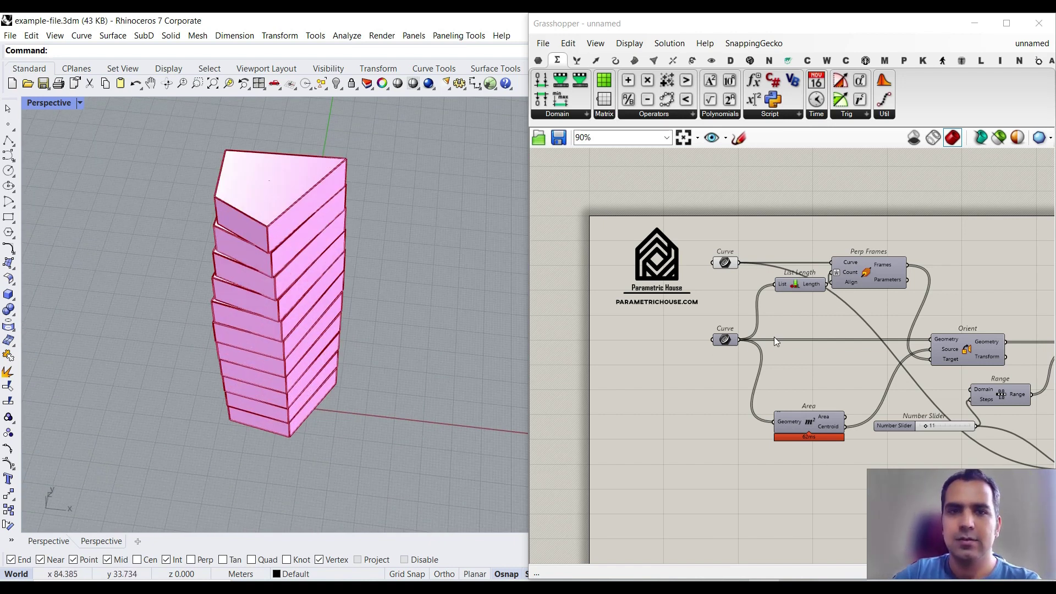
scroll(776, 333, down, 5)
scroll(767, 345, up, 5)
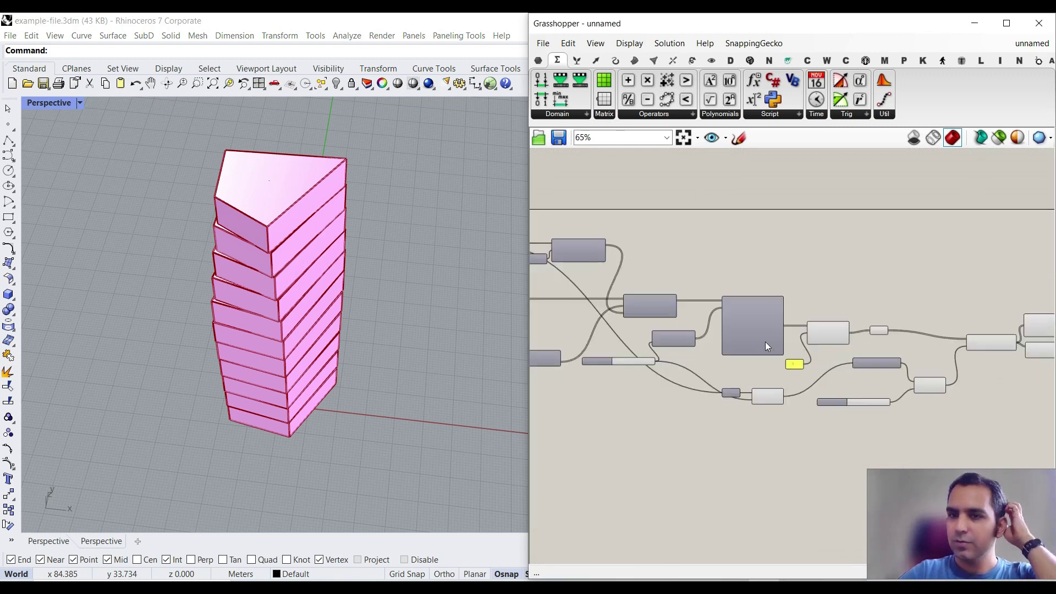
scroll(764, 342, up, 4)
mouse_move(721, 314)
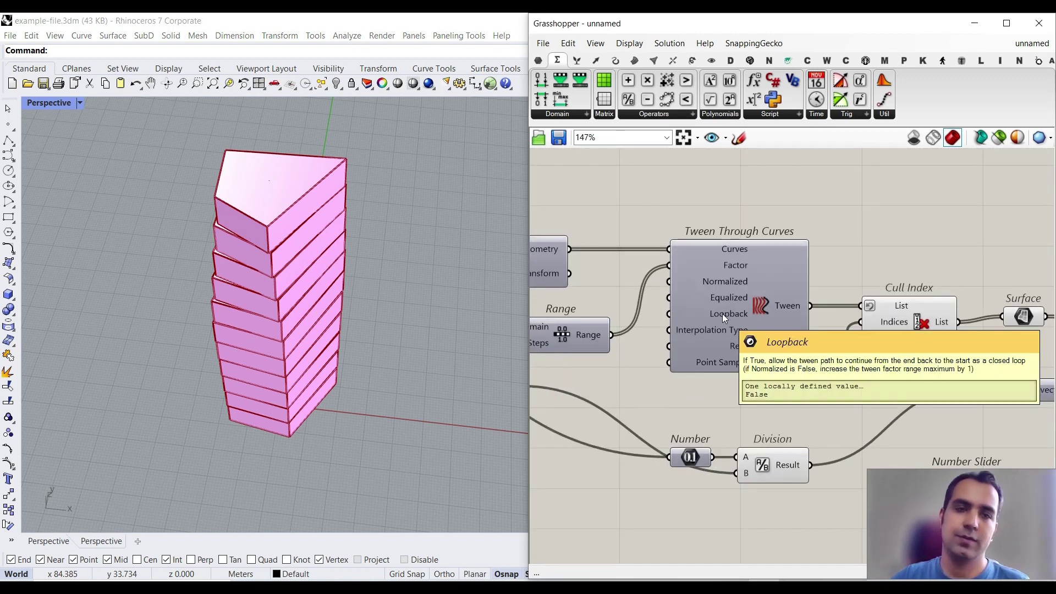
right_drag(330, 374, 370, 354)
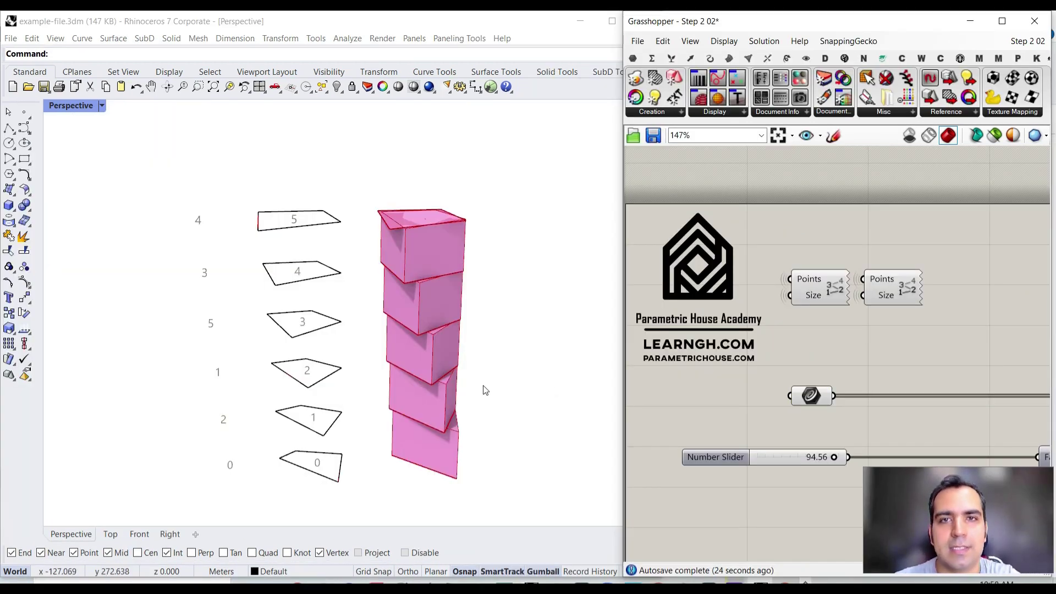
- Move profile curves 1 to 4 upward and lower profile curve 5 in the Perspective viewport
scroll(316, 416, up, 2)
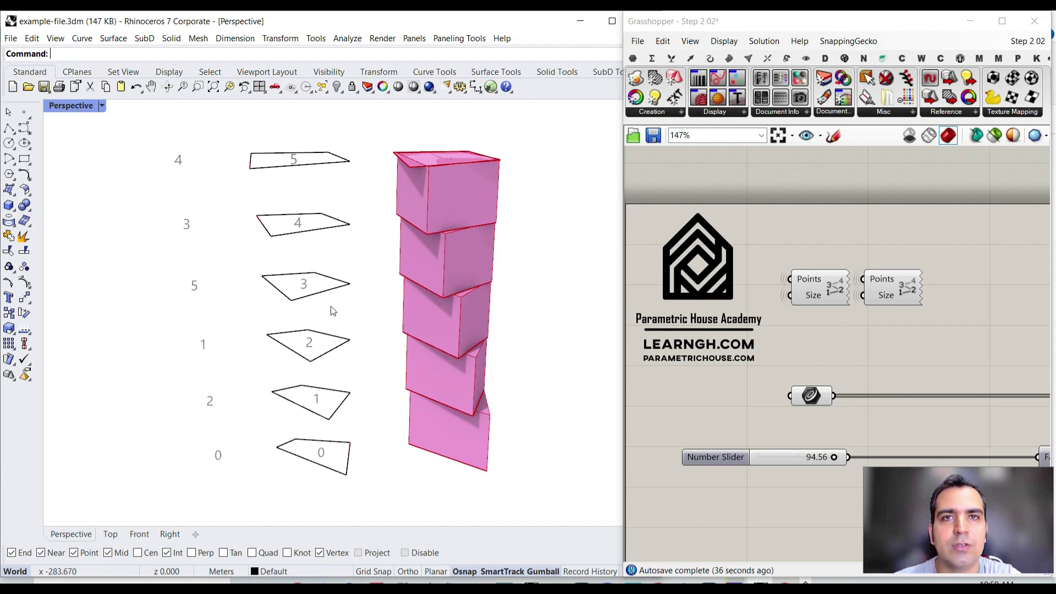
click(313, 389)
drag(312, 383, 303, 181)
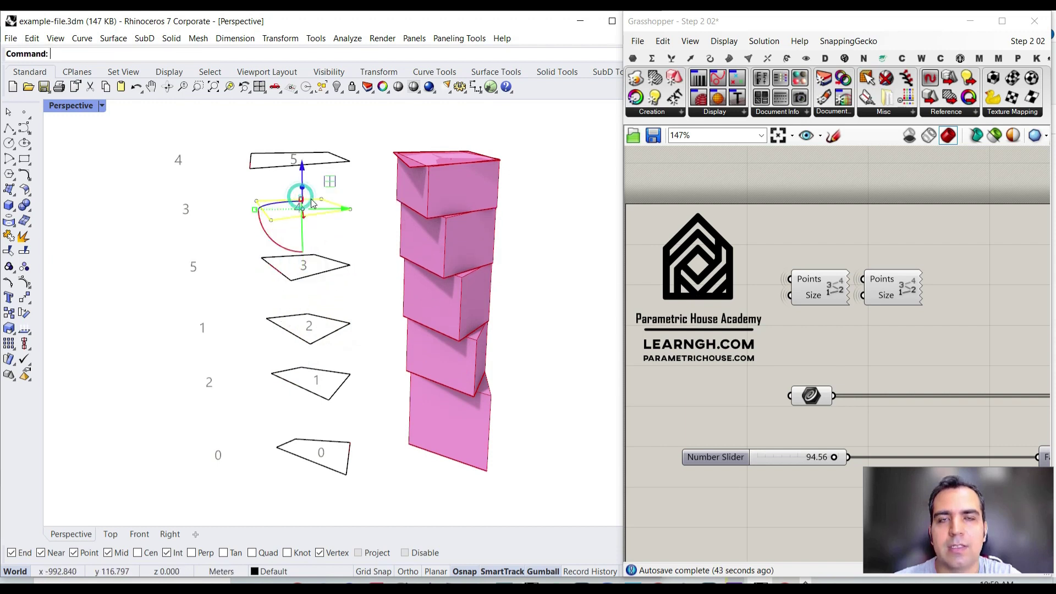
click(337, 163)
drag(300, 127, 299, 144)
click(361, 133)
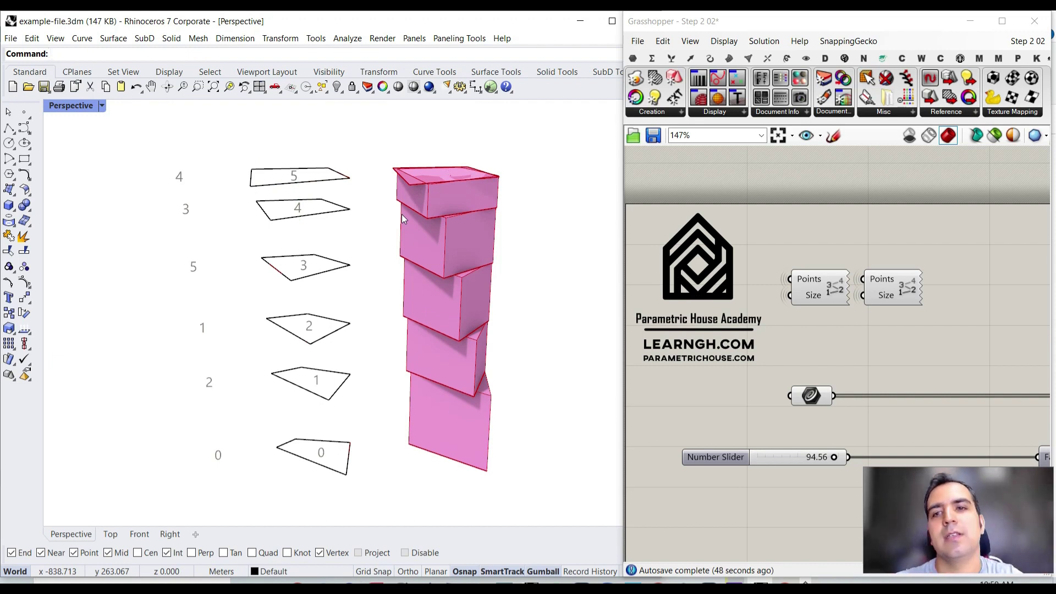
- Increase the thickness of the tower's yellow floor slabs with its slider in the Step 03 definition
right_drag(393, 332, 354, 330)
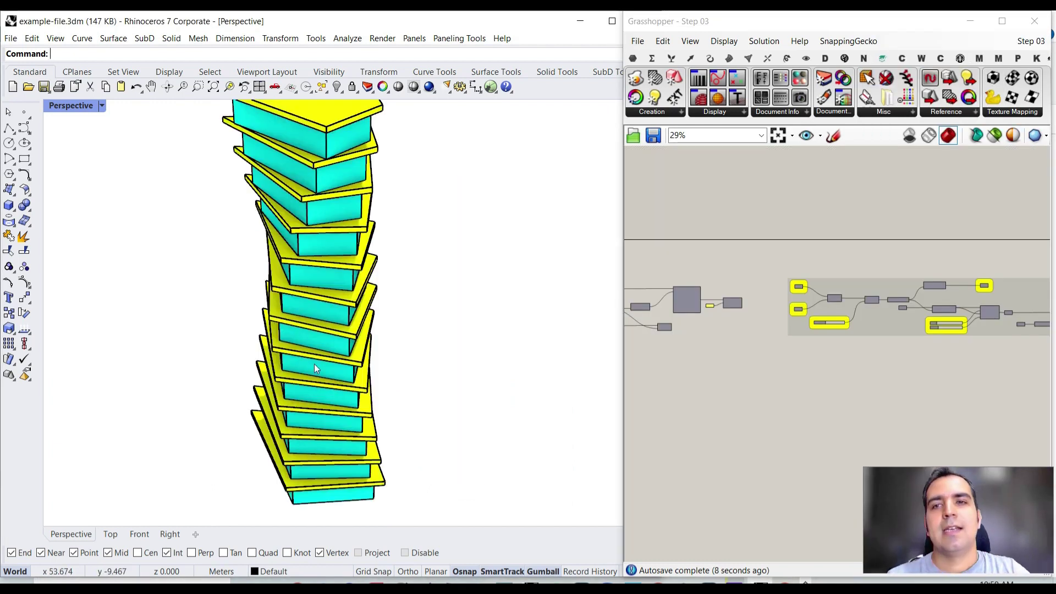
scroll(428, 343, up, 3)
right_drag(428, 343, 359, 380)
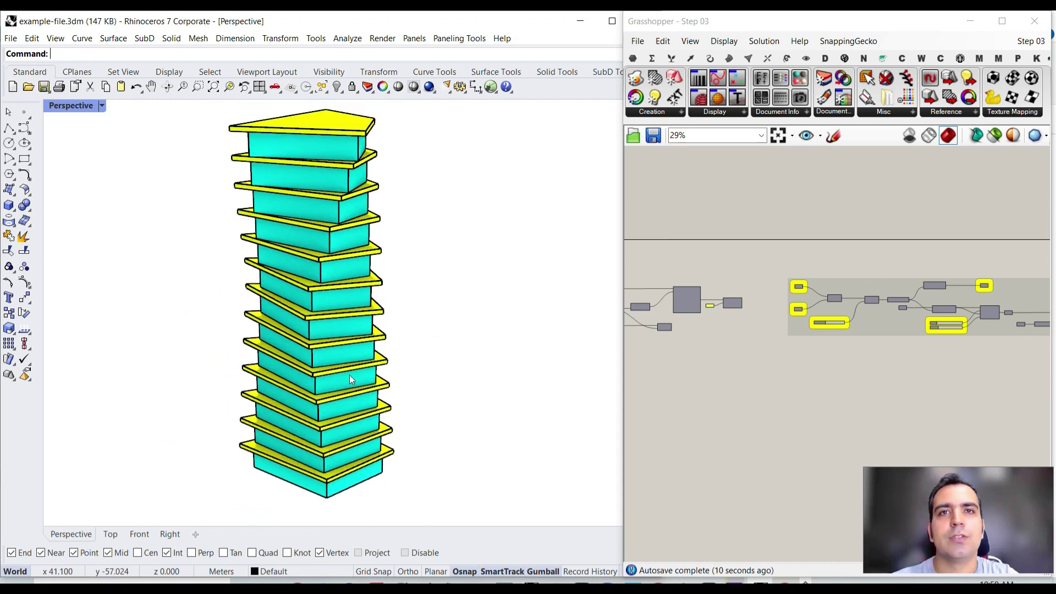
scroll(297, 427, up, 4)
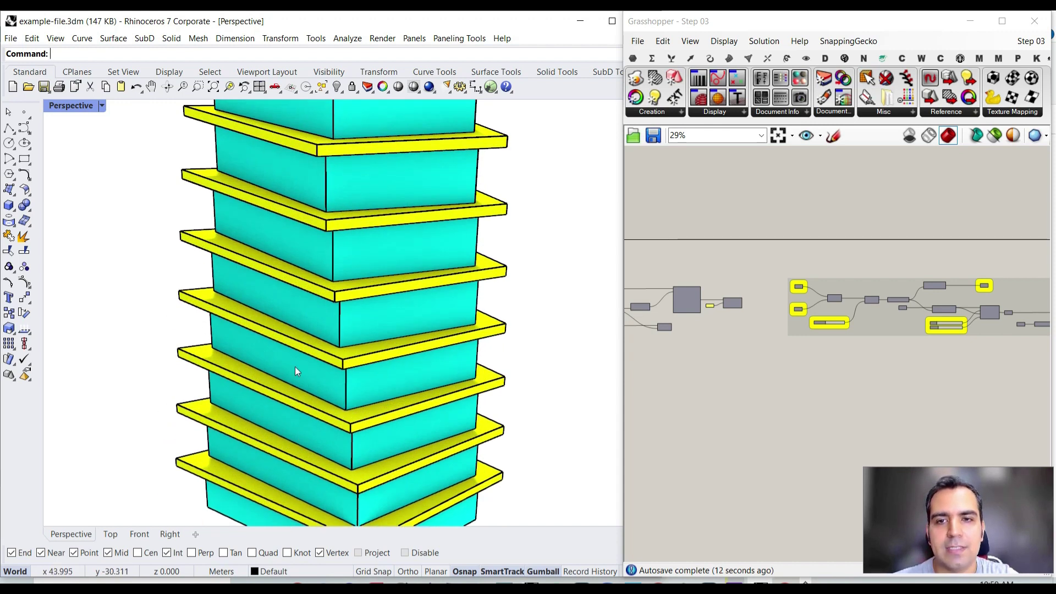
scroll(328, 313, up, 5)
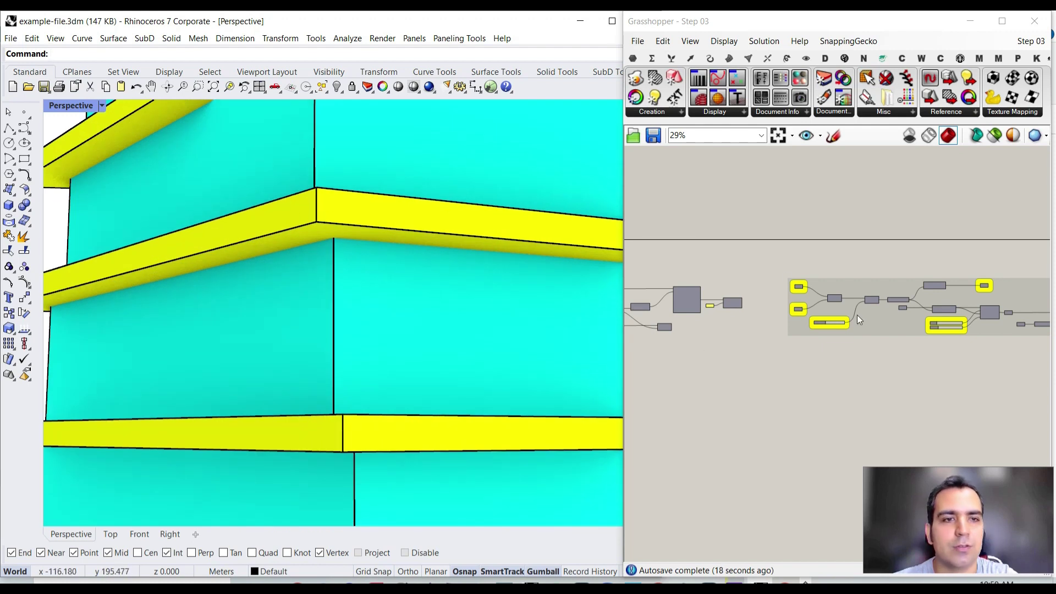
scroll(856, 314, up, 8)
mouse_move(816, 312)
mouse_down()
mouse_move(826, 316)
mouse_move(817, 318)
mouse_up()
scroll(817, 318, down, 5)
scroll(759, 319, up, 5)
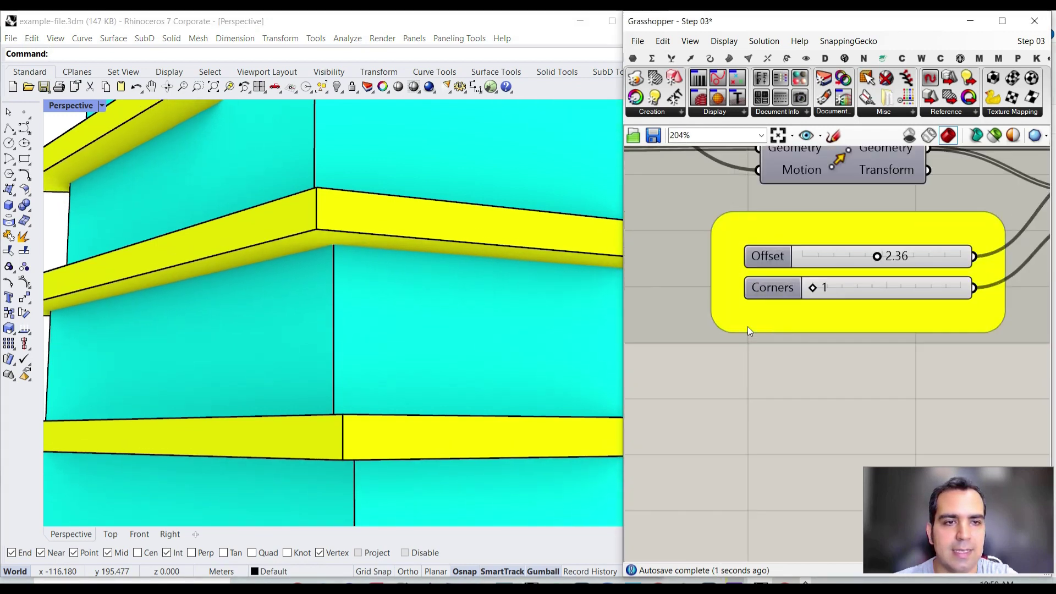
- Set the floor slab Offset to 3.48 and the Corners option to 3
scroll(774, 309, up, 2)
drag(719, 297, 775, 296)
scroll(469, 286, down, 4)
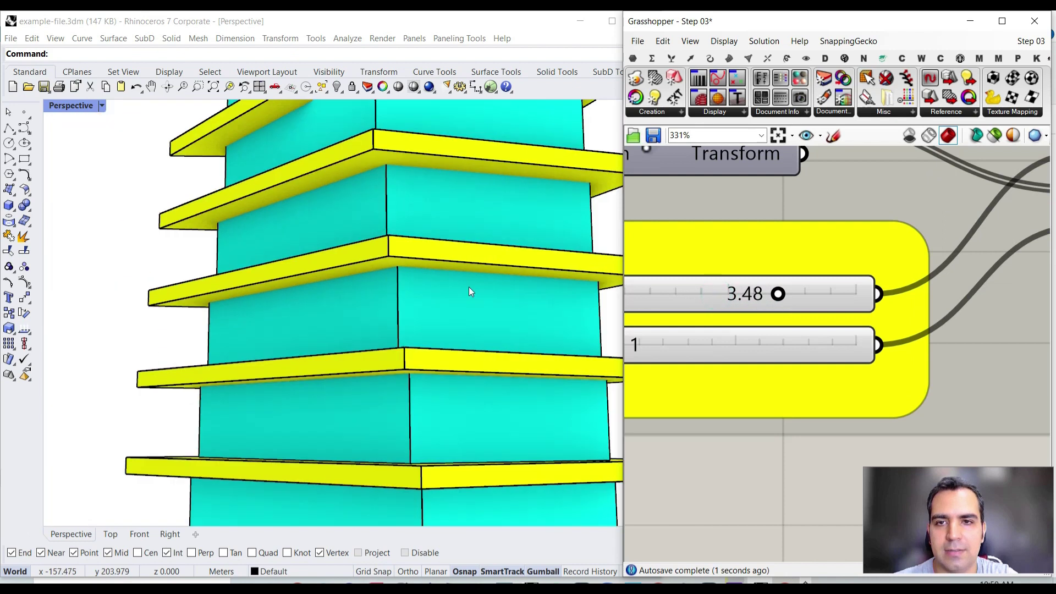
right_drag(676, 346, 748, 338)
drag(776, 339, 845, 348)
scroll(268, 291, up, 3)
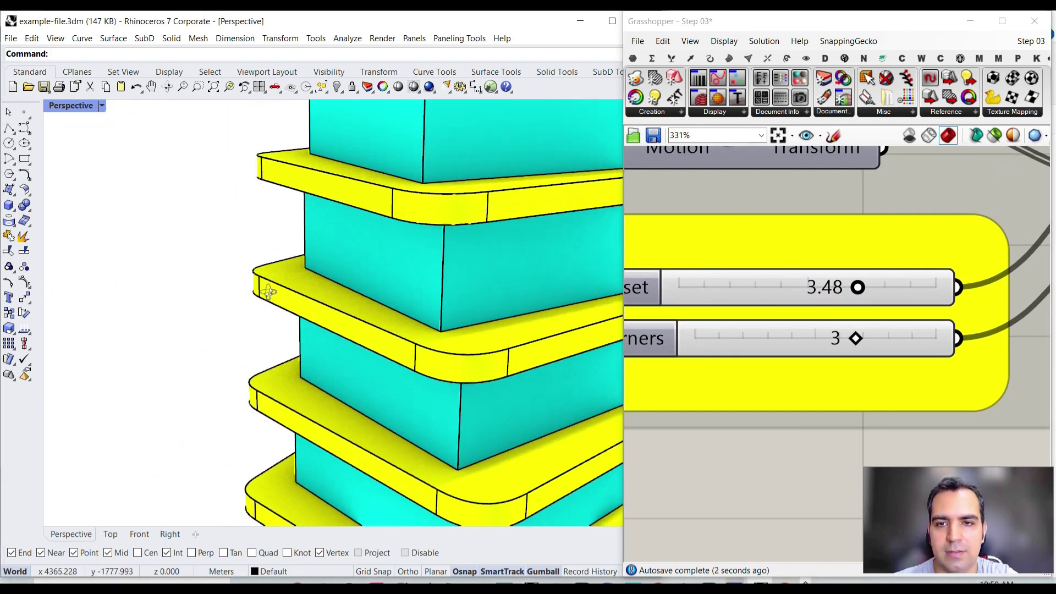
scroll(269, 292, down, 5)
right_drag(269, 265, 375, 282)
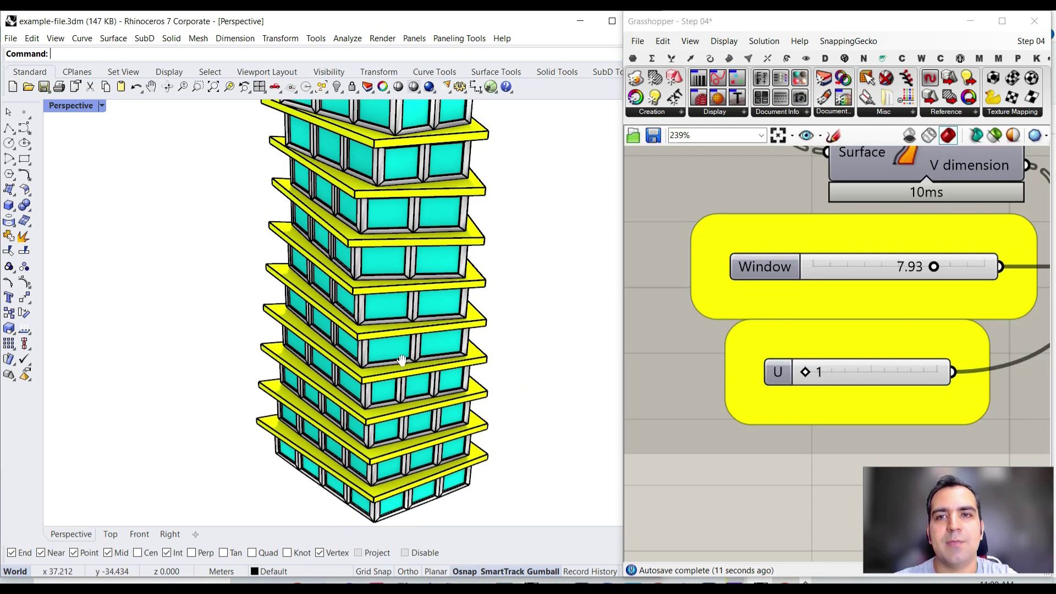
- Increase the facade's U division and decrease the Window slider in the Step 04 definition for denser, smaller panels
right_drag(402, 360, 316, 211)
scroll(455, 294, down, 5)
scroll(348, 276, up, 6)
scroll(317, 211, up, 5)
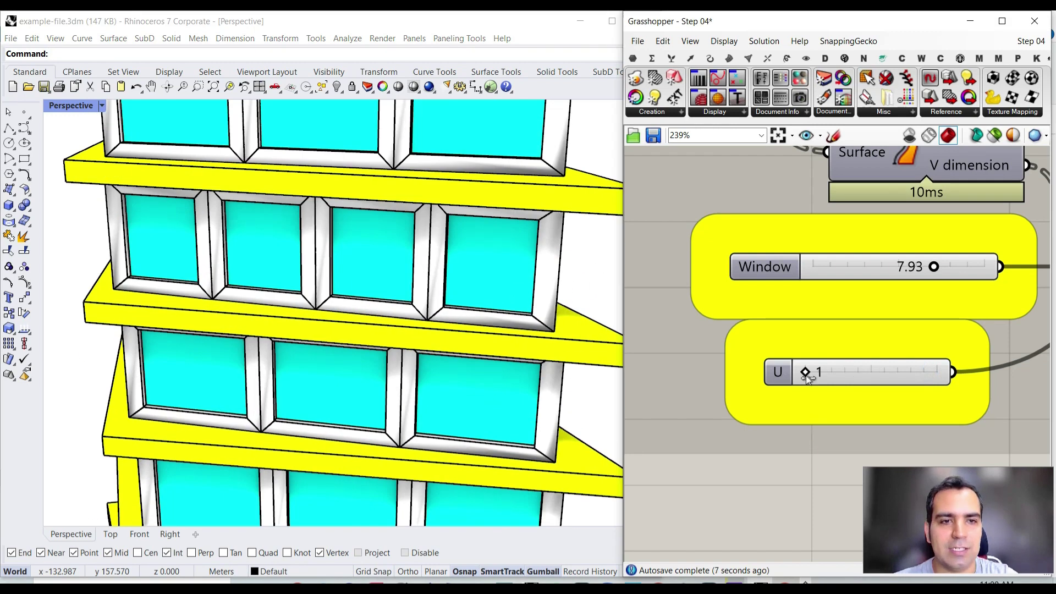
drag(808, 372, 930, 378)
drag(933, 267, 817, 272)
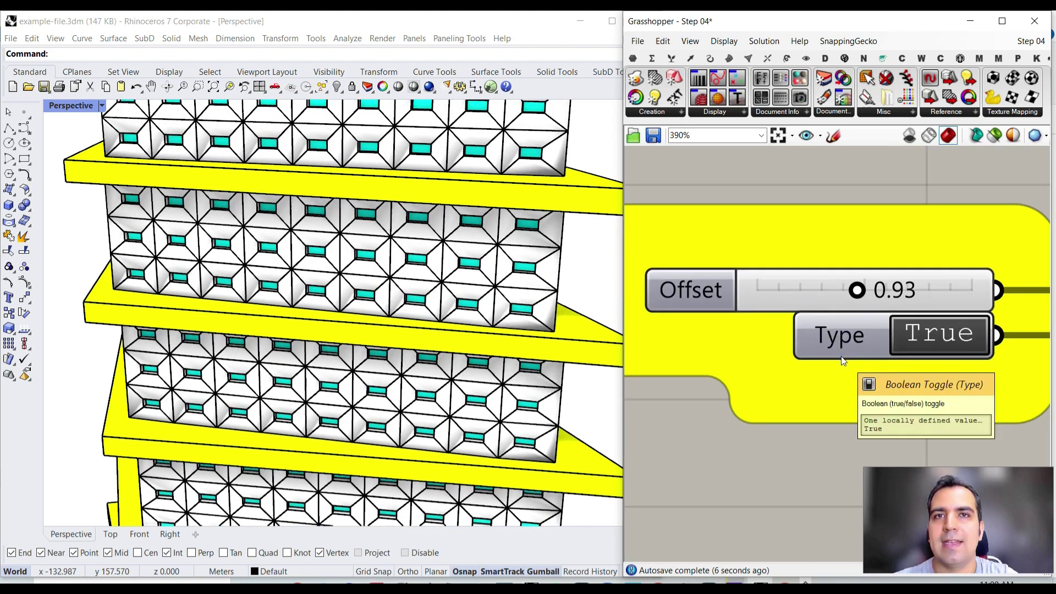
- Lower the window frame Offset and set the frame Thickness to 0.16
drag(860, 291, 803, 297)
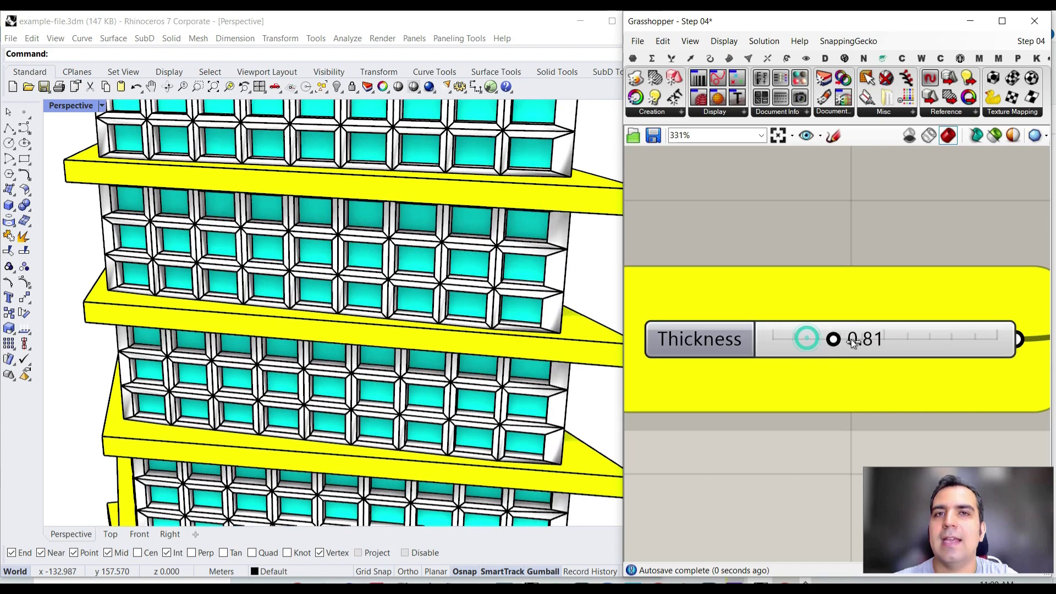
mouse_move(830, 339)
mouse_down()
mouse_move(869, 339)
mouse_move(836, 343)
mouse_up()
scroll(505, 325, down, 3)
right_drag(505, 325, 401, 304)
scroll(401, 304, up, 5)
drag(843, 340, 786, 340)
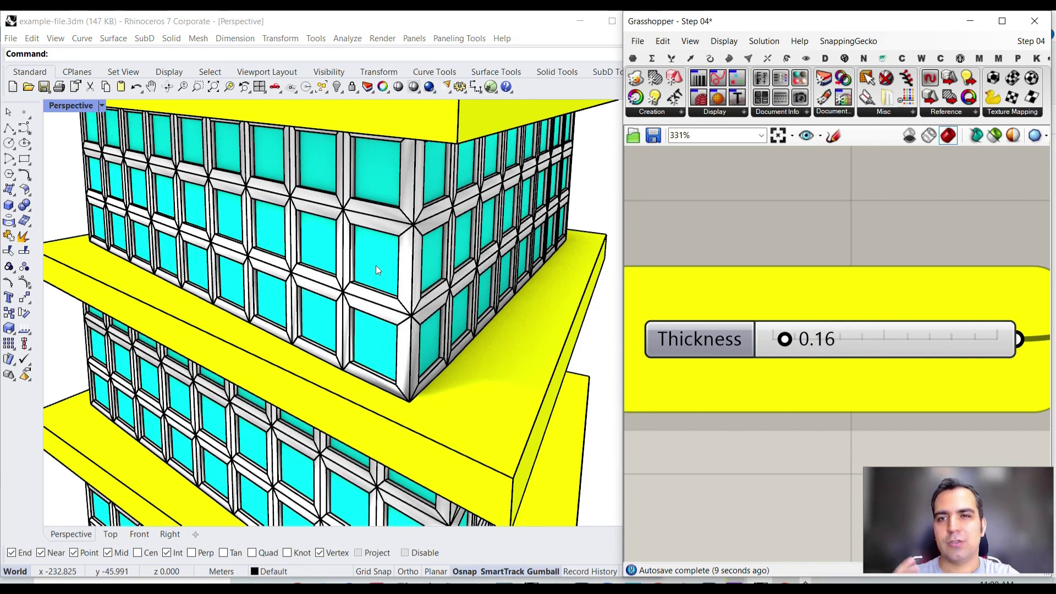
- Examine the facade window frames and the truss railings around the tower's balconies
scroll(387, 278, down, 5)
right_drag(388, 278, 491, 281)
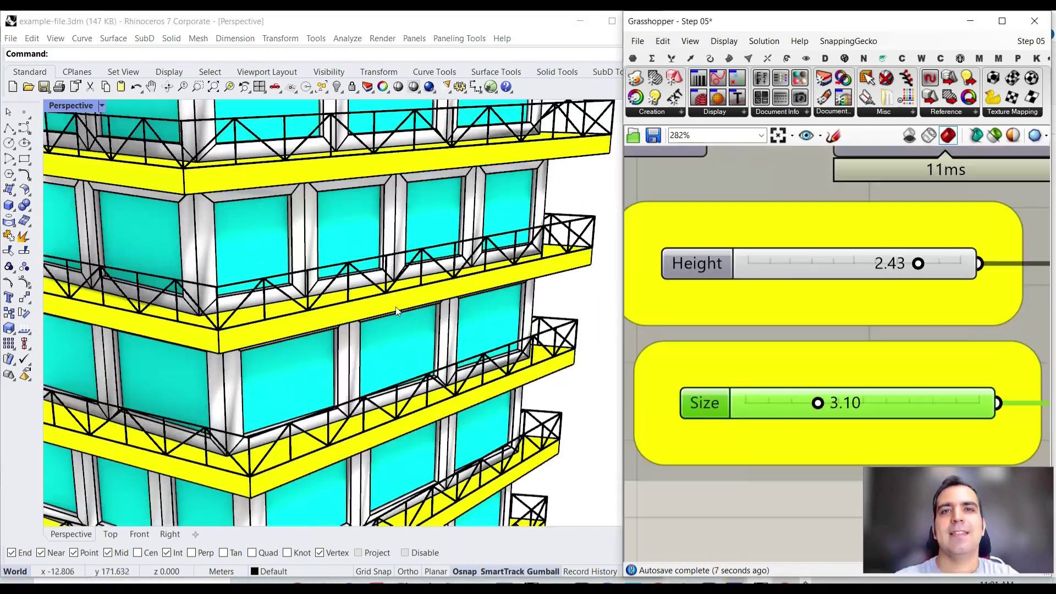
right_drag(330, 275, 304, 236)
scroll(313, 314, down, 5)
scroll(312, 320, down, 6)
scroll(300, 143, up, 9)
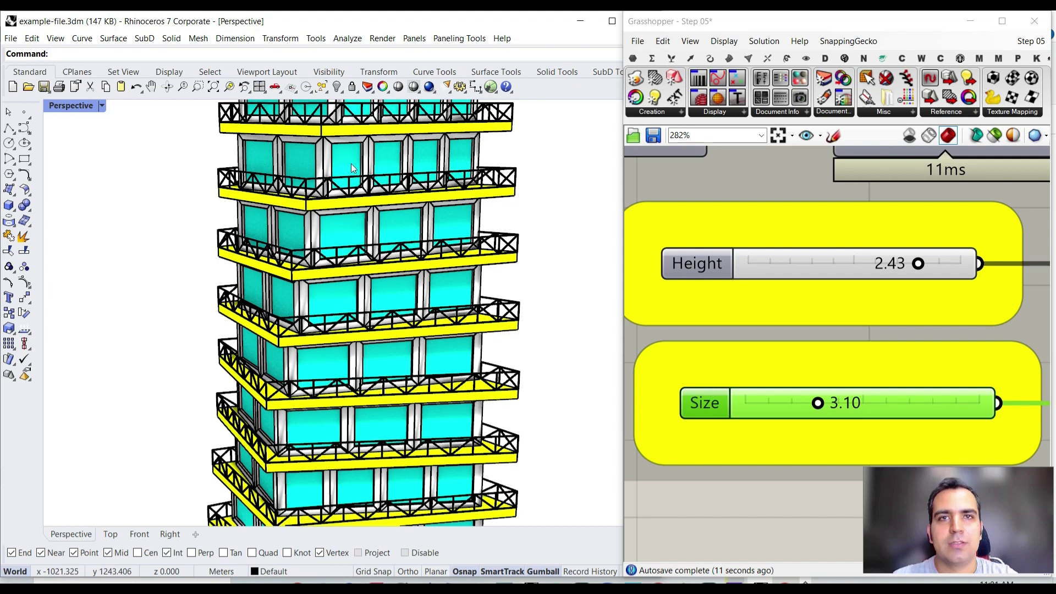
scroll(387, 124, down, 3)
scroll(388, 124, up, 5)
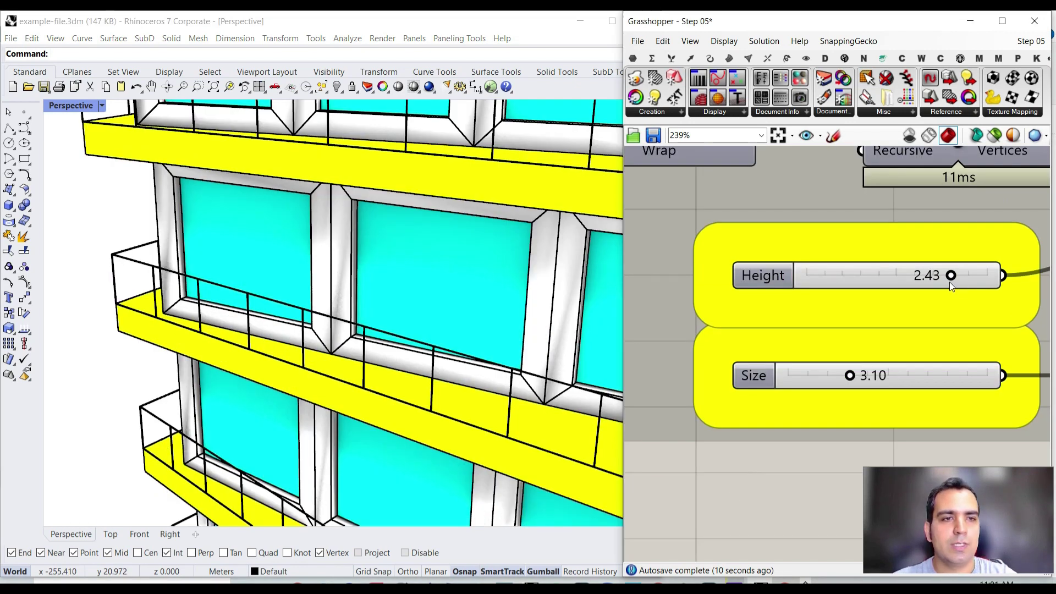
- Set the balcony railing Height to 2.12 and Size to 3.32
mouse_move(949, 282)
mouse_down()
mouse_move(906, 279)
mouse_move(930, 281)
mouse_up()
mouse_move(850, 375)
mouse_down()
mouse_move(811, 375)
mouse_move(875, 375)
mouse_move(854, 375)
mouse_up()
scroll(383, 363, down, 5)
scroll(383, 363, up, 4)
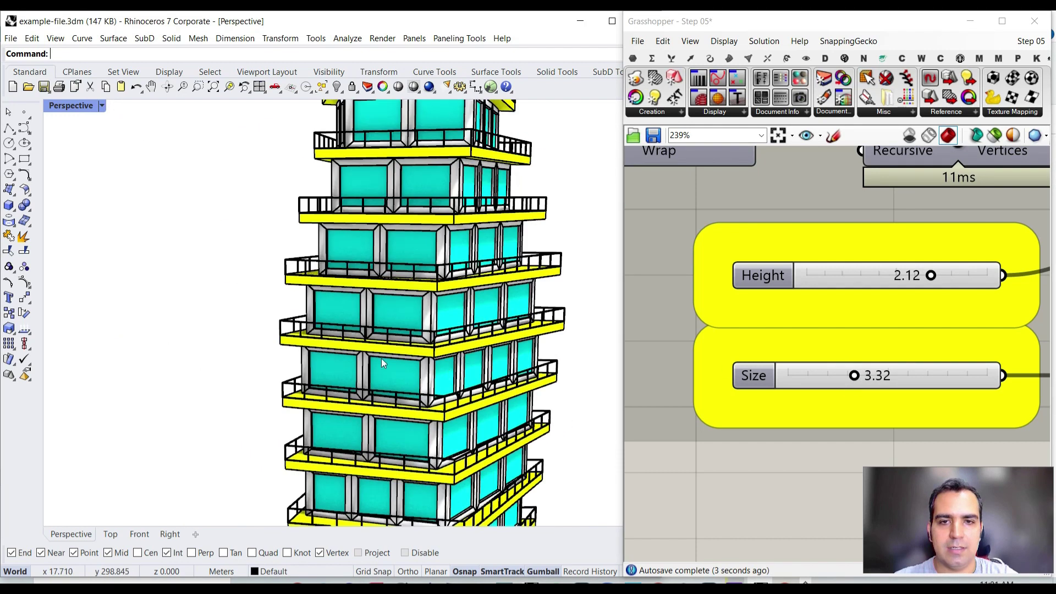
scroll(383, 363, up, 2)
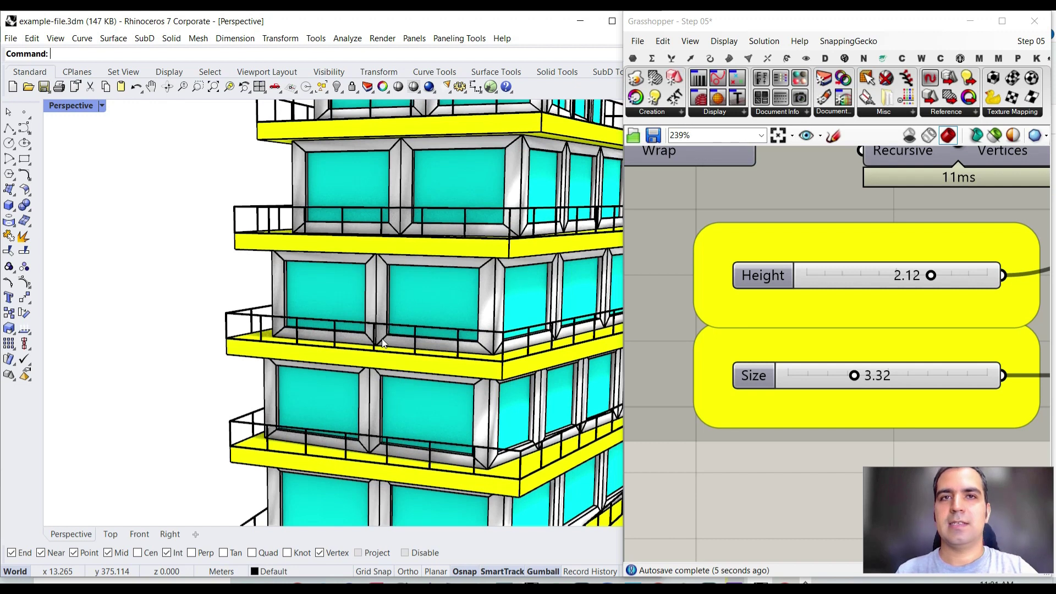
scroll(467, 232, up, 3)
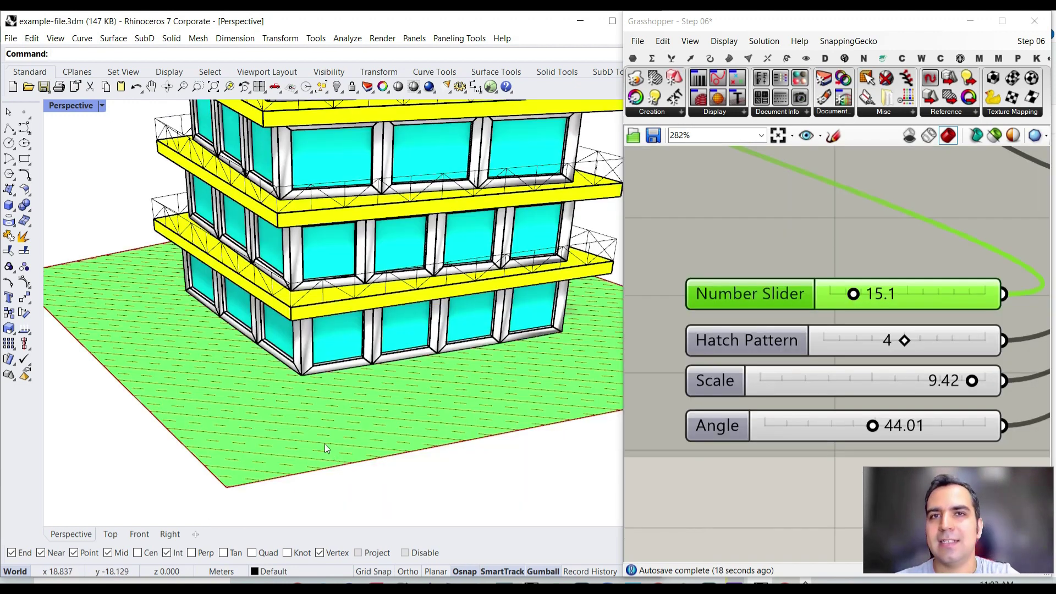
- Set the Number Slider above the hatch controls to 10.8 and the ground Hatch Pattern to 2
mouse_move(851, 297)
mouse_down()
mouse_move(871, 297)
mouse_move(845, 296)
mouse_up()
mouse_move(899, 344)
mouse_down()
mouse_move(886, 344)
mouse_move(926, 344)
mouse_move(857, 344)
mouse_up()
right_drag(391, 371, 384, 419)
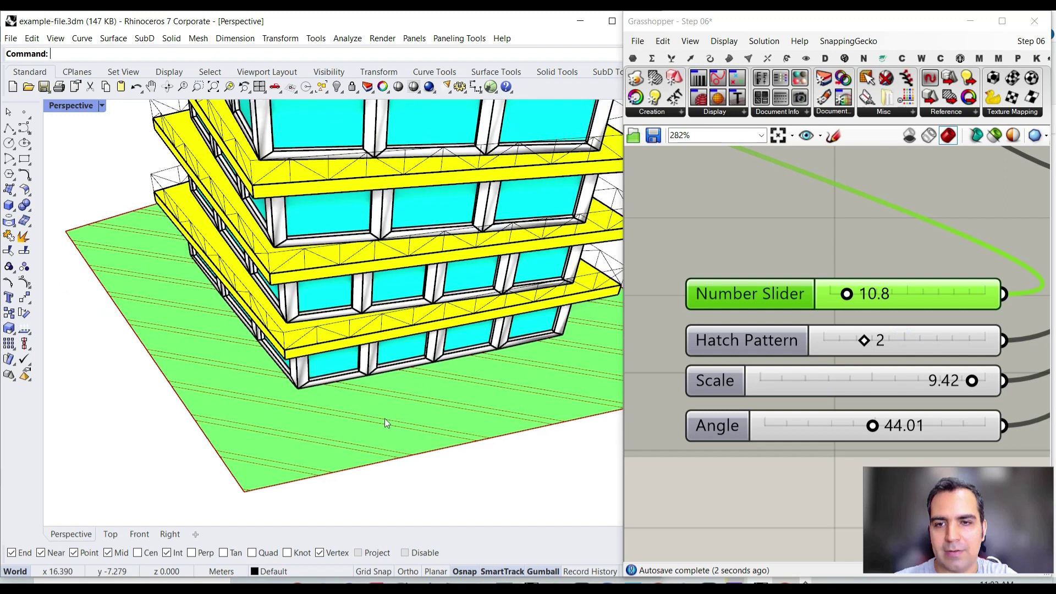
- Set the ground hatch Scale to 8.52 and the Hatch Pattern to 5
scroll(384, 418, up, 2)
mouse_move(972, 380)
mouse_down()
mouse_move(819, 380)
mouse_move(952, 381)
mouse_up()
drag(864, 341, 926, 342)
- Set the ground hatch Angle to 64.03 and the Hatch Pattern to 7
click(872, 426)
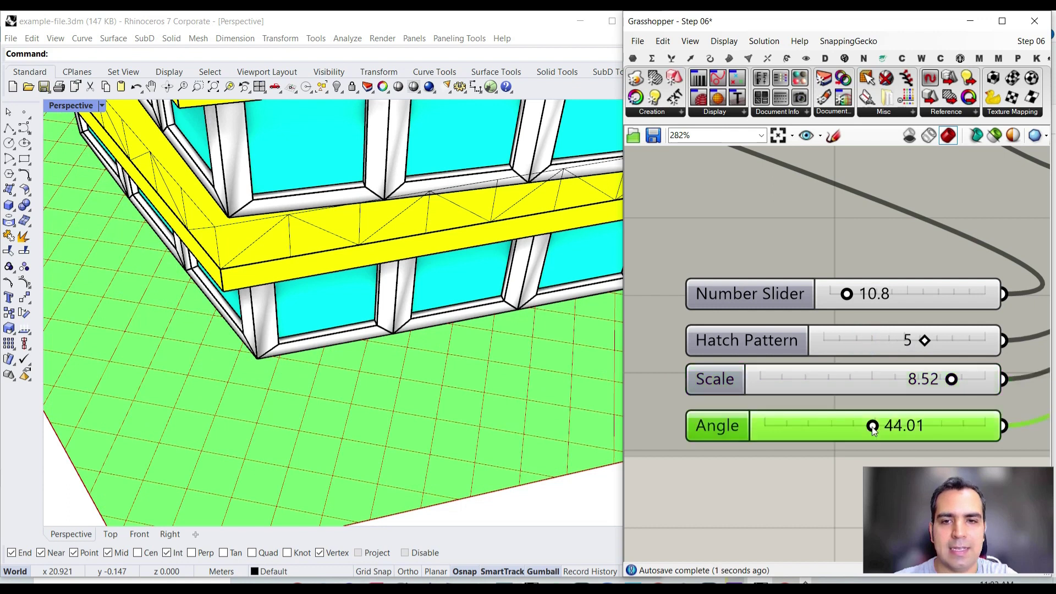
drag(873, 429, 924, 426)
drag(925, 341, 964, 339)
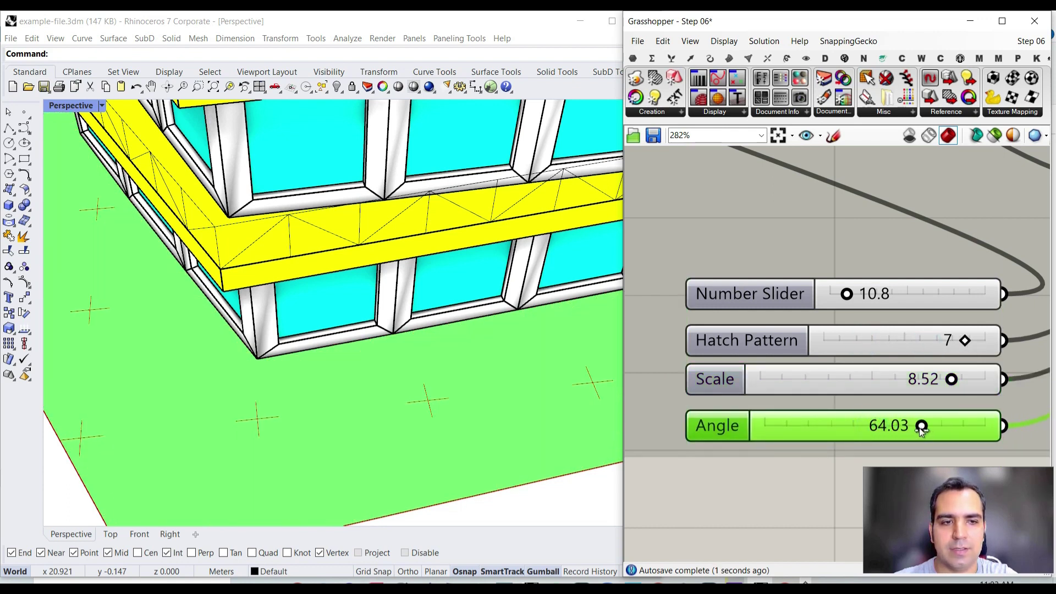
- Set the ground hatch Angle to 46.93 and its Scale to 0.91
drag(922, 426, 879, 426)
drag(951, 379, 780, 379)
scroll(363, 326, down, 9)
right_drag(374, 330, 287, 354)
scroll(288, 355, up, 5)
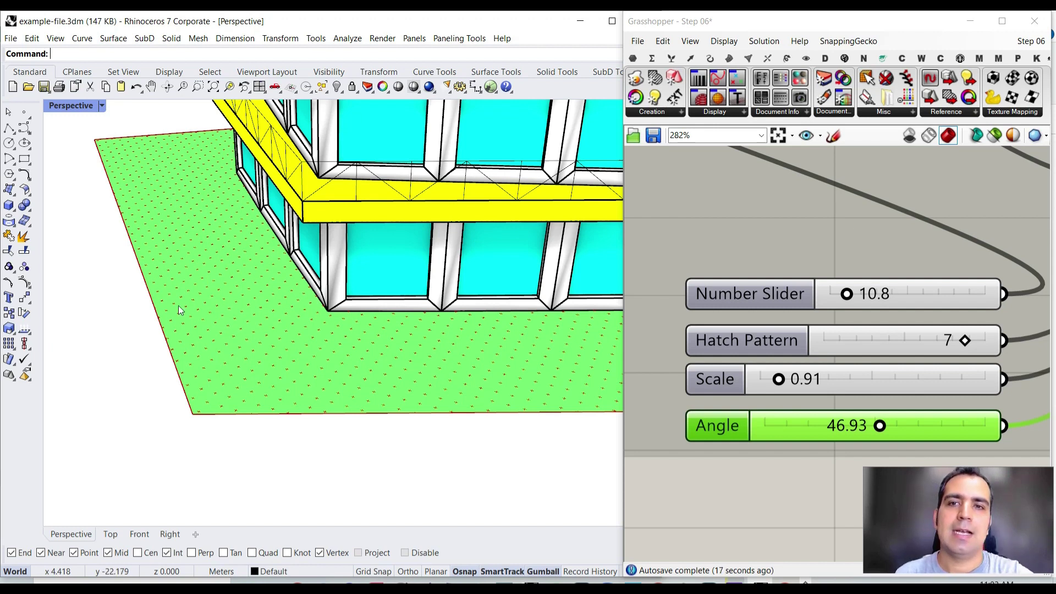
scroll(330, 396, down, 7)
right_drag(330, 395, 348, 384)
scroll(406, 223, up, 5)
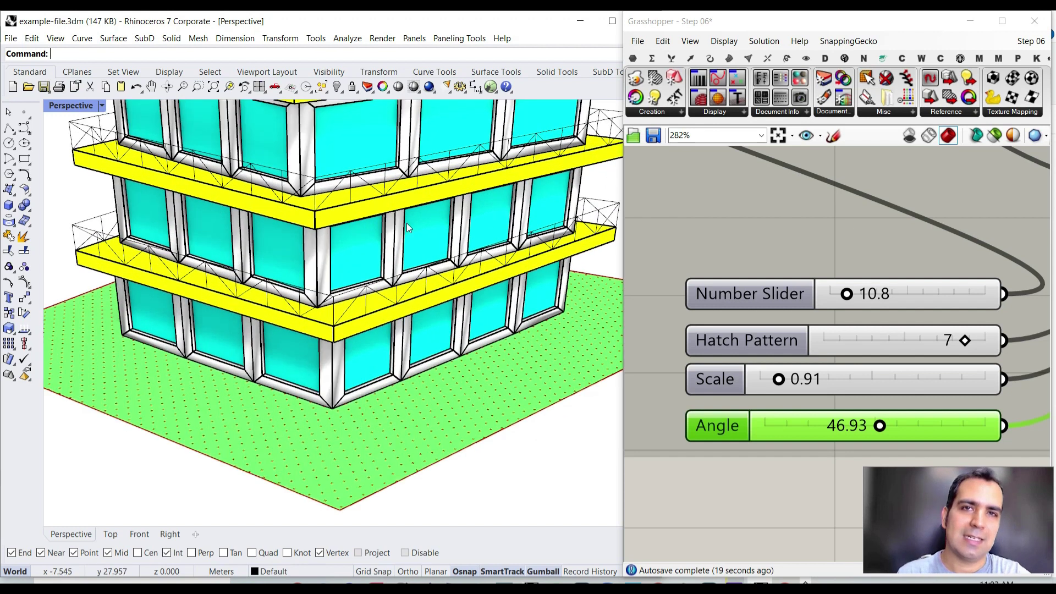